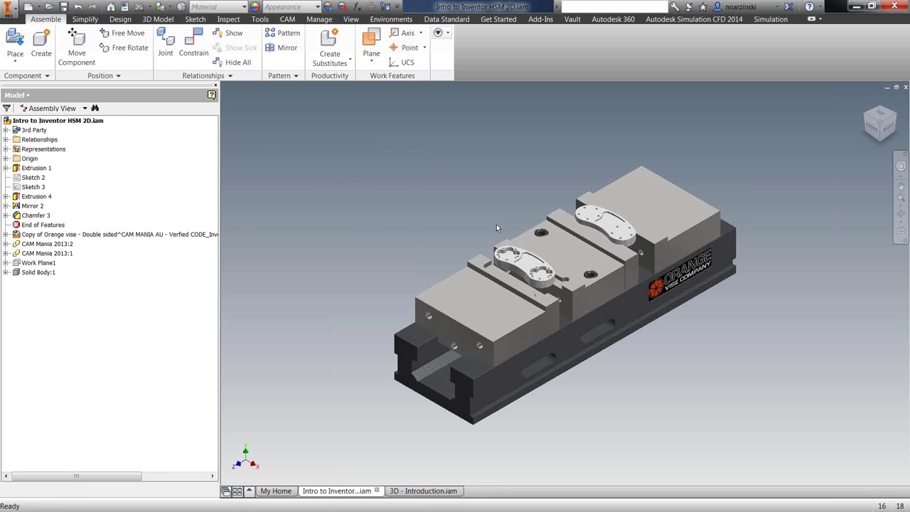
pyautogui.click(604, 224)
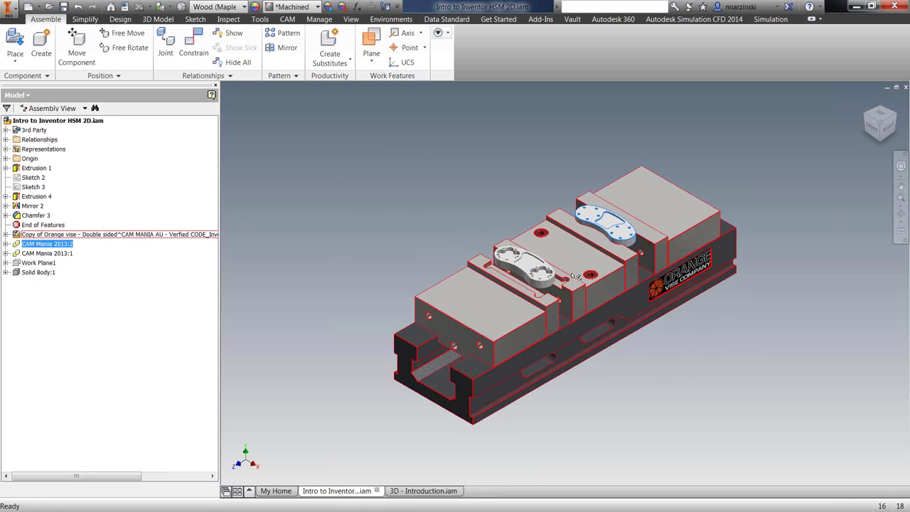
pyautogui.scroll(3, 544, 273)
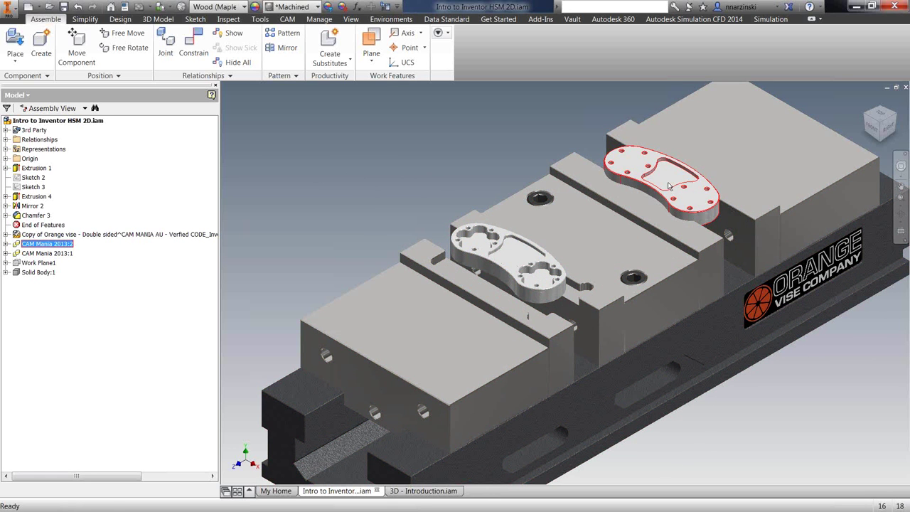
pyautogui.press('F6')
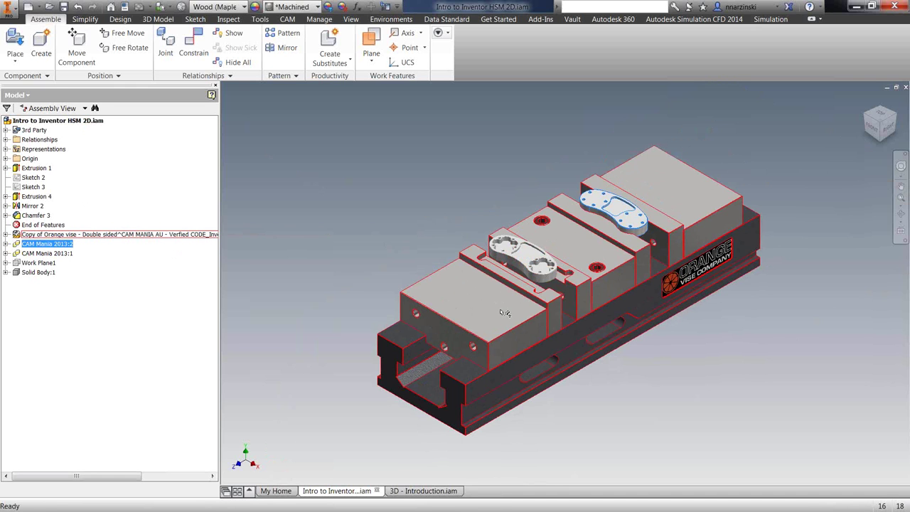
pyautogui.click(374, 234)
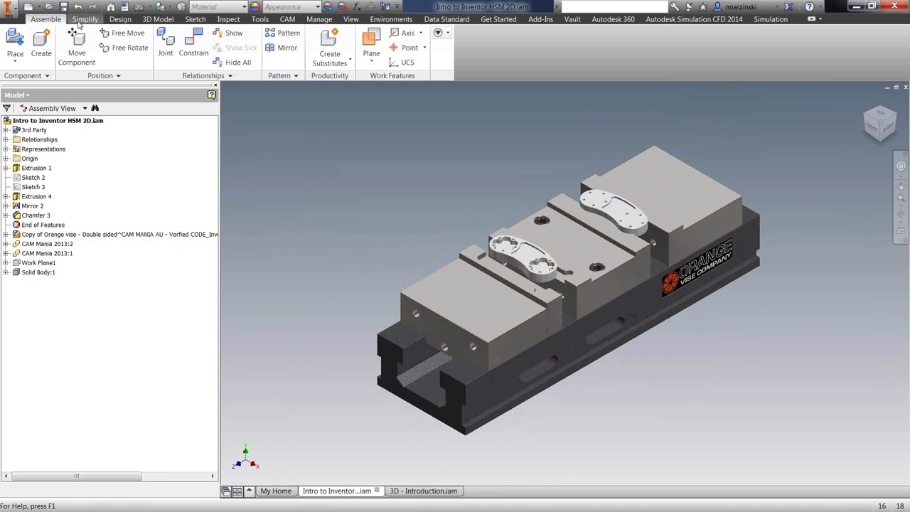
# Create a CAM setup using the curved part with two lobed pockets, clamped nearest the open vise end, as its model.
pyautogui.click(287, 20)
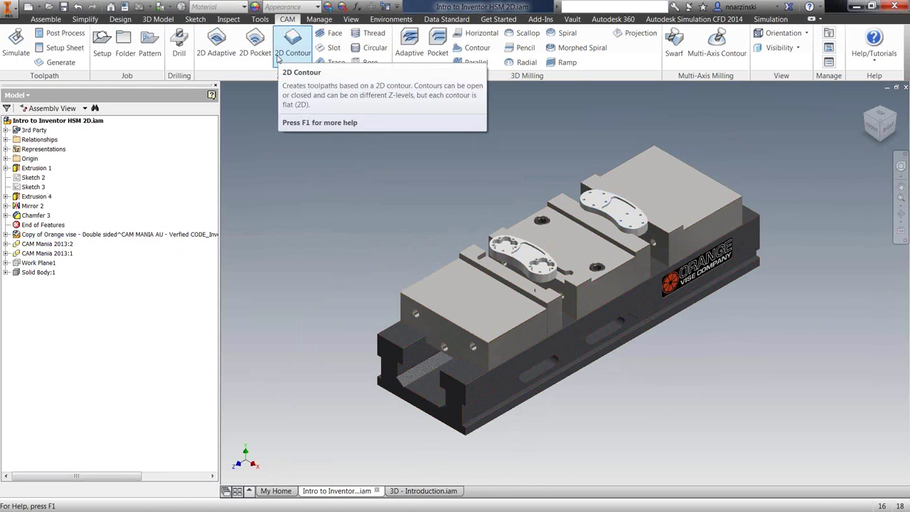
pyautogui.click(103, 54)
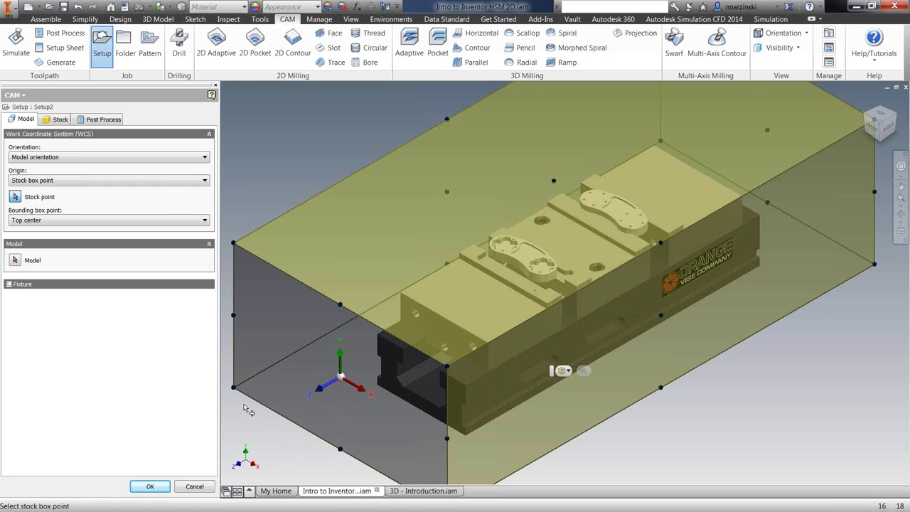
pyautogui.click(15, 260)
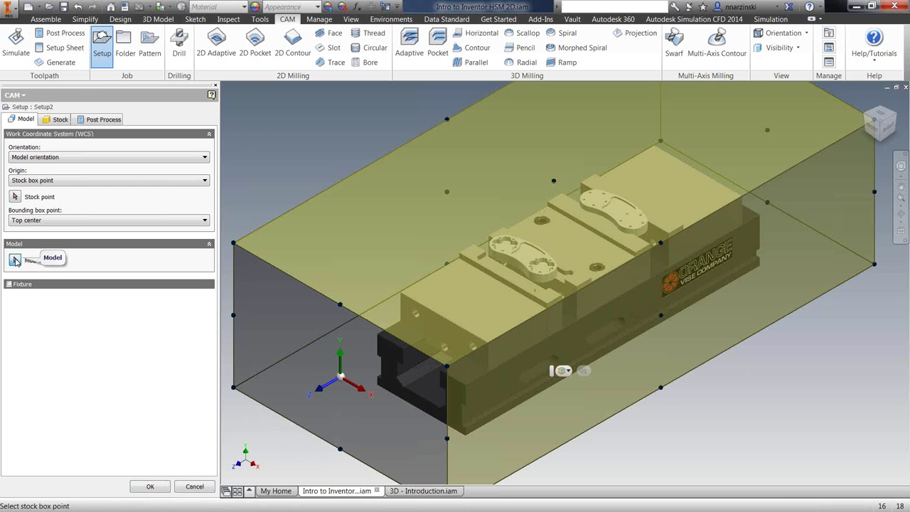
pyautogui.click(538, 265)
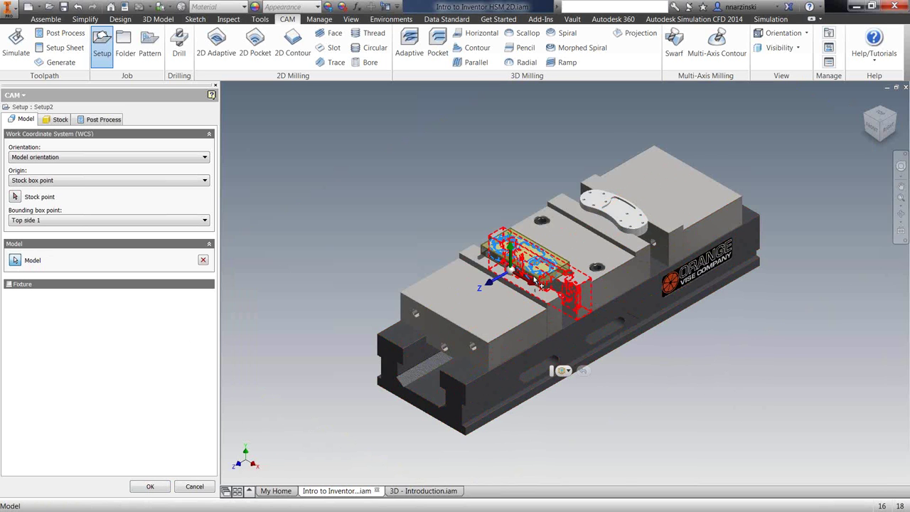
# Orient the setup's WCS Z axis perpendicular to the floor of the part's central pocket.
pyautogui.scroll(-5, 541, 263)
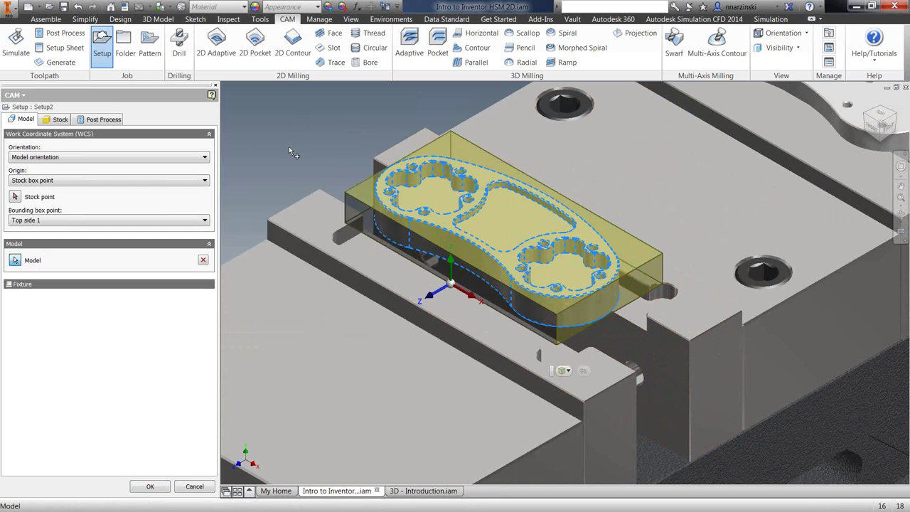
pyautogui.click(443, 291)
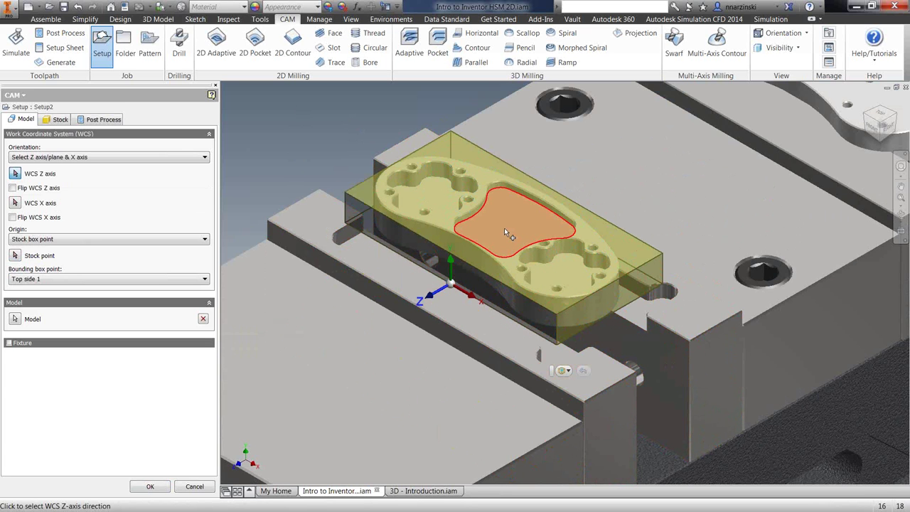
pyautogui.click(507, 235)
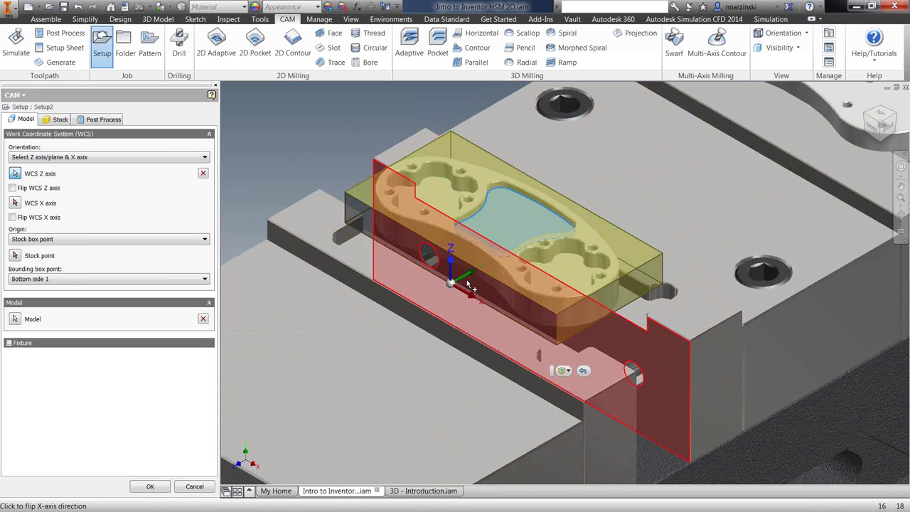
# Align the WCS X axis using the end face of the front jaw plate, testing the flipped direction and restoring it.
pyautogui.click(463, 296)
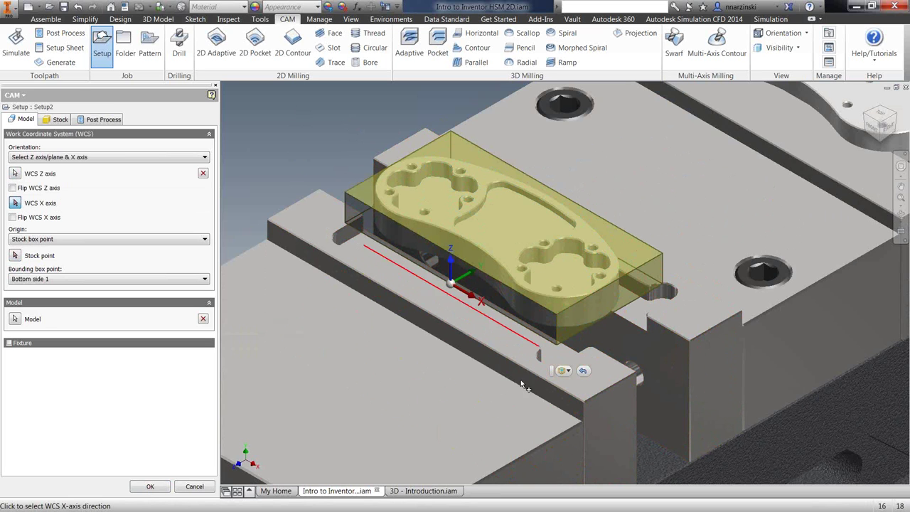
pyautogui.click(555, 439)
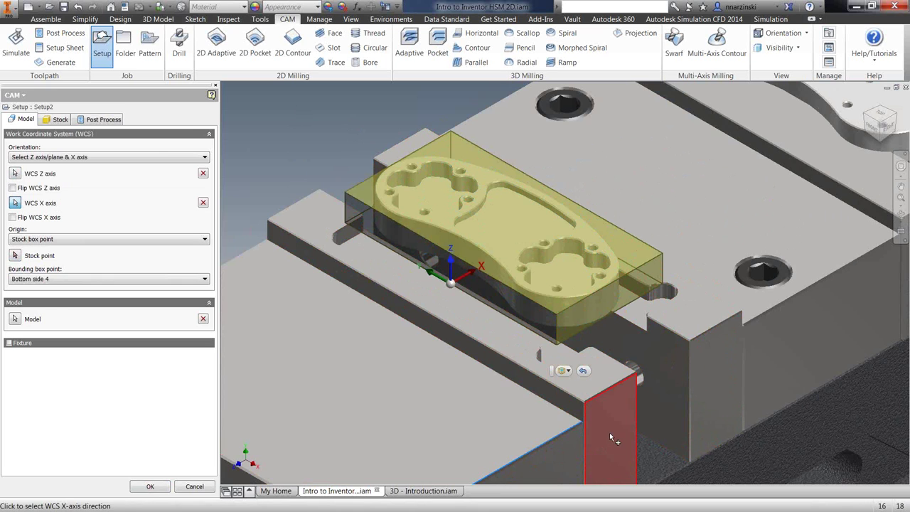
pyautogui.click(609, 432)
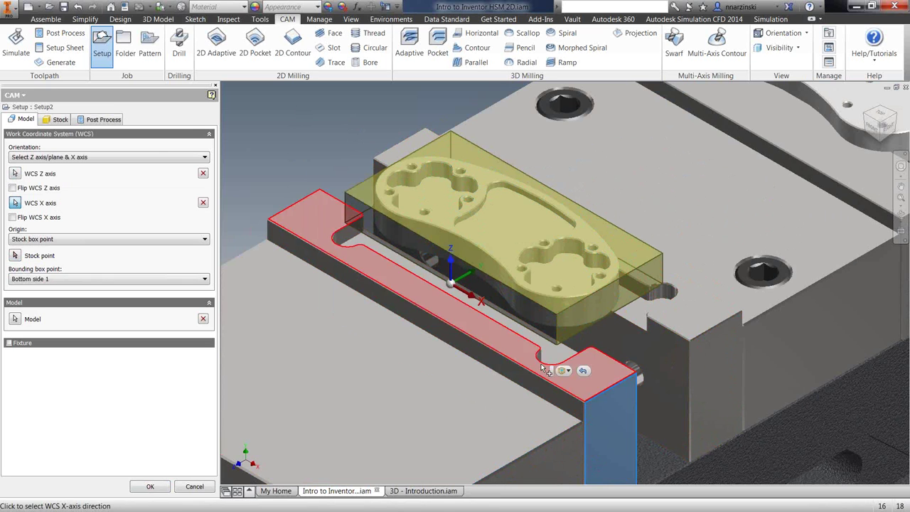
pyautogui.click(477, 302)
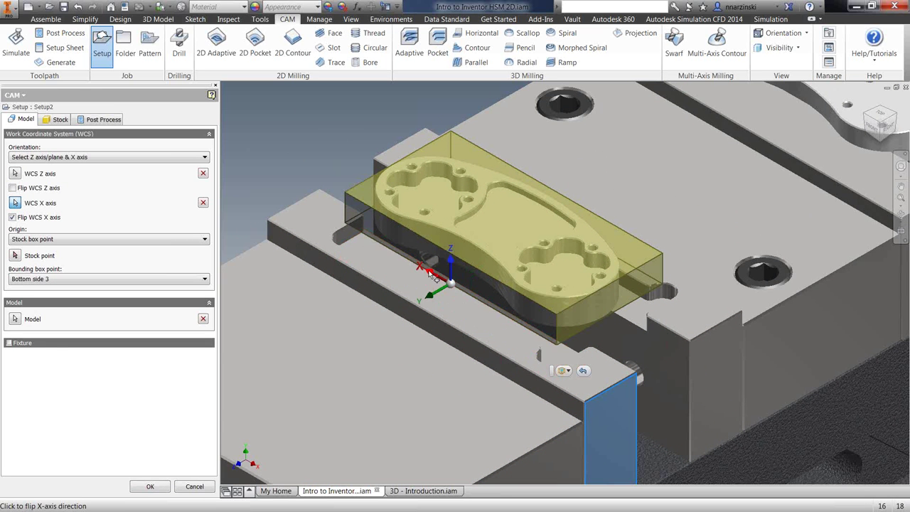
pyautogui.click(435, 277)
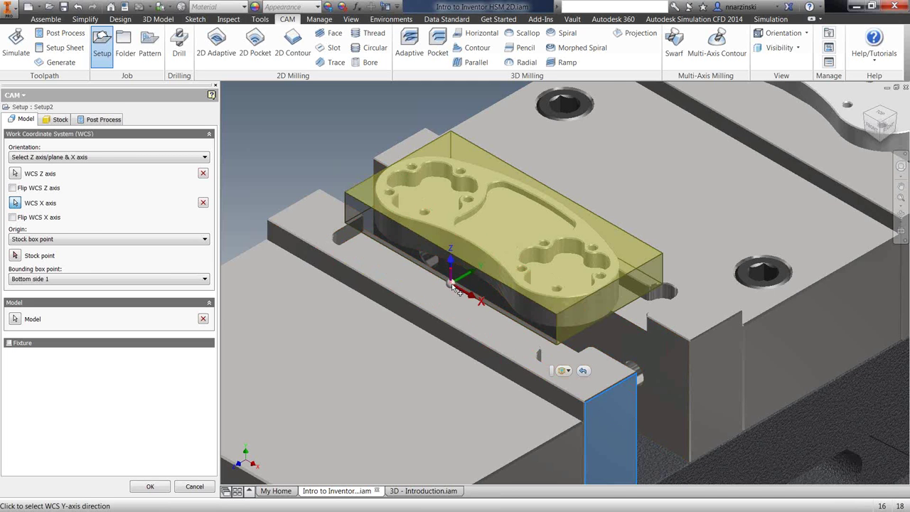
# Set the WCS origin to Selected point at the center of the rear bolt hole on the vise's middle jaw.
pyautogui.scroll(-3, 452, 283)
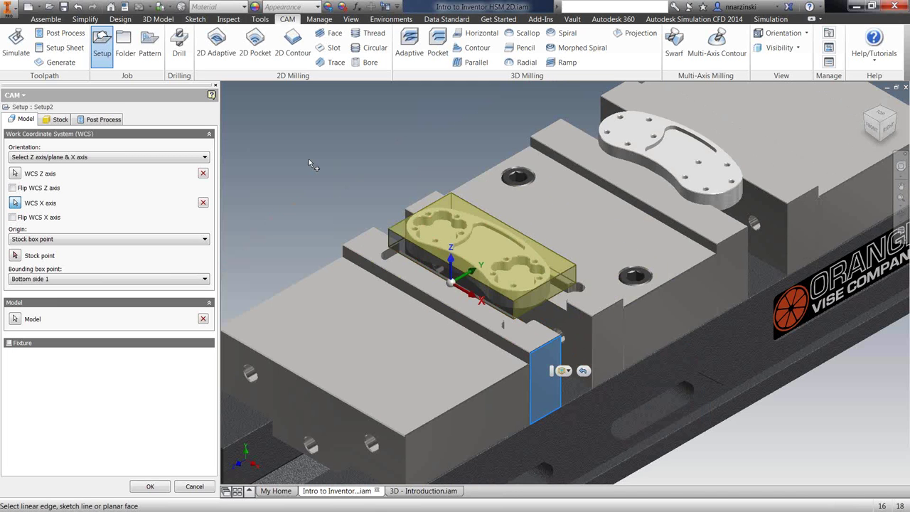
pyautogui.click(452, 284)
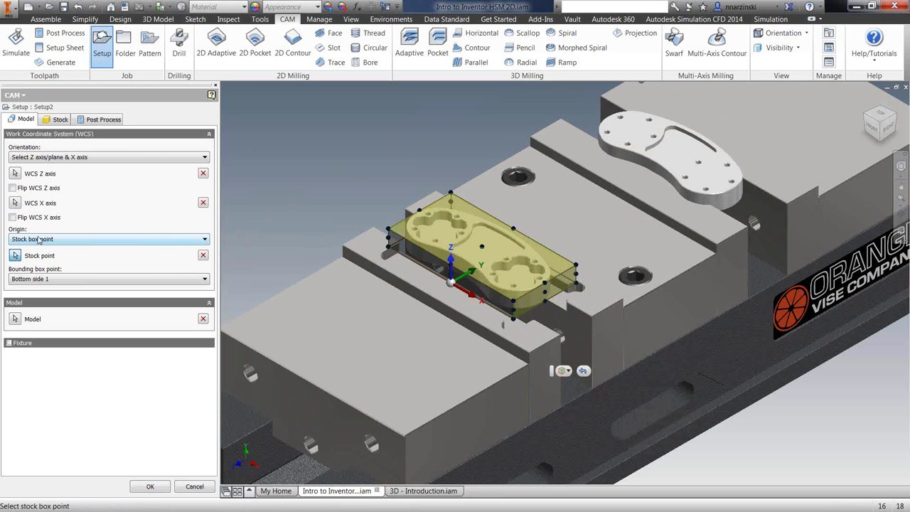
pyautogui.moveTo(39, 240)
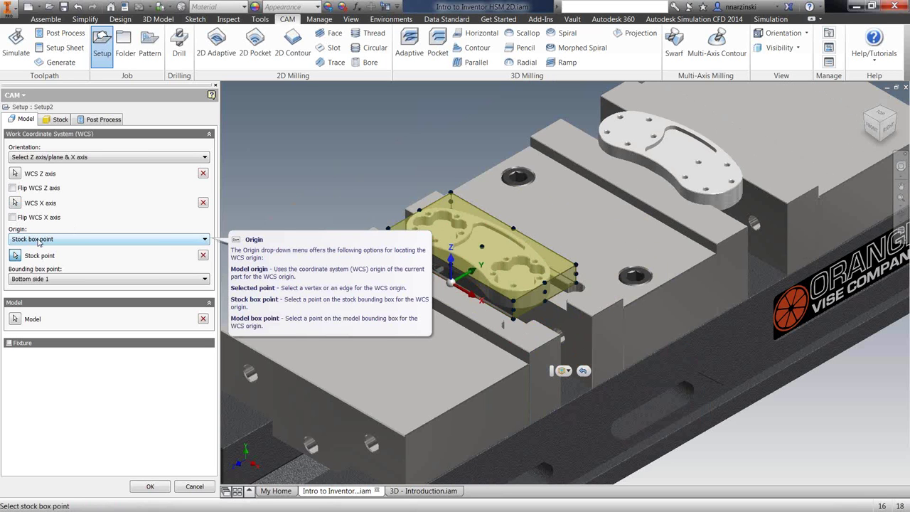
pyautogui.click(38, 240)
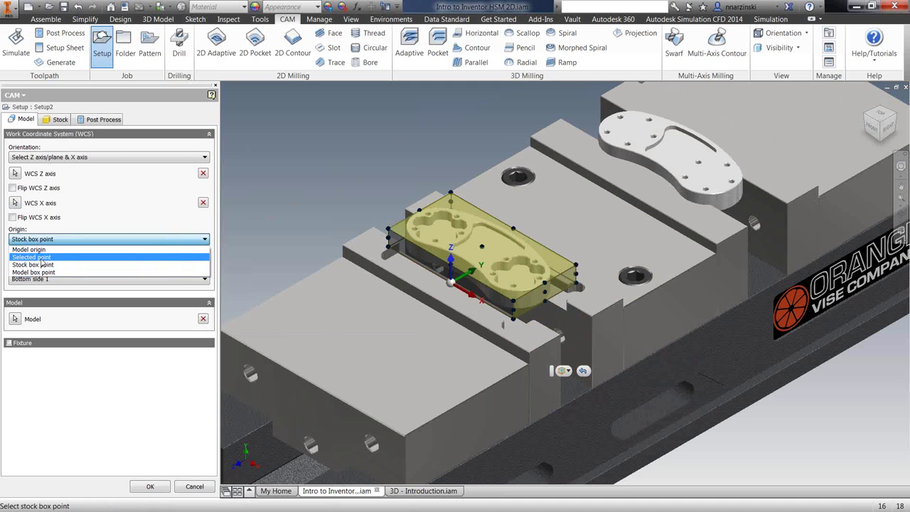
pyautogui.click(44, 263)
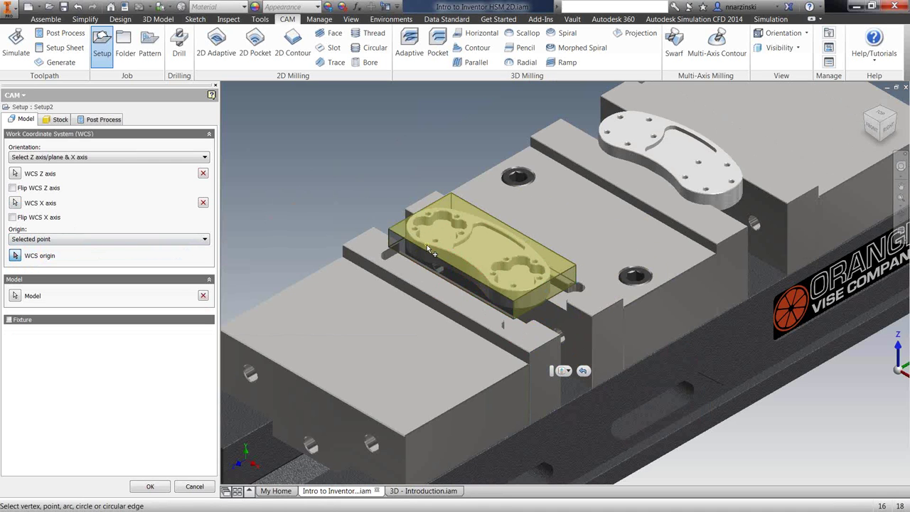
pyautogui.click(524, 192)
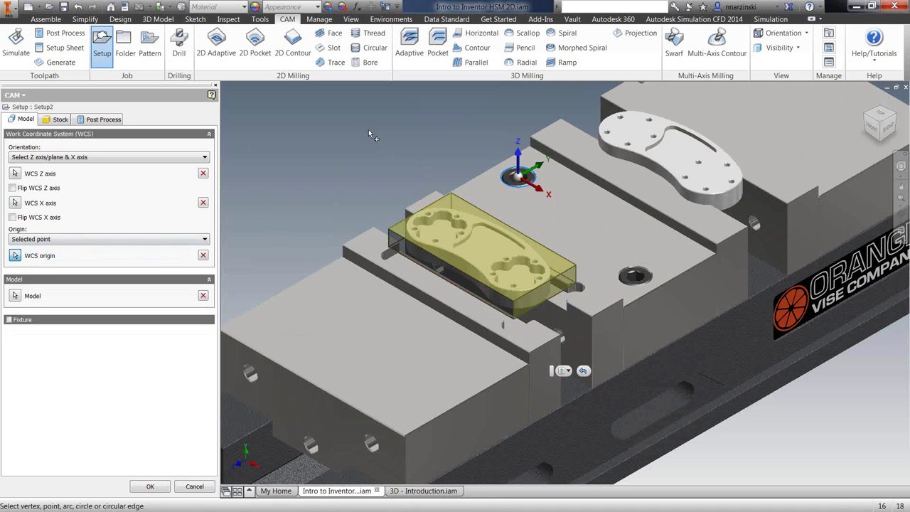
# Set the setup's stock mode to Relative size box.
pyautogui.click(59, 119)
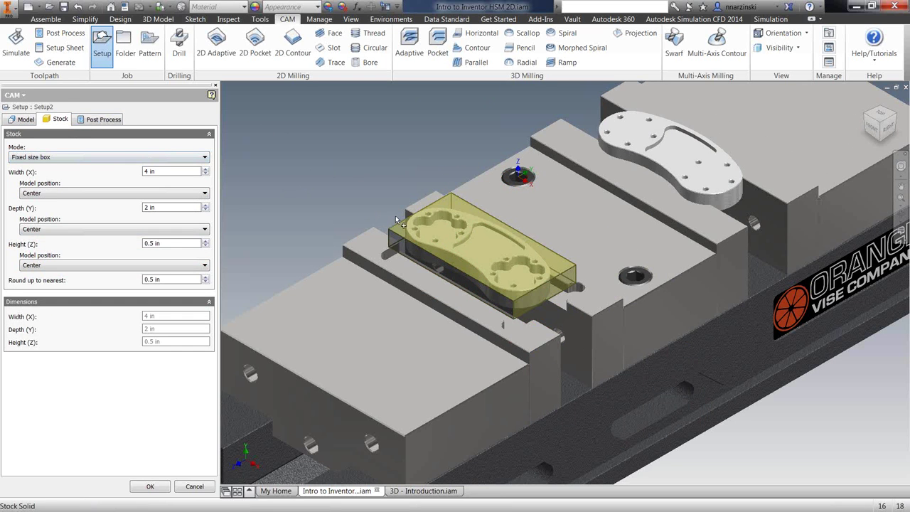
pyautogui.click(181, 157)
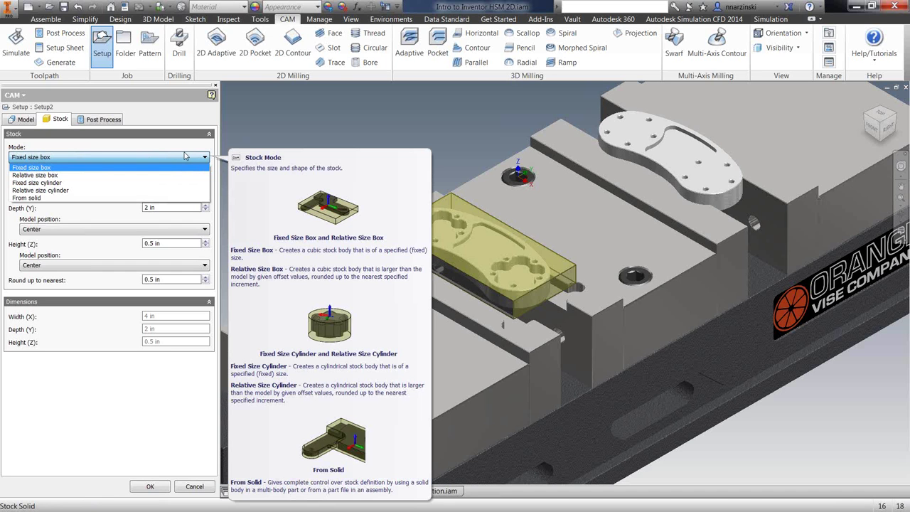
pyautogui.click(47, 168)
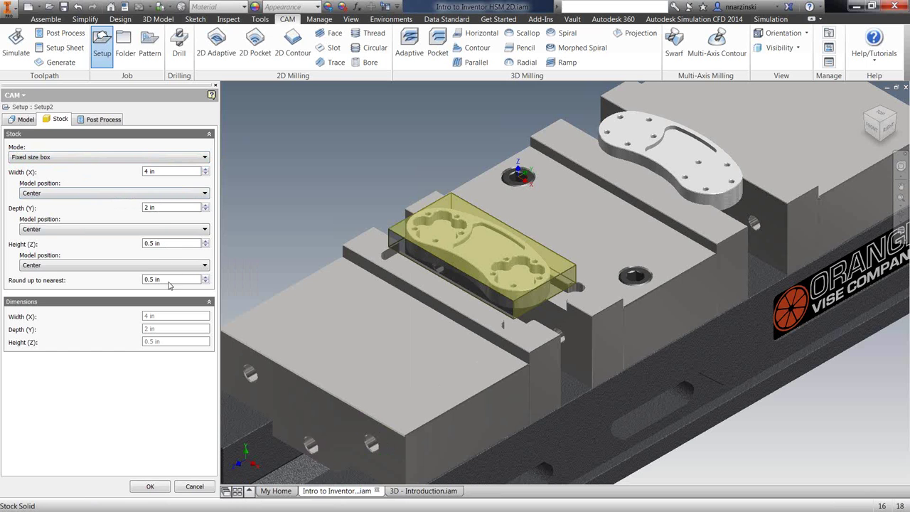
pyautogui.click(78, 160)
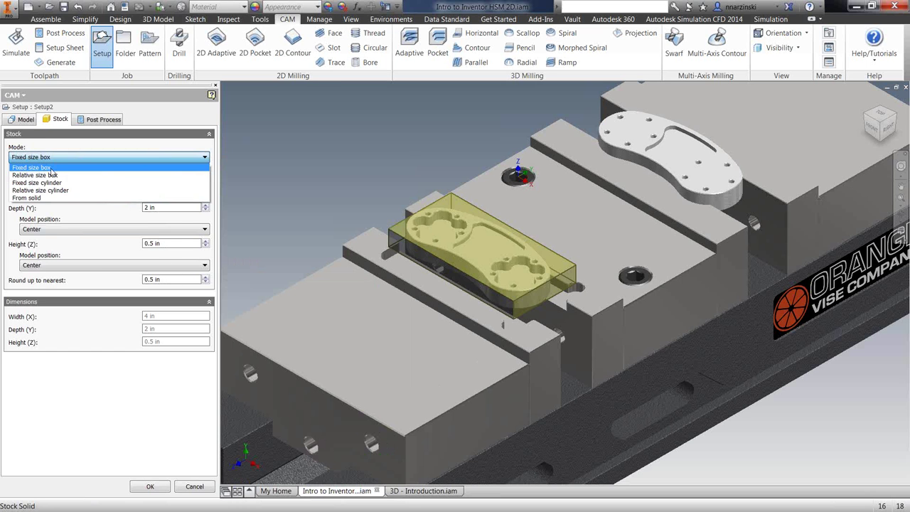
pyautogui.click(47, 180)
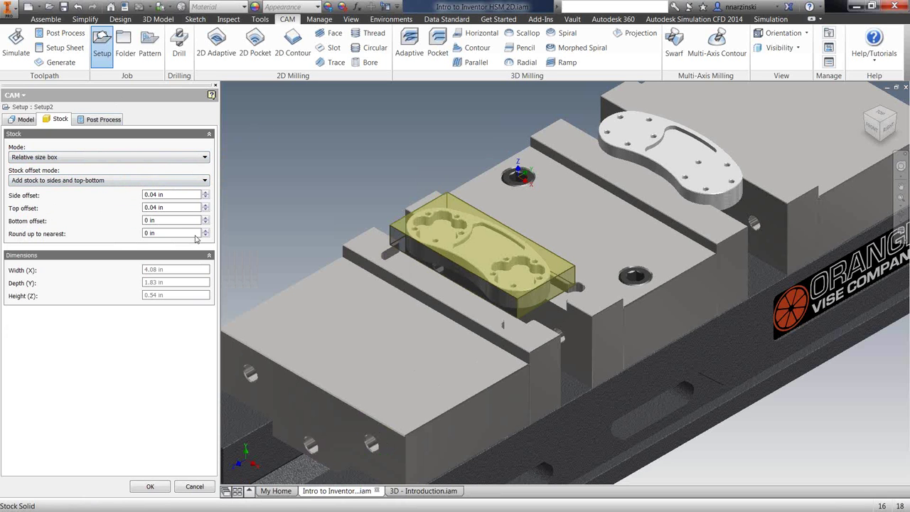
# Set the stock's bottom offset to 0.375 in and round its dimensions up to the nearest 0.125 in.
pyautogui.click(170, 220)
pyautogui.write('.375')
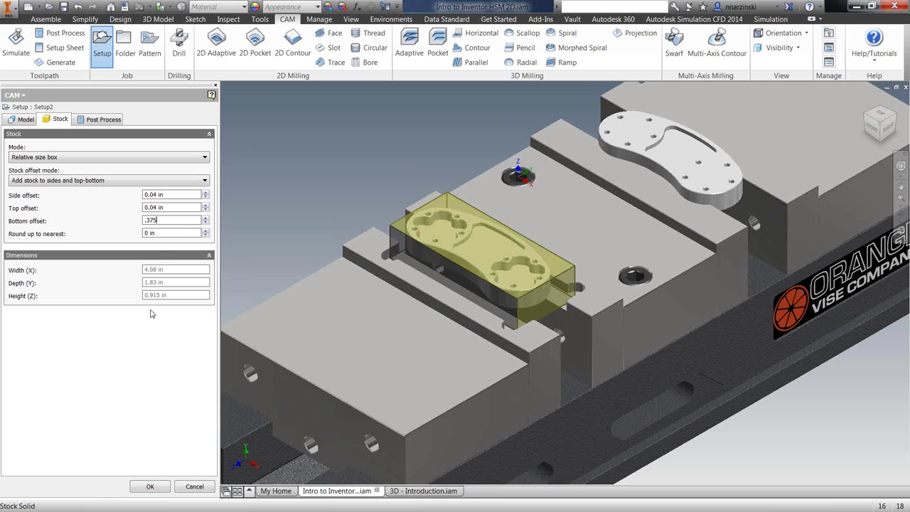
pyautogui.click(154, 237)
pyautogui.write('.125')
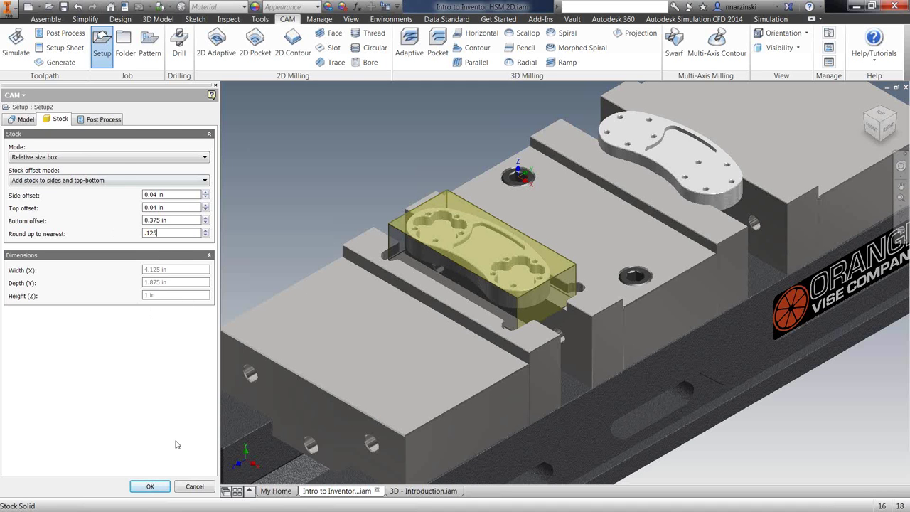
pyautogui.click(121, 158)
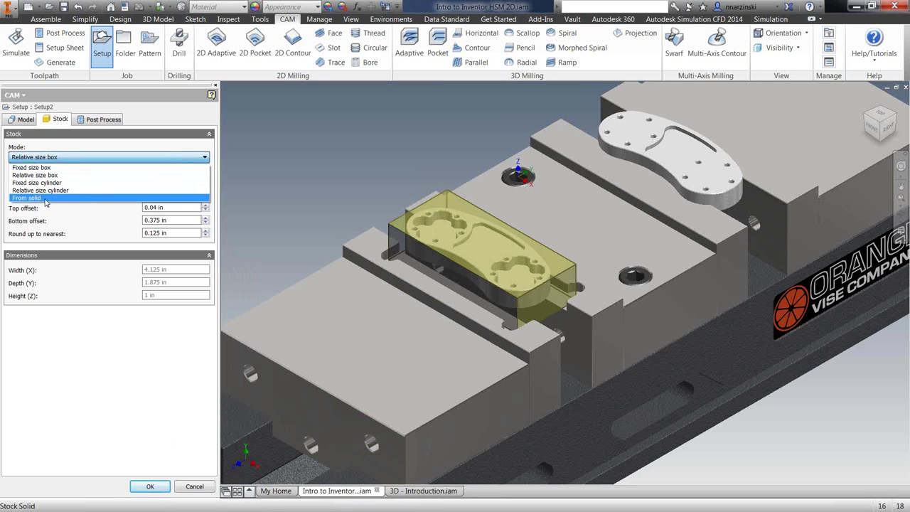
pyautogui.click(85, 221)
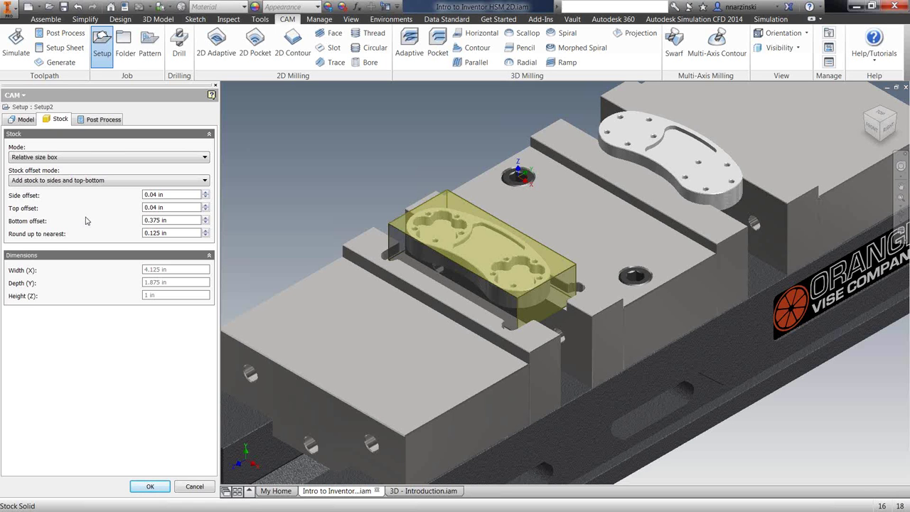
# Enable multiple WCS offsets in the setup's post-processing settings and set the WCS offset to 1.
pyautogui.click(100, 121)
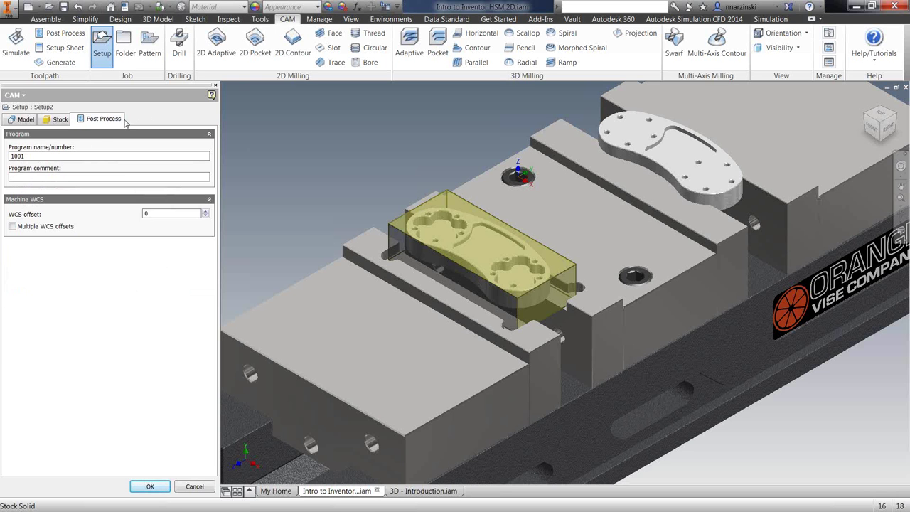
pyautogui.doubleClick(38, 159)
pyautogui.click(26, 179)
pyautogui.click(12, 226)
pyautogui.click(143, 215)
pyautogui.write('1')
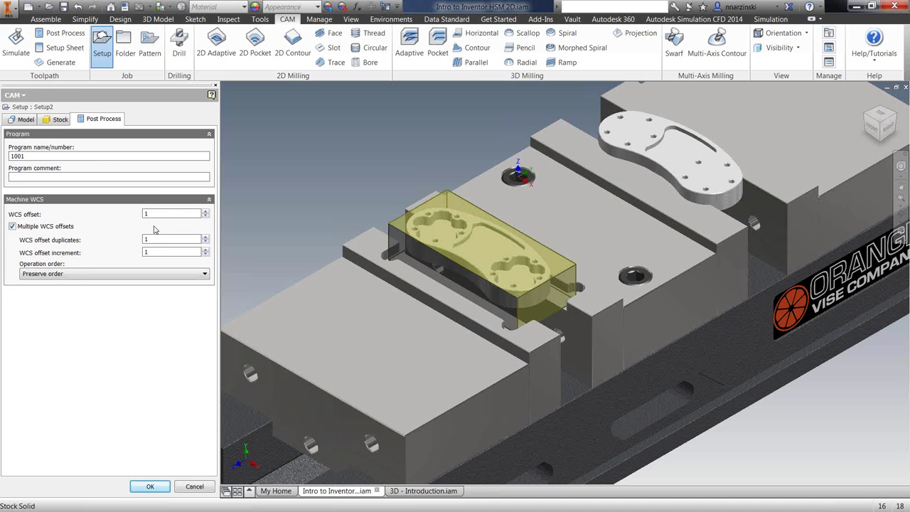
# Set the setup's WCS offset duplicates to 4 and its operation order to Order by tool.
pyautogui.moveTo(150, 238)
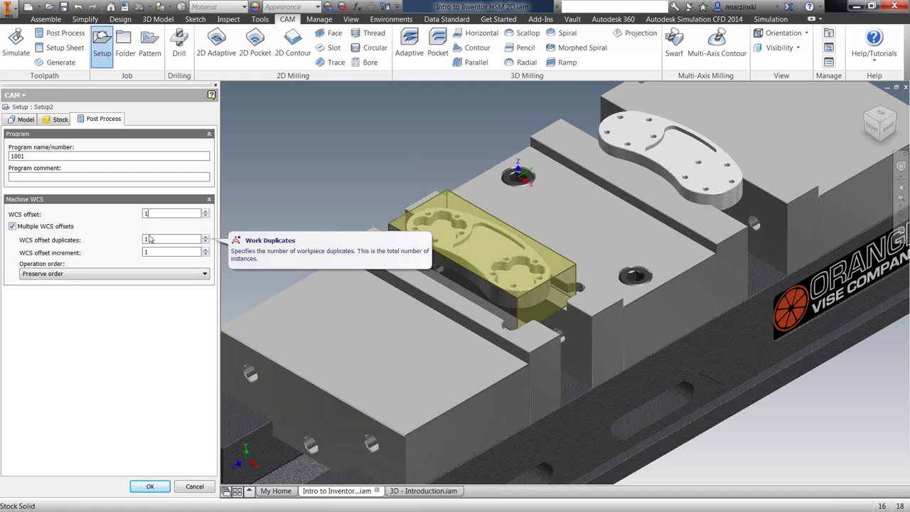
pyautogui.doubleClick(150, 239)
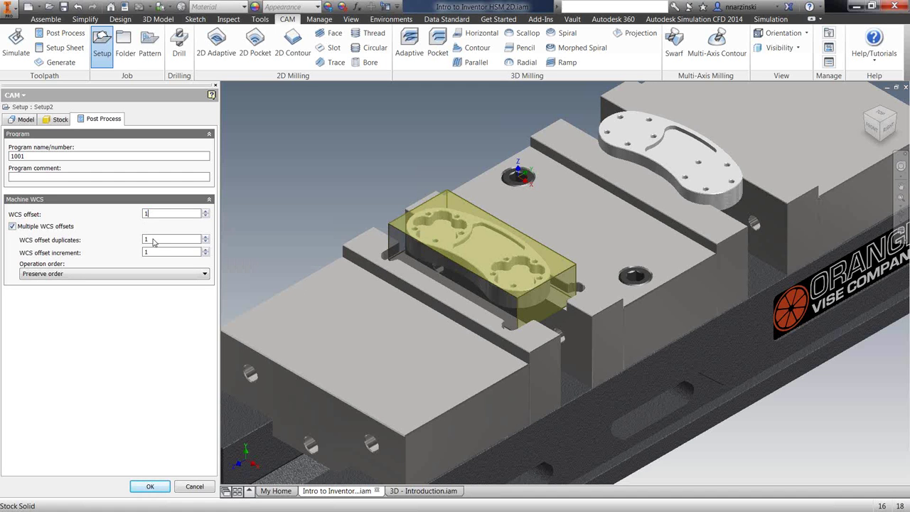
pyautogui.write('4')
pyautogui.click(76, 274)
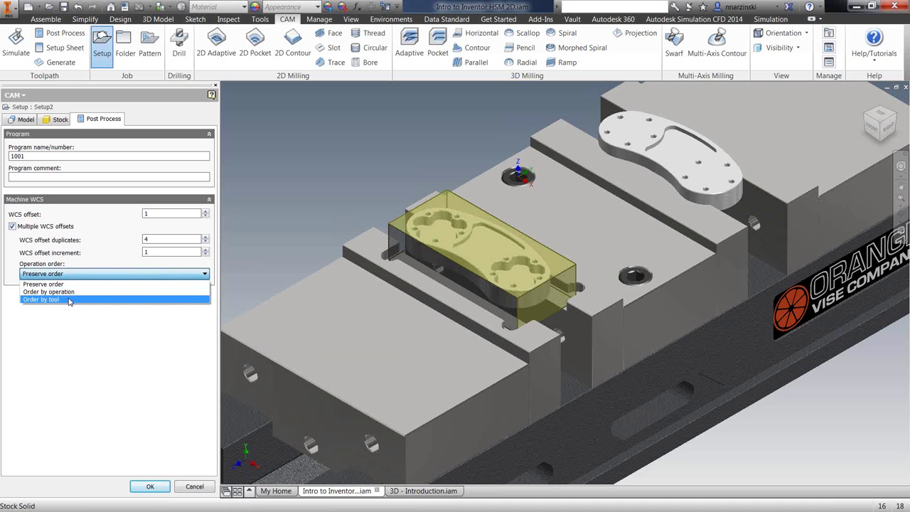
pyautogui.click(69, 299)
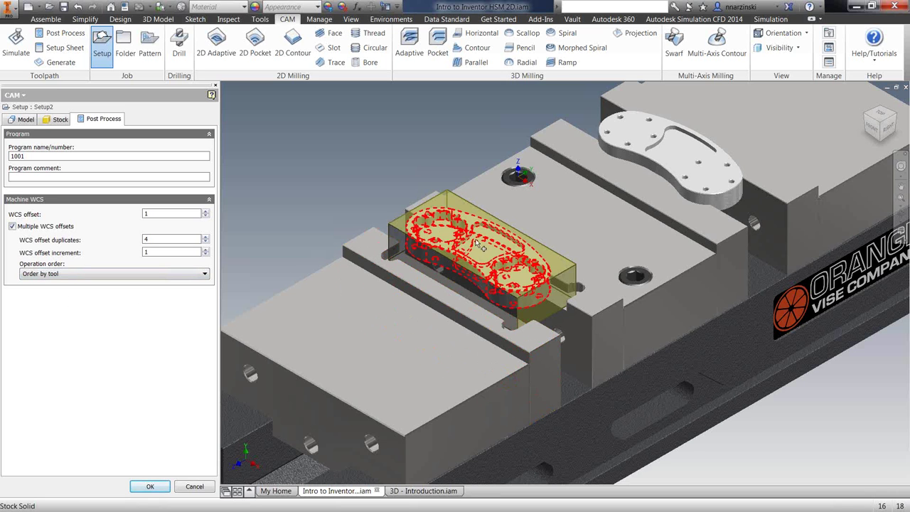
pyautogui.scroll(-4, 478, 247)
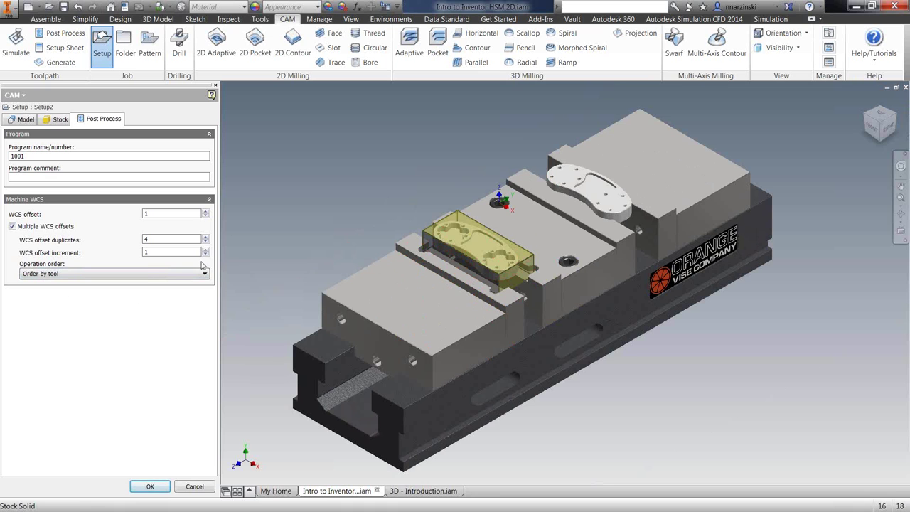
# Set the WCS offset duplicates to 1, disable multiple WCS offsets and accept the setup.
pyautogui.doubleClick(158, 240)
pyautogui.write('1')
pyautogui.click(12, 226)
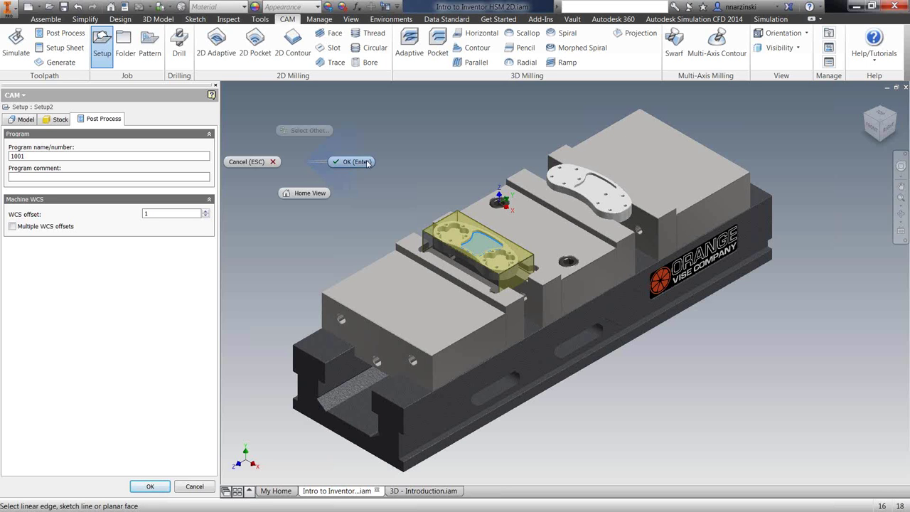
pyautogui.click(366, 162)
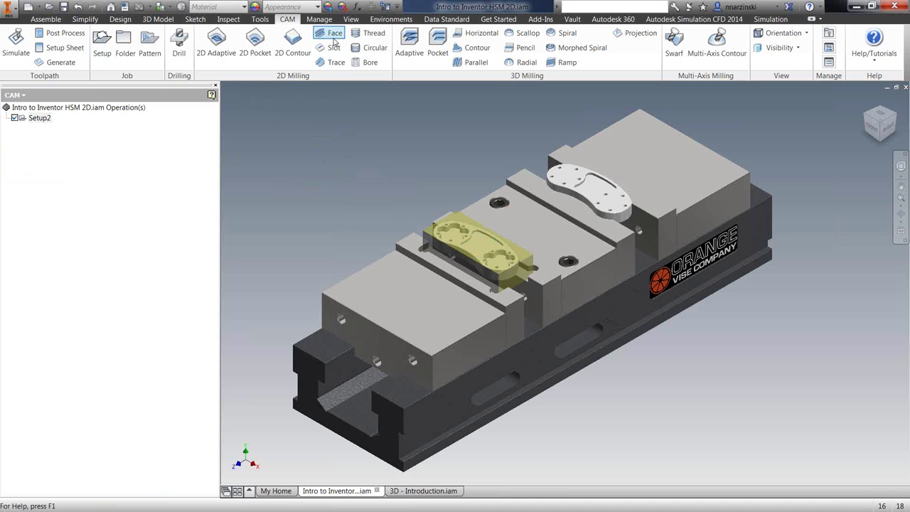
# Check Setup2's stock around the part from the right side and start a 2D Face operation.
pyautogui.click(884, 127)
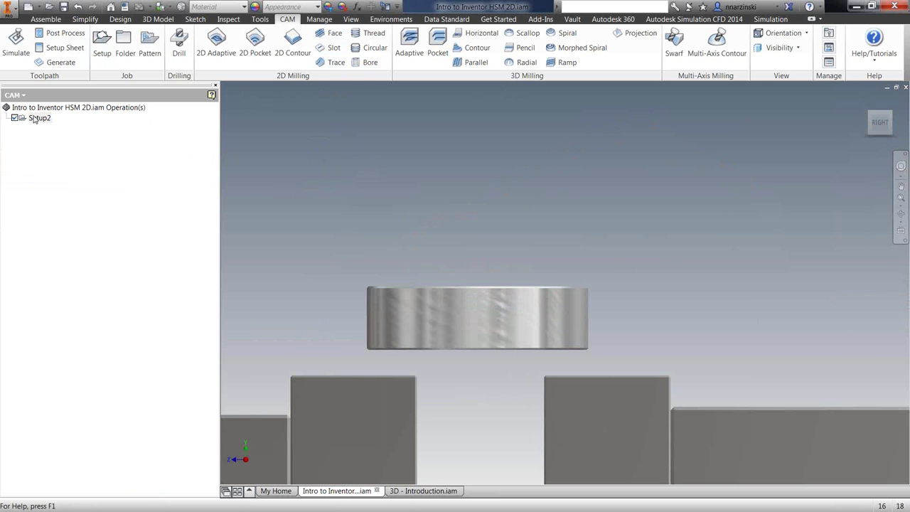
pyautogui.click(40, 118)
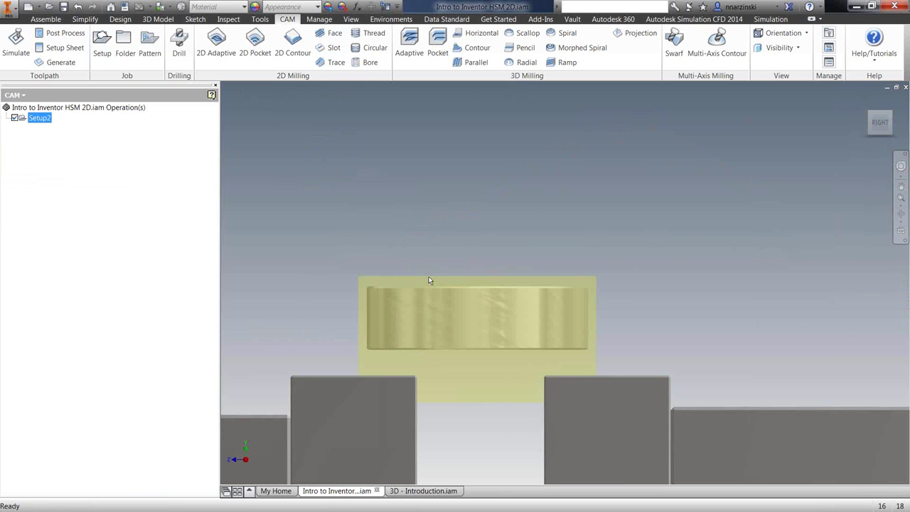
pyautogui.click(327, 35)
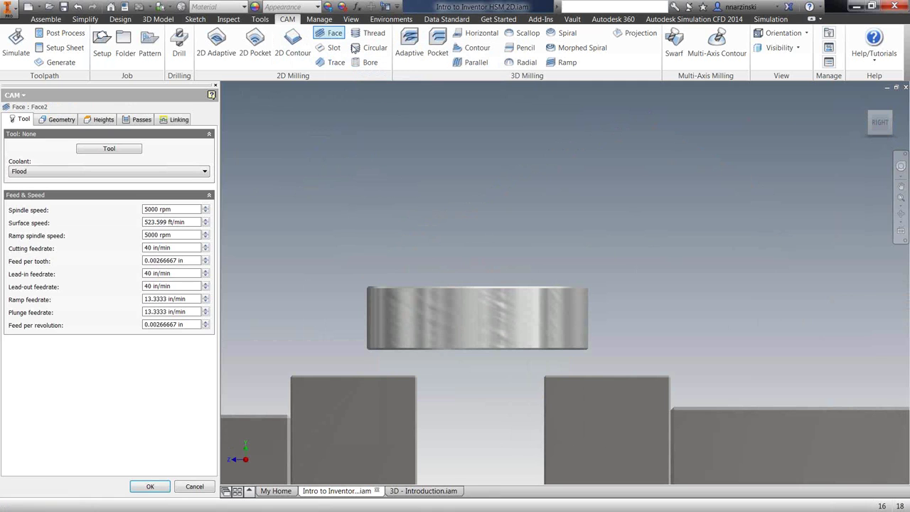
pyautogui.moveTo(852, 116); pyautogui.dragTo(346, 148)
pyautogui.press('F6')
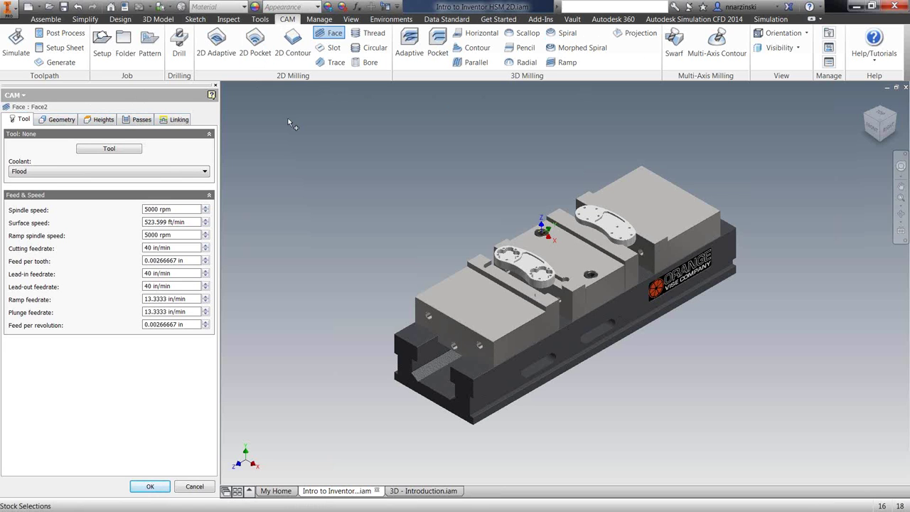
# Open the Face operation's tool selection and look through the available tool libraries.
pyautogui.click(110, 150)
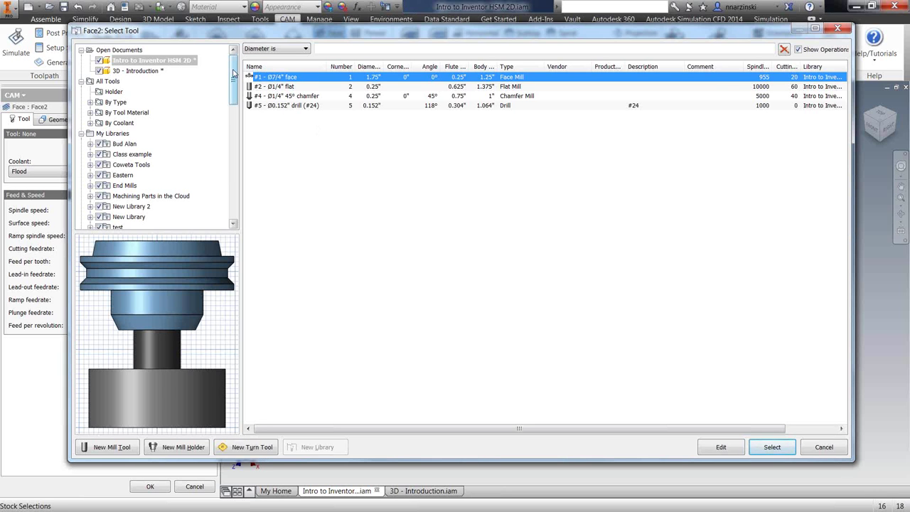
pyautogui.moveTo(234, 74); pyautogui.dragTo(234, 131)
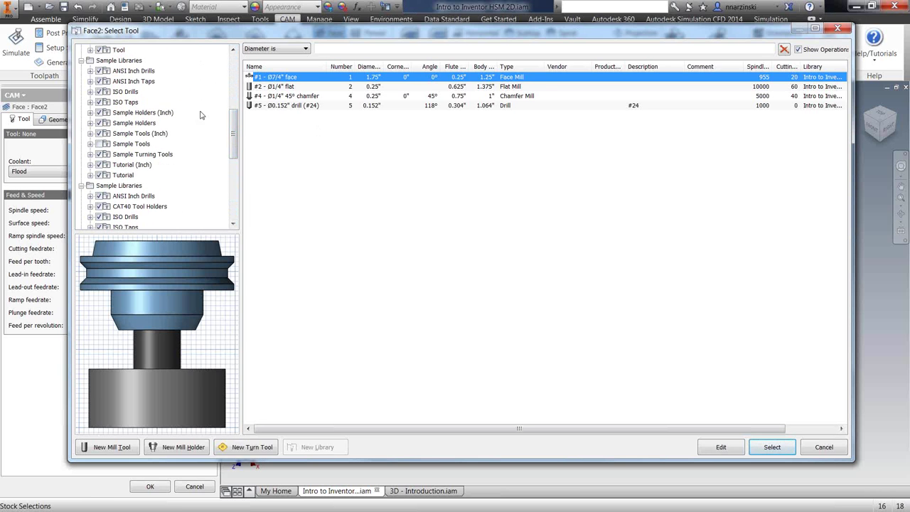
pyautogui.scroll(3, 113, 82)
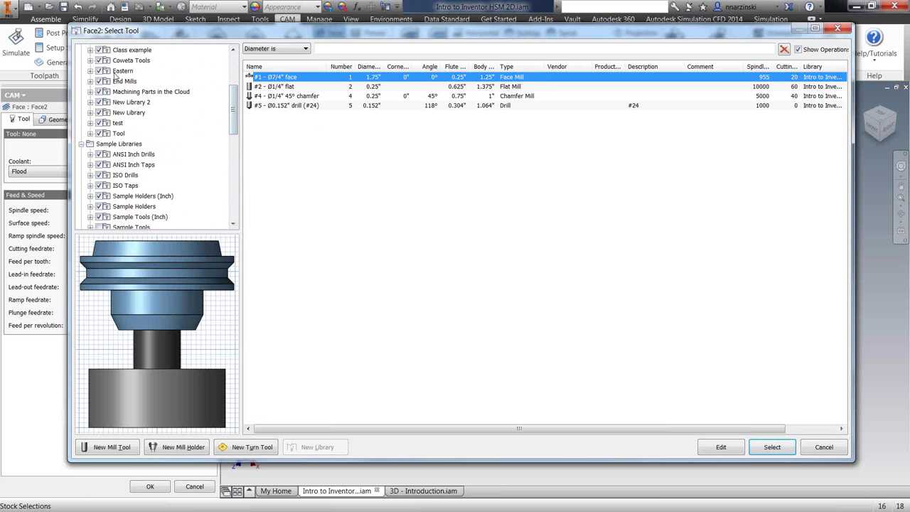
pyautogui.scroll(4, 111, 100)
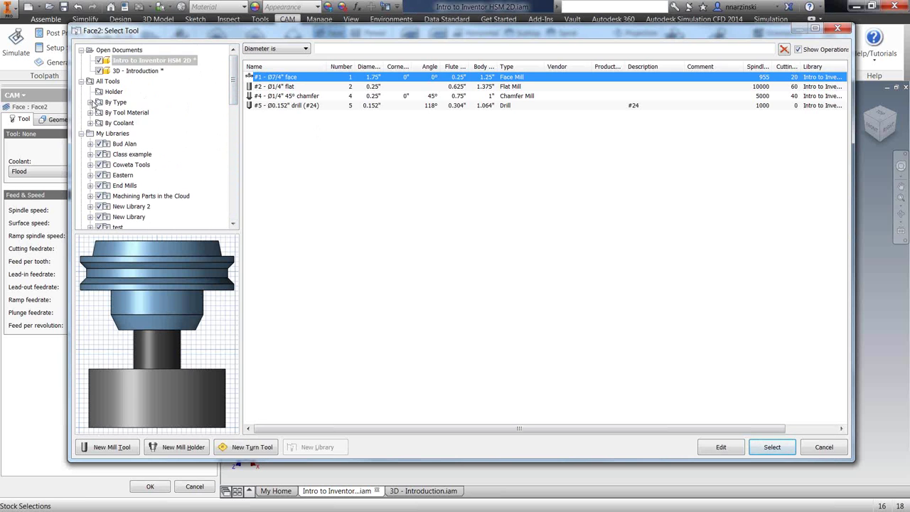
# Look through the flat mills listed by type across all tools, and return to the current document's tools.
pyautogui.click(91, 102)
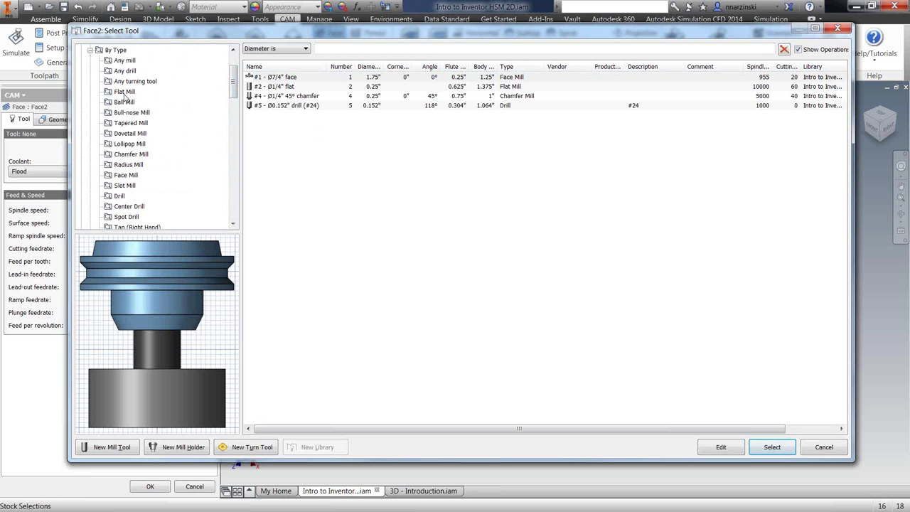
pyautogui.click(124, 91)
pyautogui.scroll(-8, 370, 193)
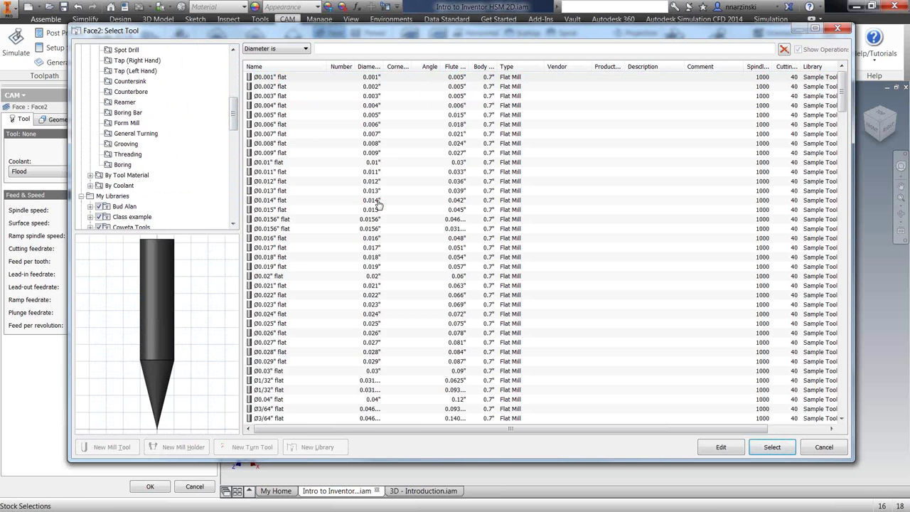
pyautogui.scroll(5, 358, 189)
pyautogui.moveTo(844, 96); pyautogui.dragTo(842, 299)
pyautogui.scroll(3, 842, 298)
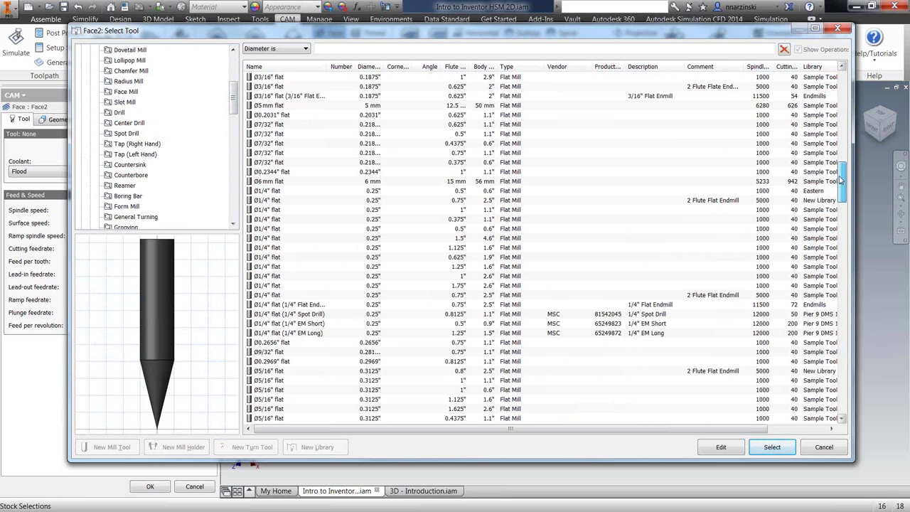
pyautogui.press('Home')
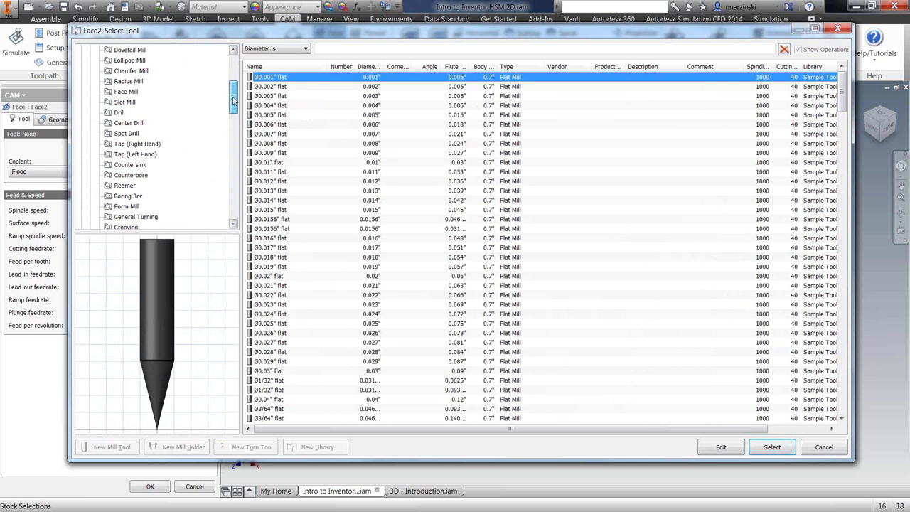
pyautogui.moveTo(233, 100); pyautogui.dragTo(233, 71)
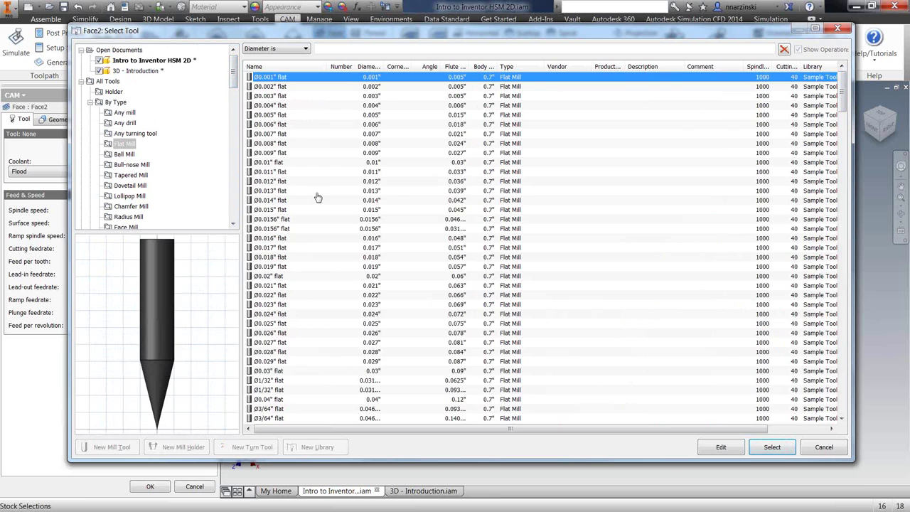
pyautogui.click(171, 61)
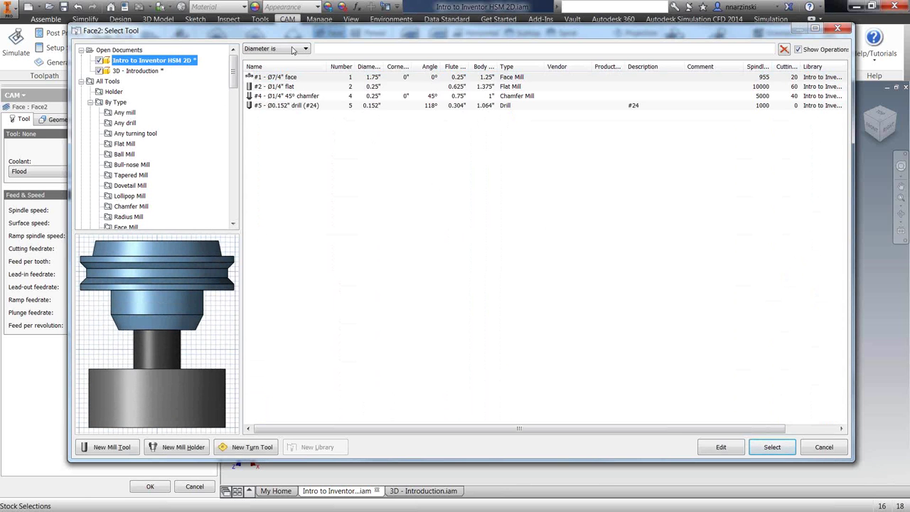
pyautogui.moveTo(297, 29); pyautogui.dragTo(308, 46)
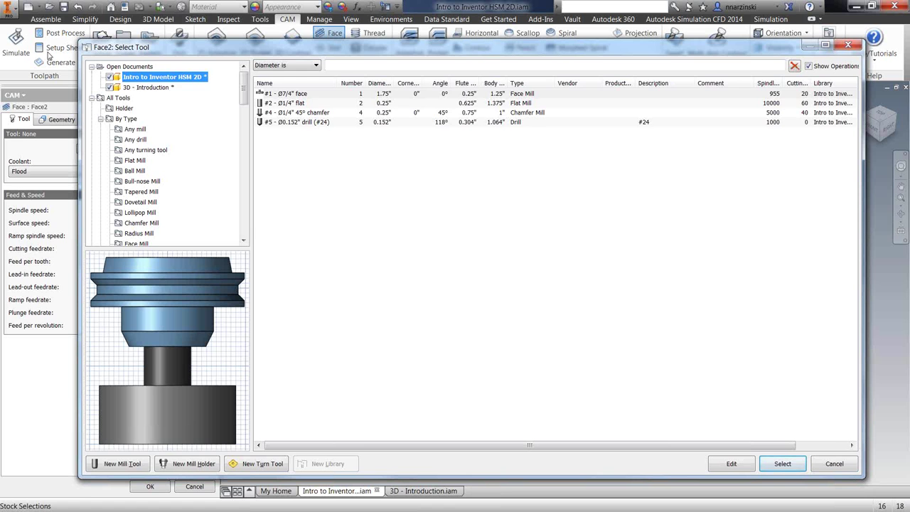
pyautogui.click(383, 185)
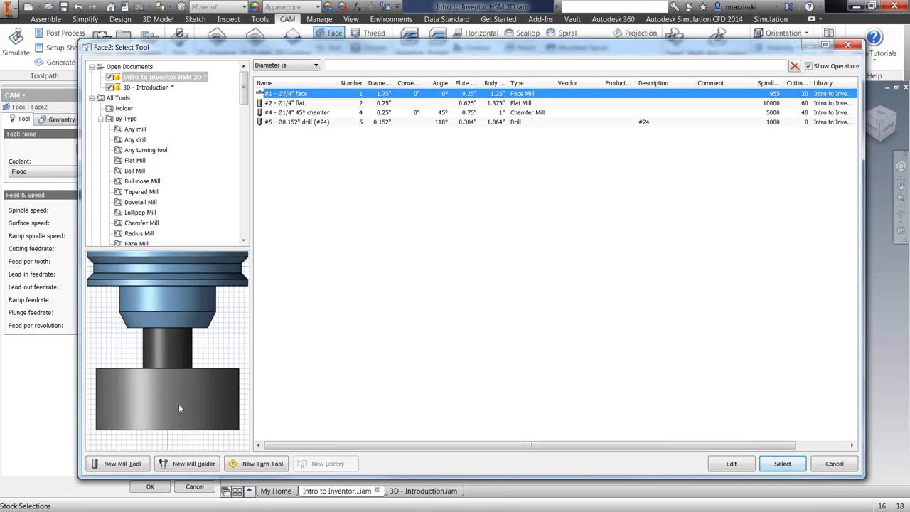
# Start a new mill tool, go through the available cutter types and discard the tool.
pyautogui.click(123, 463)
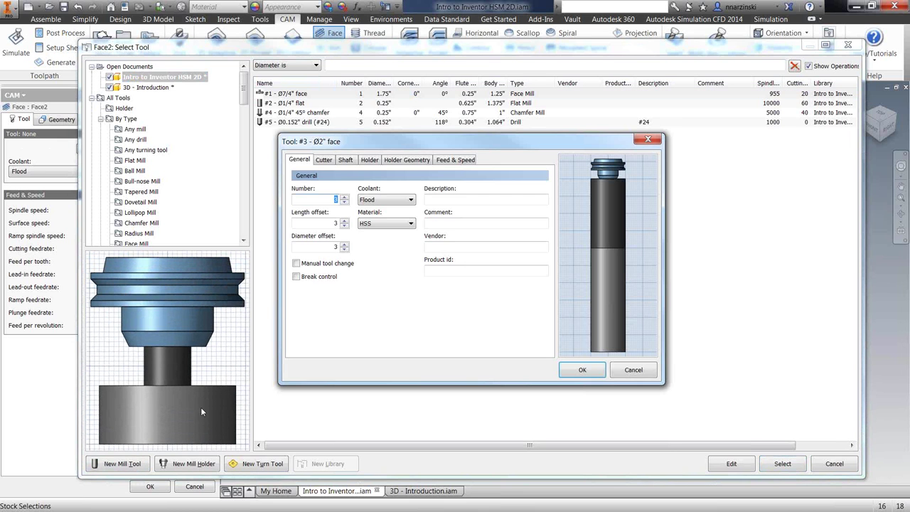
pyautogui.click(334, 185)
pyautogui.click(326, 197)
pyautogui.press('Down')
pyautogui.press('Down')
pyautogui.press('Down')
pyautogui.press('Down')
pyautogui.press('Down')
pyautogui.press('Down')
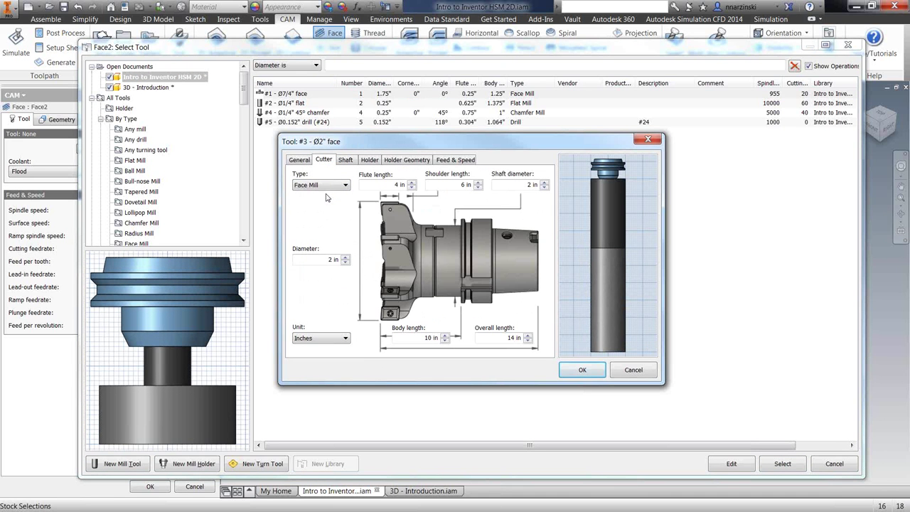
pyautogui.click(638, 371)
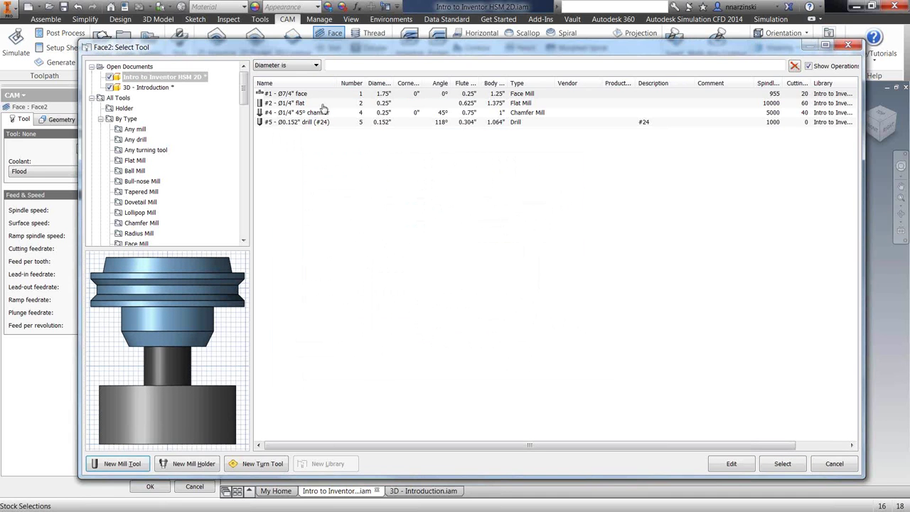
# Choose the #1 Ø7/4" face mill and accept the Face operation with the automatic stock contour.
pyautogui.click(302, 96)
pyautogui.click(791, 469)
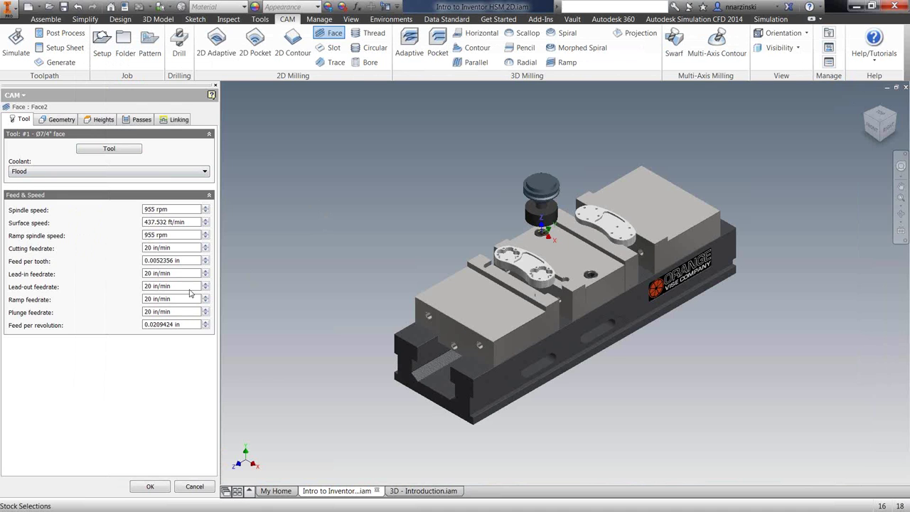
pyautogui.click(59, 120)
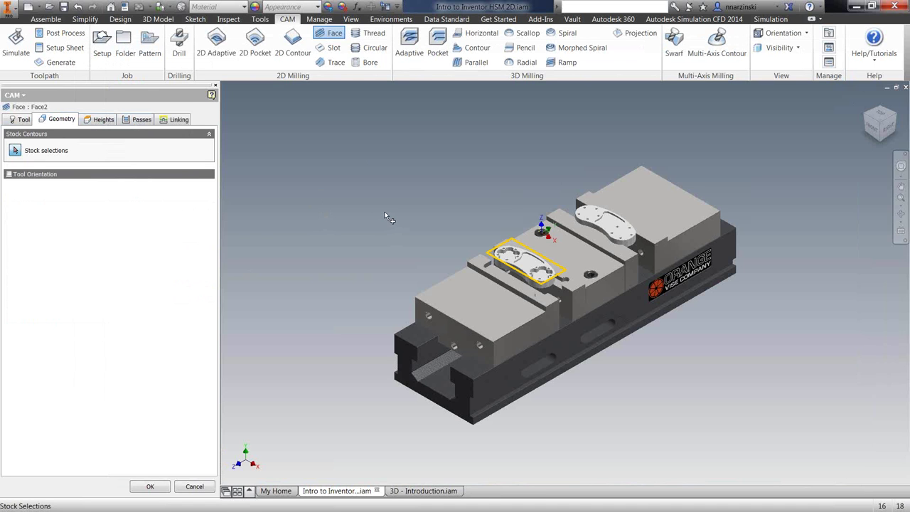
pyautogui.rightClick(361, 194)
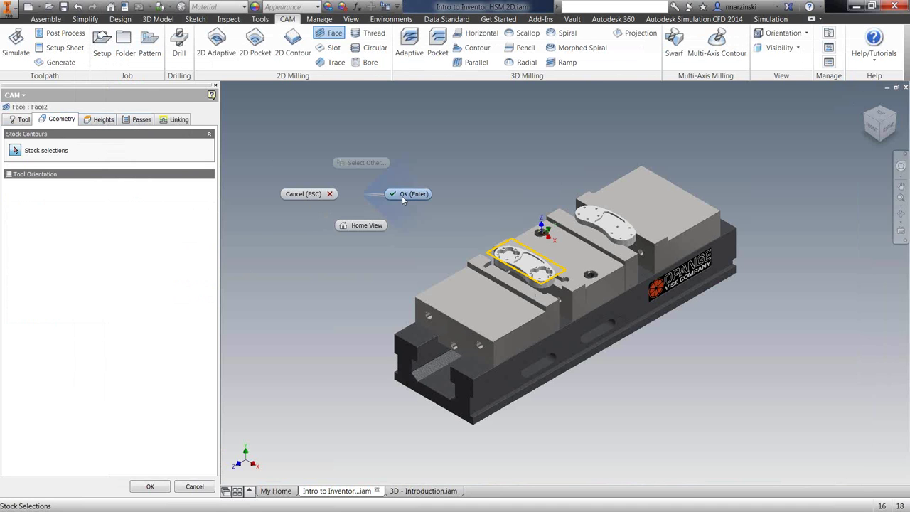
pyautogui.click(402, 195)
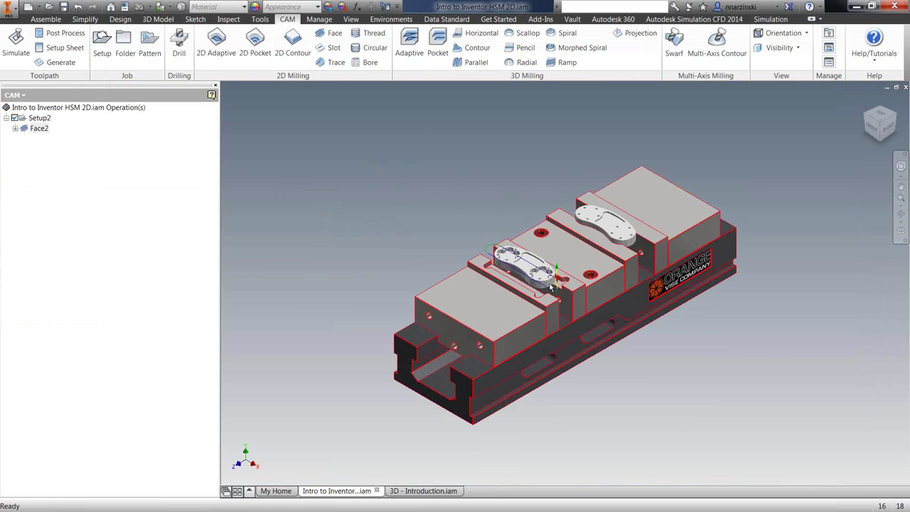
# Examine the facing toolpath over the part up close, from the side and in isometric view.
pyautogui.scroll(5, 495, 226)
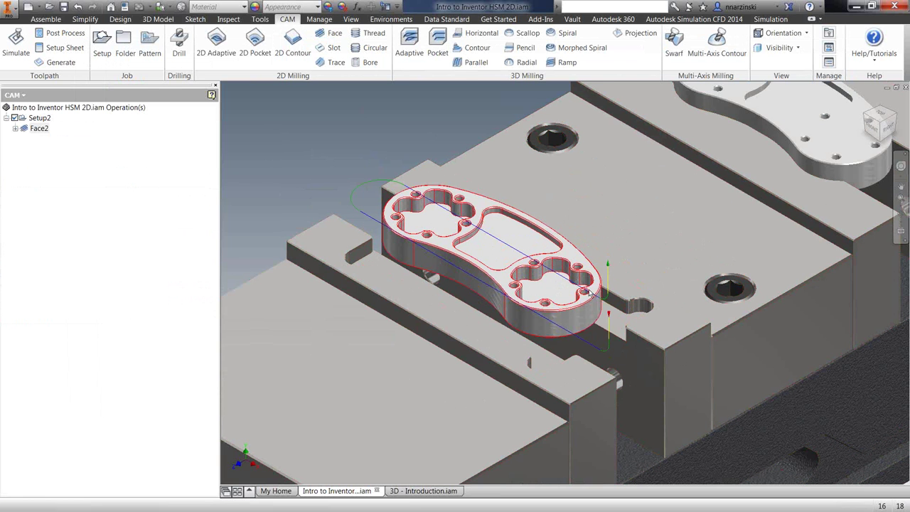
pyautogui.click(880, 132)
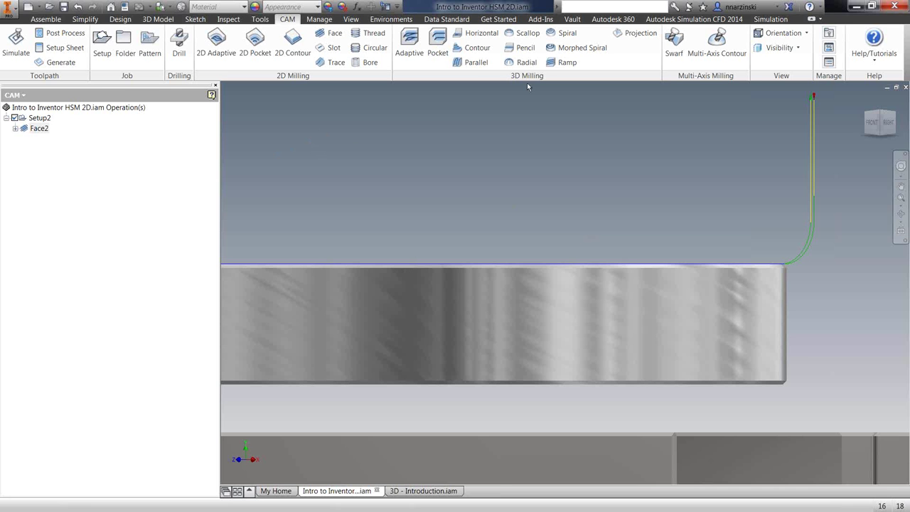
pyautogui.click(880, 117)
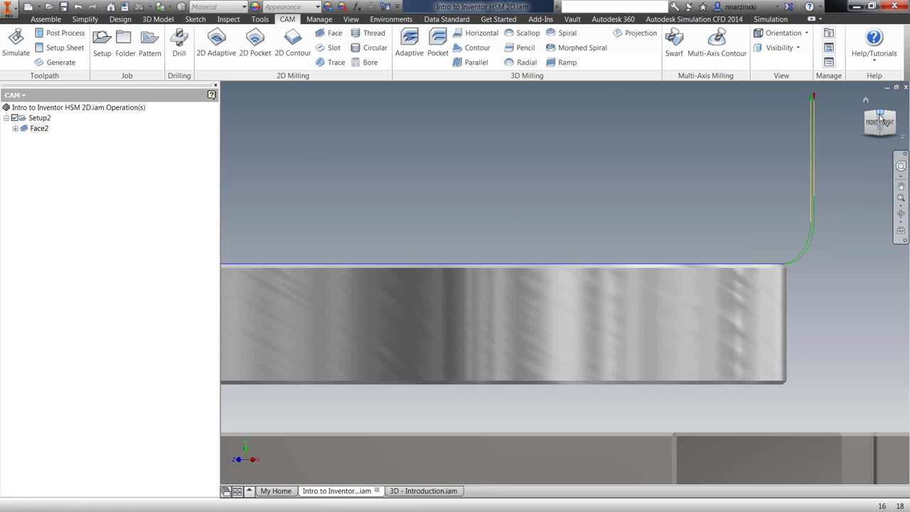
pyautogui.scroll(3, 535, 259)
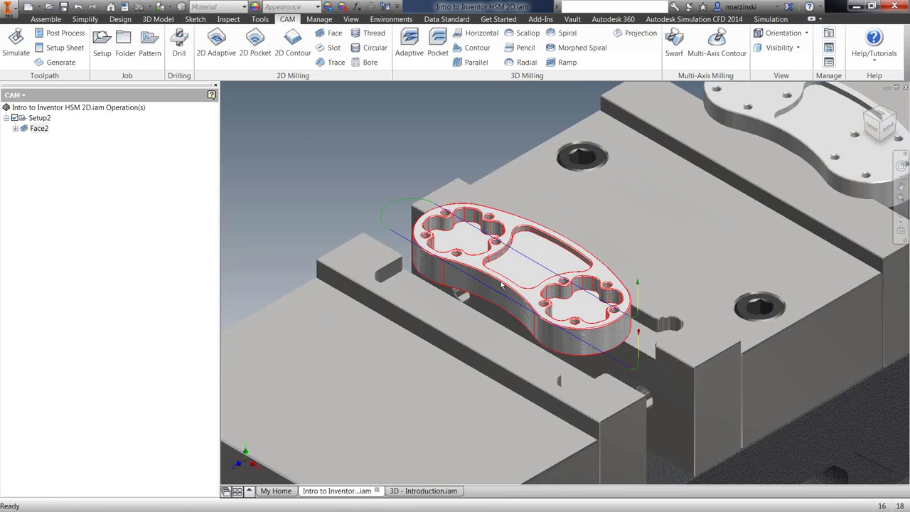
pyautogui.click(38, 129)
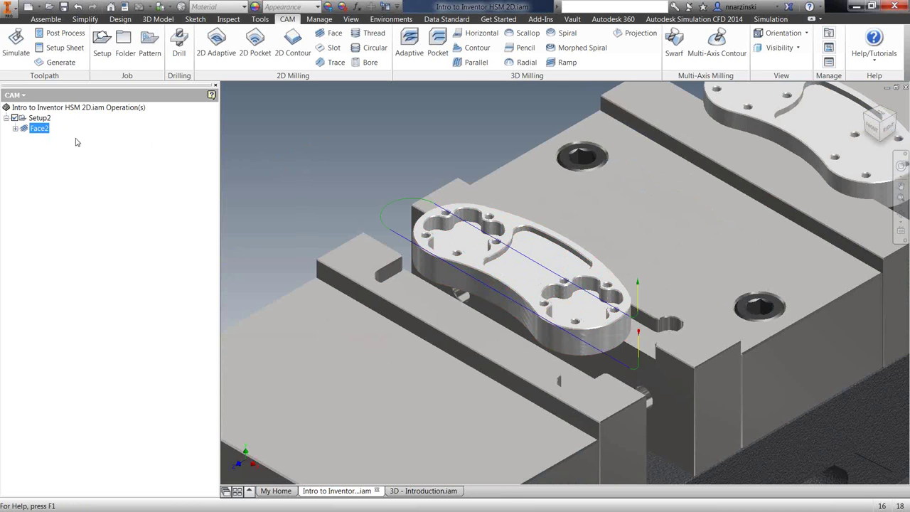
# Simulate the Face operation with the stock shown and the toolpath mode set to Tail, and close the simulation.
pyautogui.click(14, 44)
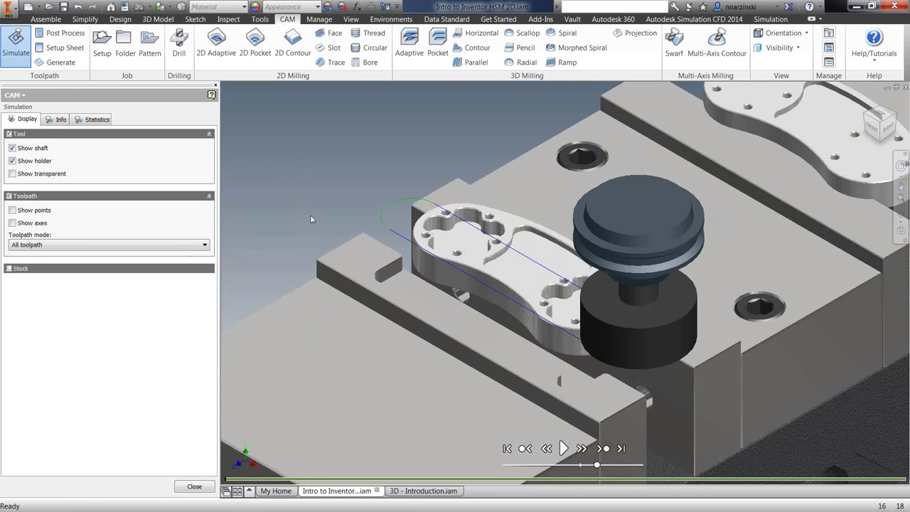
pyautogui.click(8, 270)
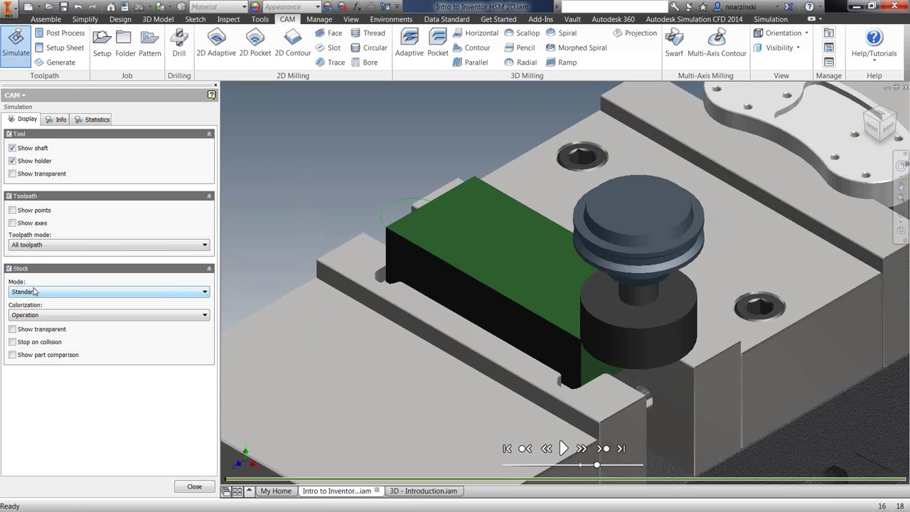
pyautogui.click(32, 245)
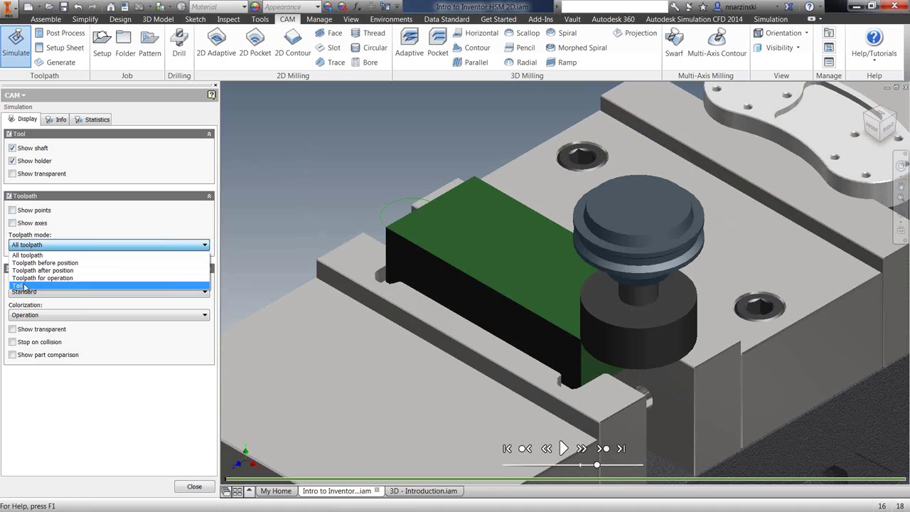
pyautogui.click(24, 286)
pyautogui.rightClick(302, 186)
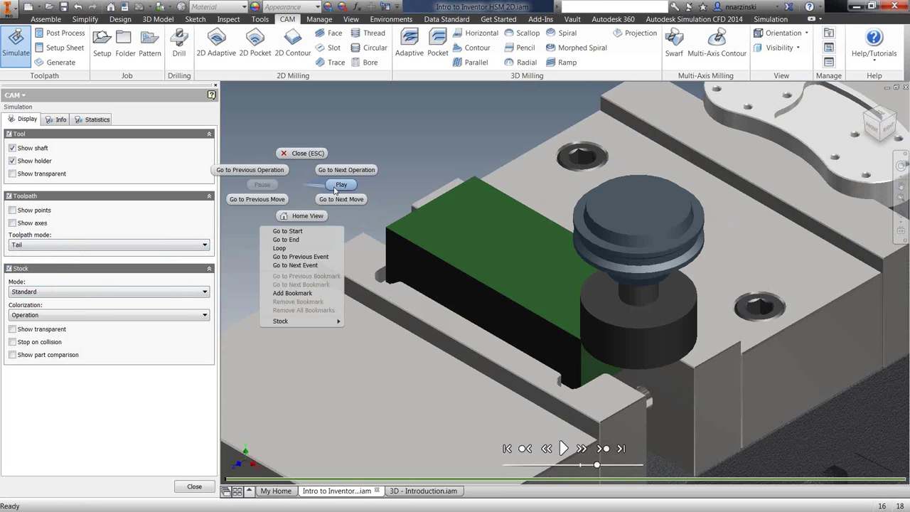
pyautogui.click(335, 186)
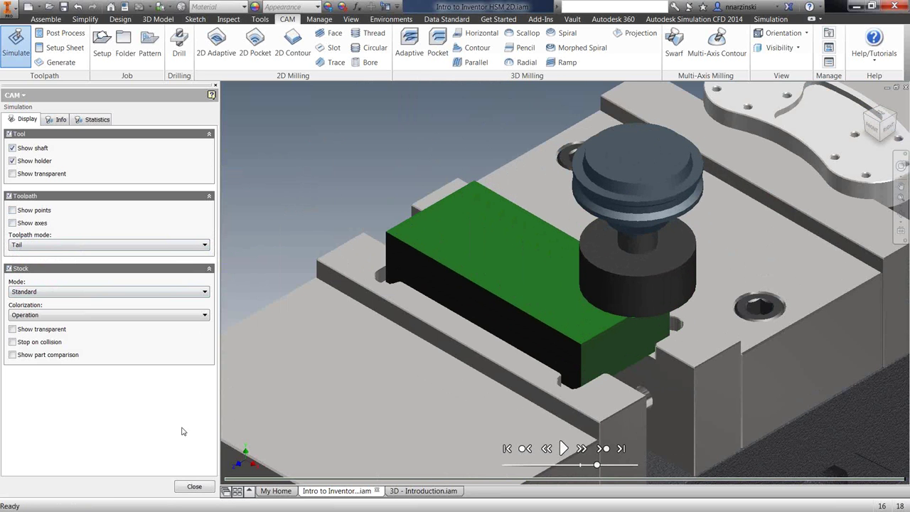
pyautogui.click(194, 486)
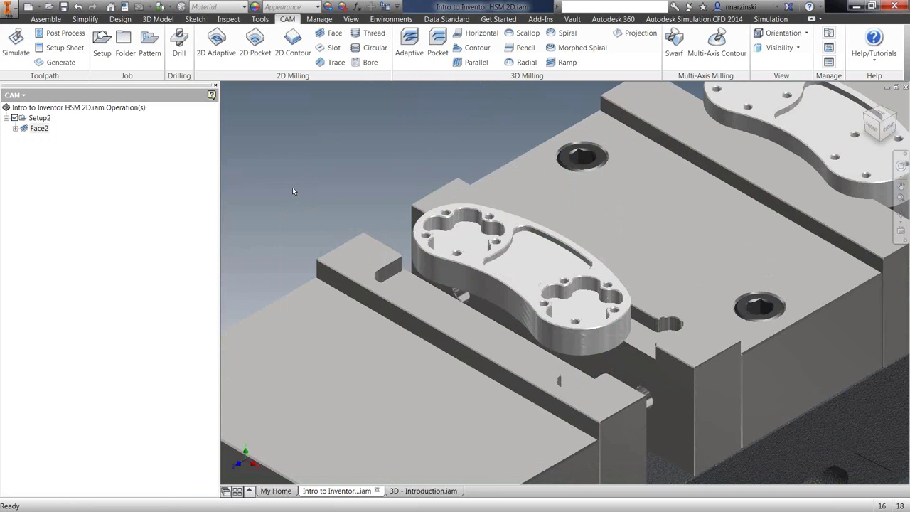
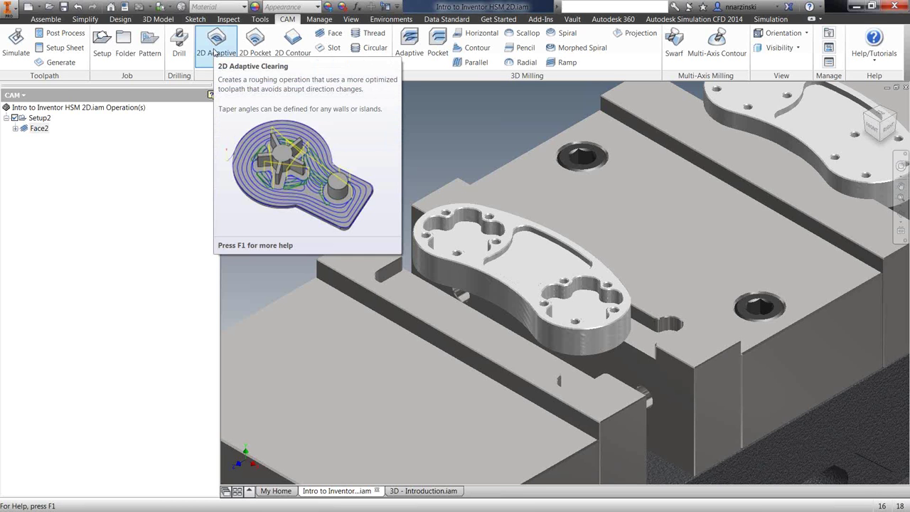
# Create a 2D Adaptive operation using the #2 Ø1/4" flat mill and check its optimal load.
pyautogui.click(222, 54)
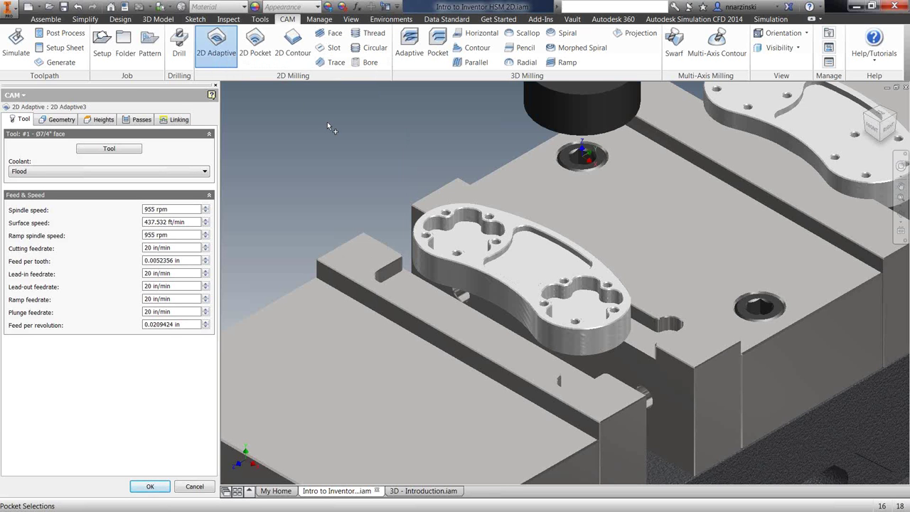
pyautogui.click(139, 120)
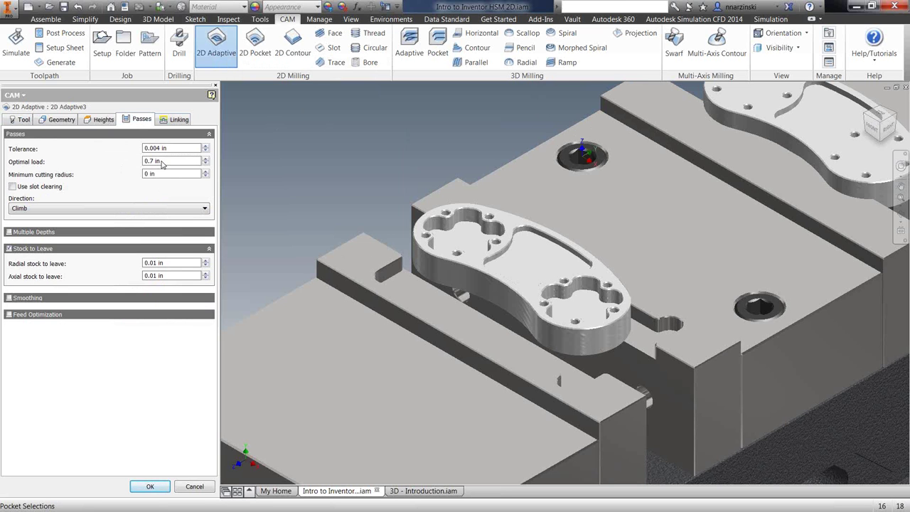
pyautogui.moveTo(174, 165)
pyautogui.click(22, 119)
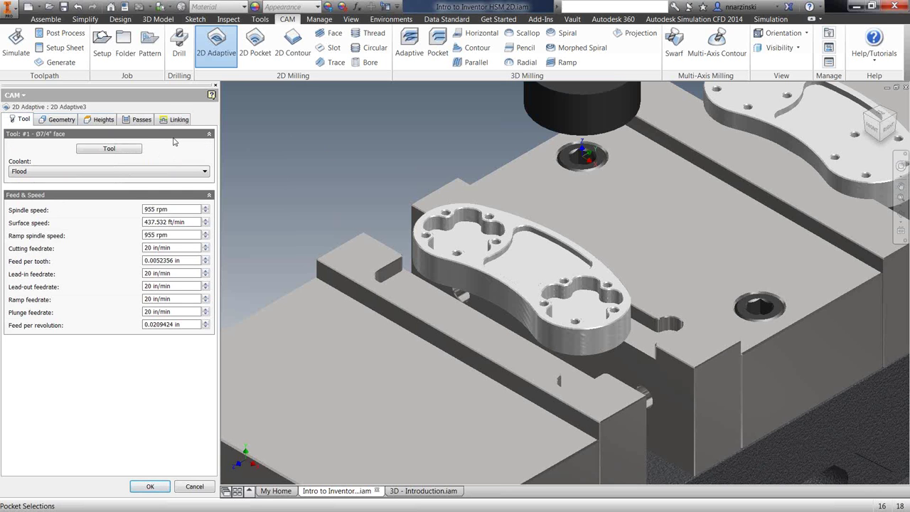
pyautogui.click(110, 149)
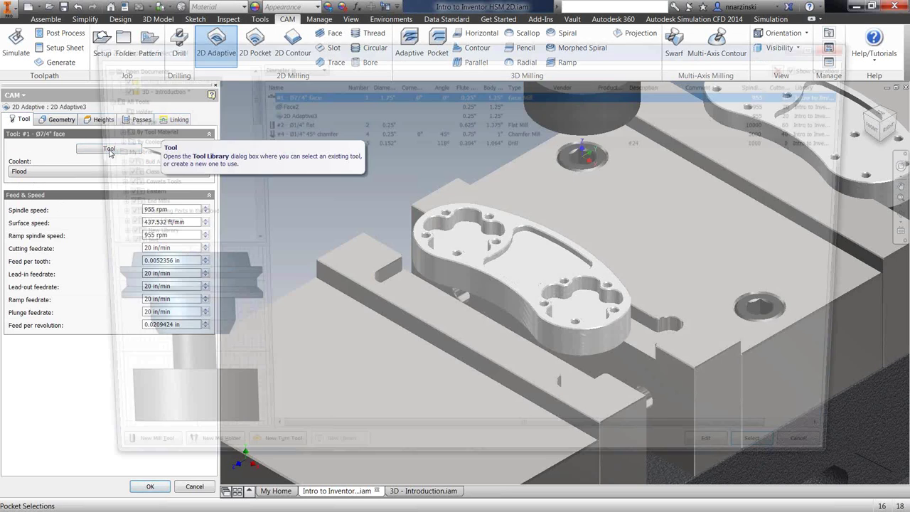
pyautogui.click(427, 121)
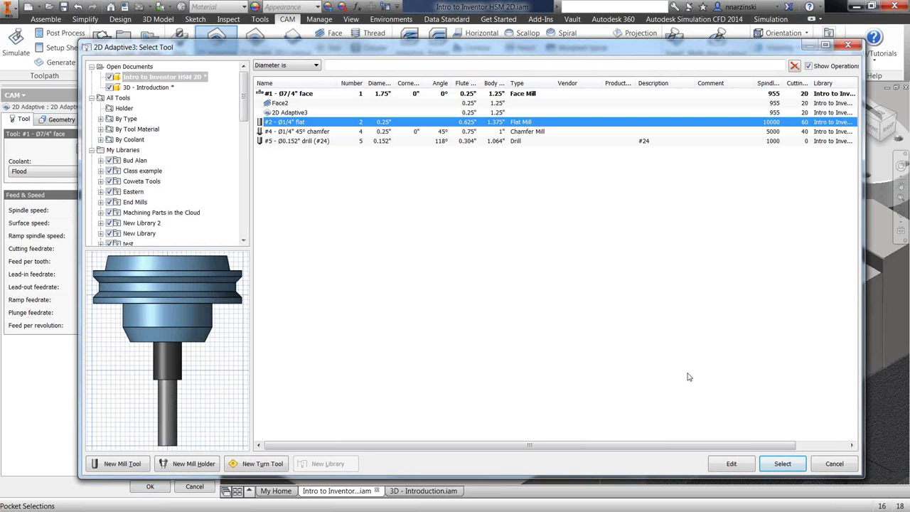
pyautogui.click(794, 464)
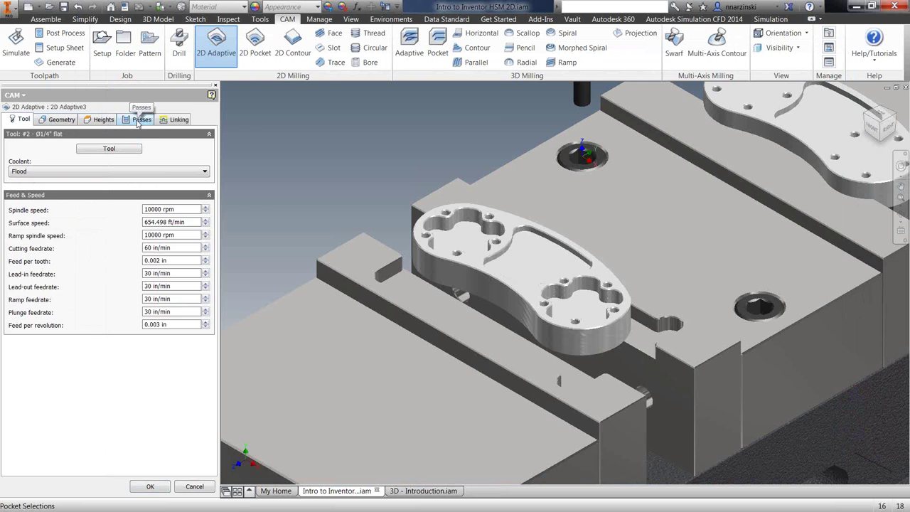
pyautogui.click(139, 119)
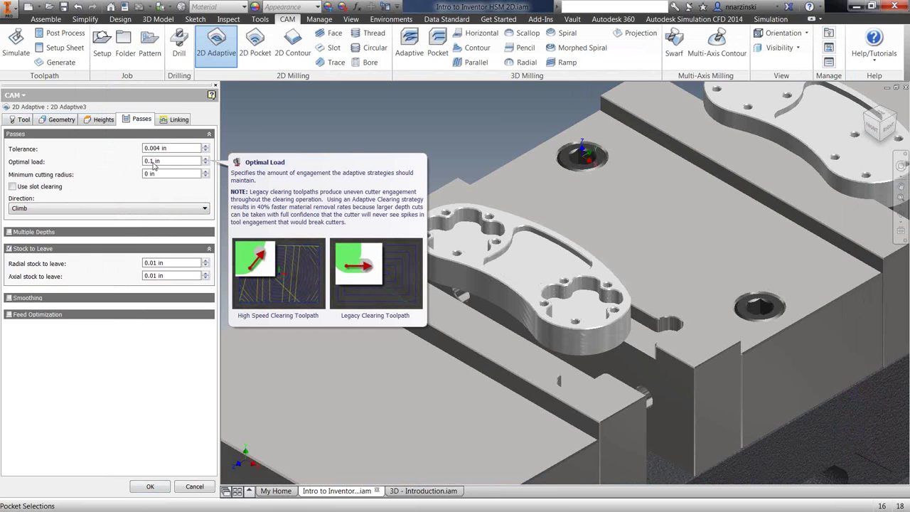
# Choose the floors of the part's three pockets as pocket selections, review the stock to leave and accept the 2D Adaptive operation.
pyautogui.click(58, 120)
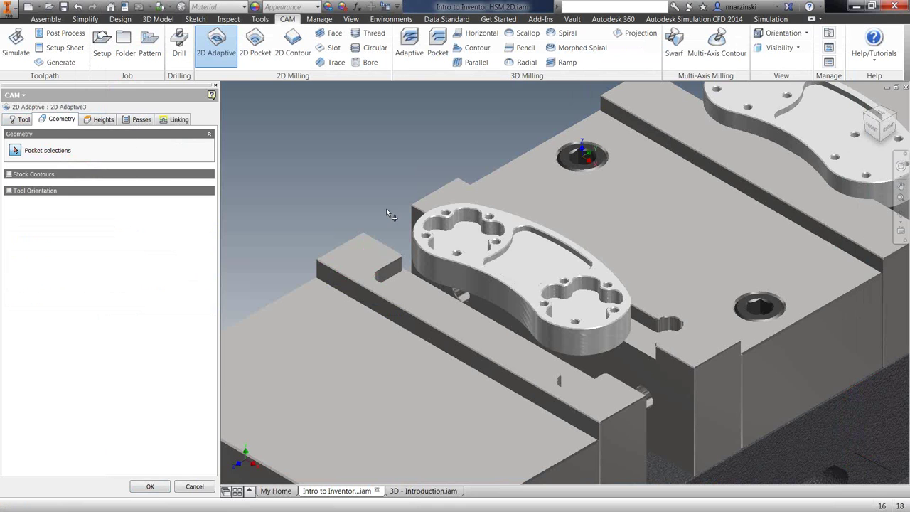
pyautogui.click(482, 246)
pyautogui.click(556, 264)
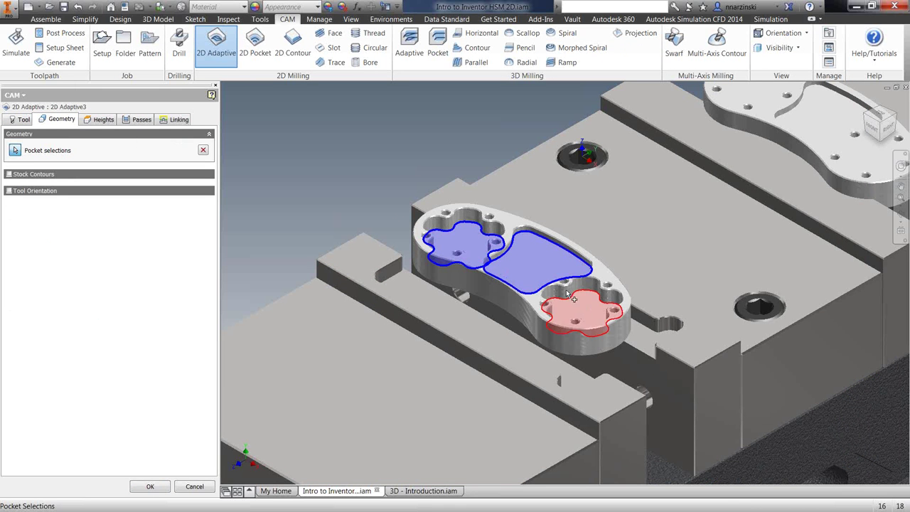
pyautogui.click(572, 302)
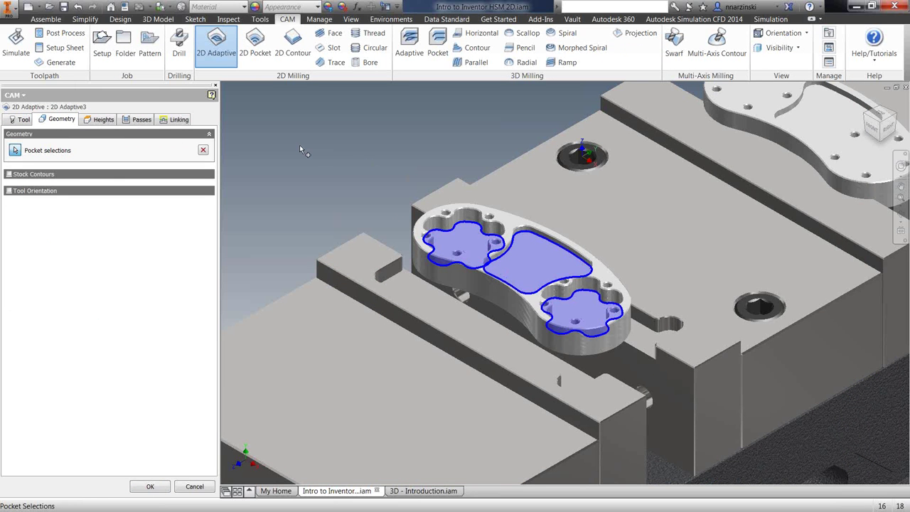
pyautogui.click(138, 120)
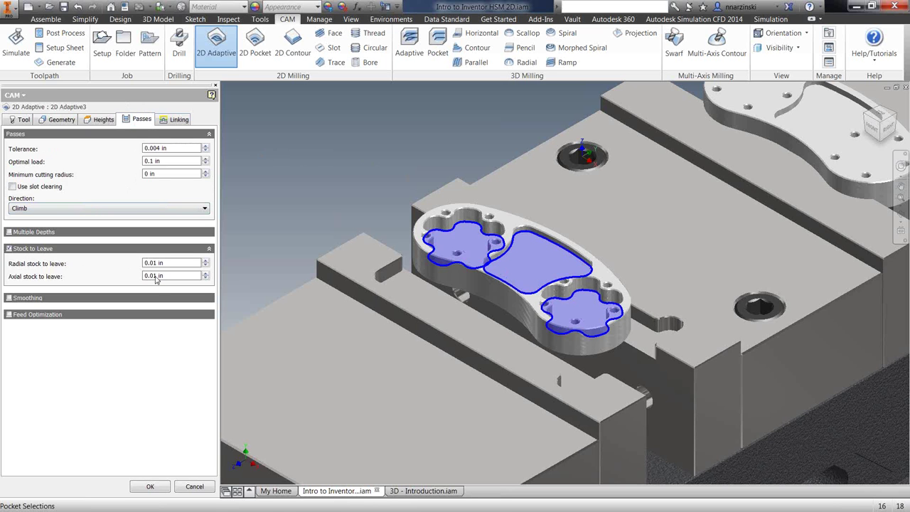
pyautogui.moveTo(151, 278)
pyautogui.moveTo(175, 265)
pyautogui.rightClick(298, 140)
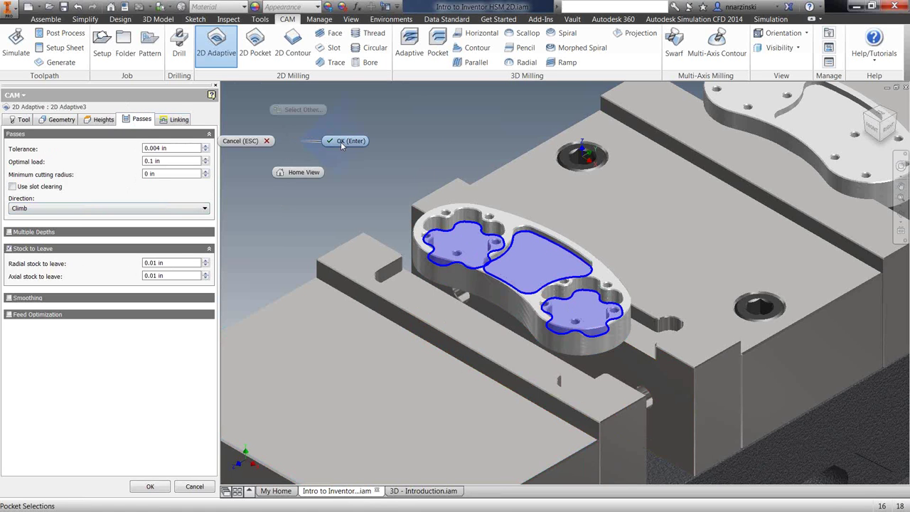
pyautogui.click(340, 142)
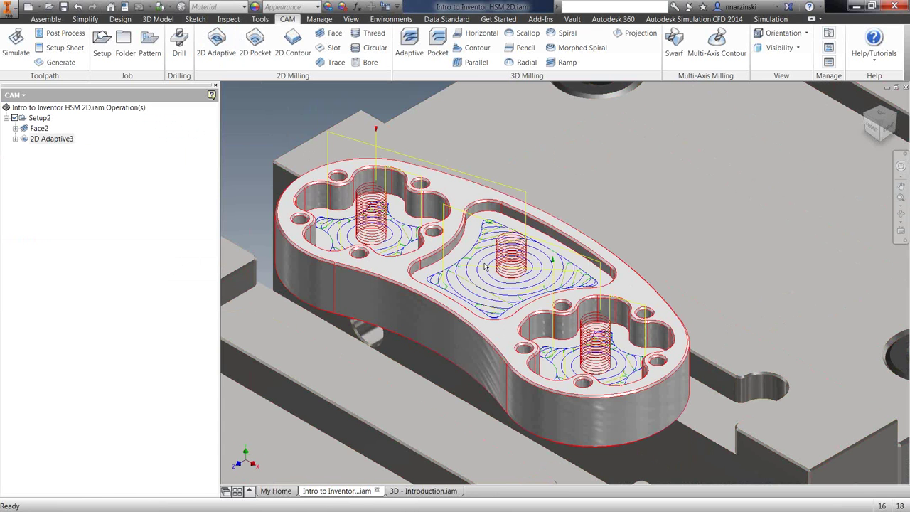
# Examine the adaptive toolpath up close in the middle pocket and across all three pockets.
pyautogui.scroll(5, 490, 226)
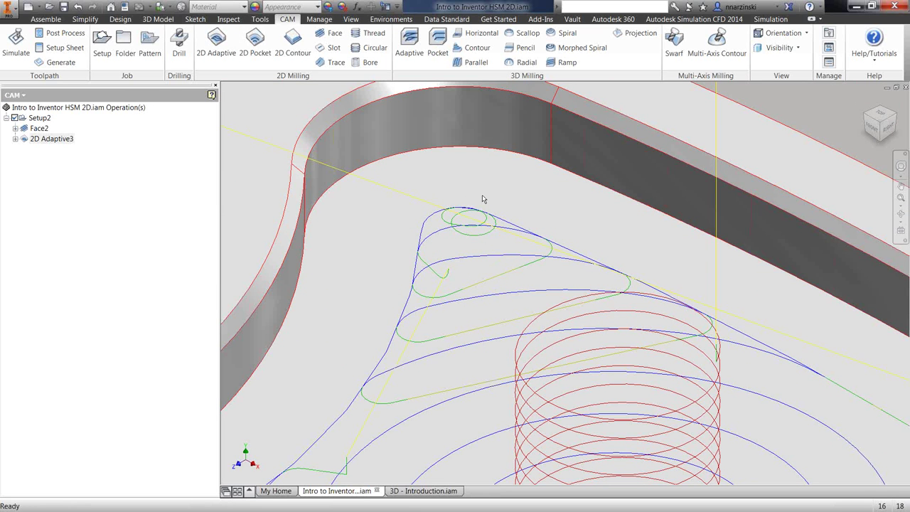
pyautogui.moveTo(482, 198)
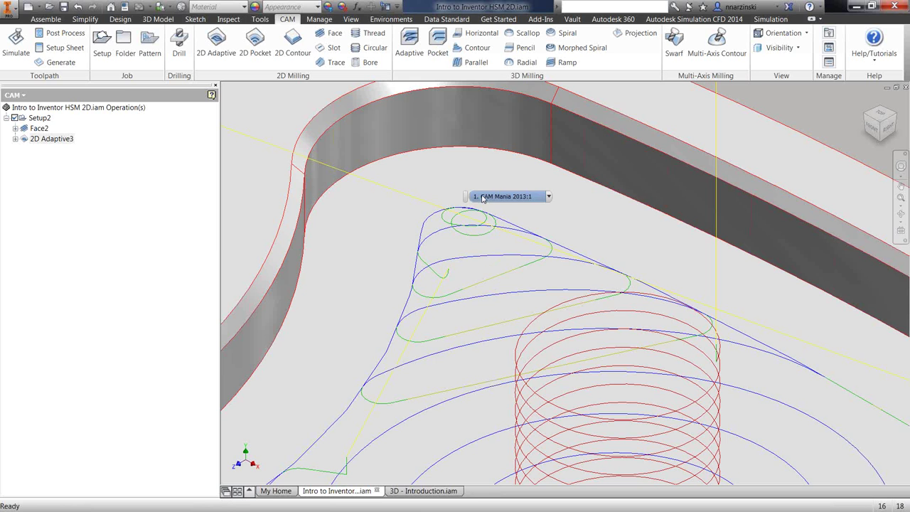
pyautogui.scroll(-5, 526, 284)
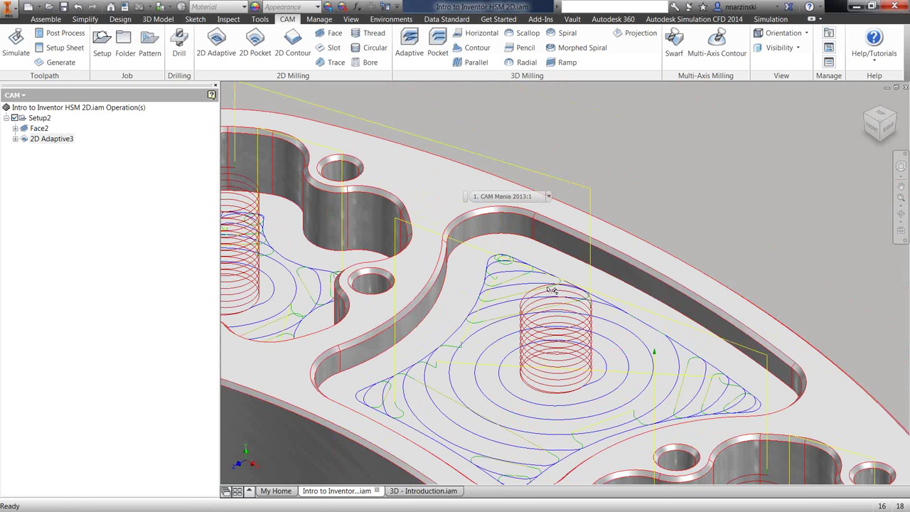
pyautogui.scroll(-3, 552, 289)
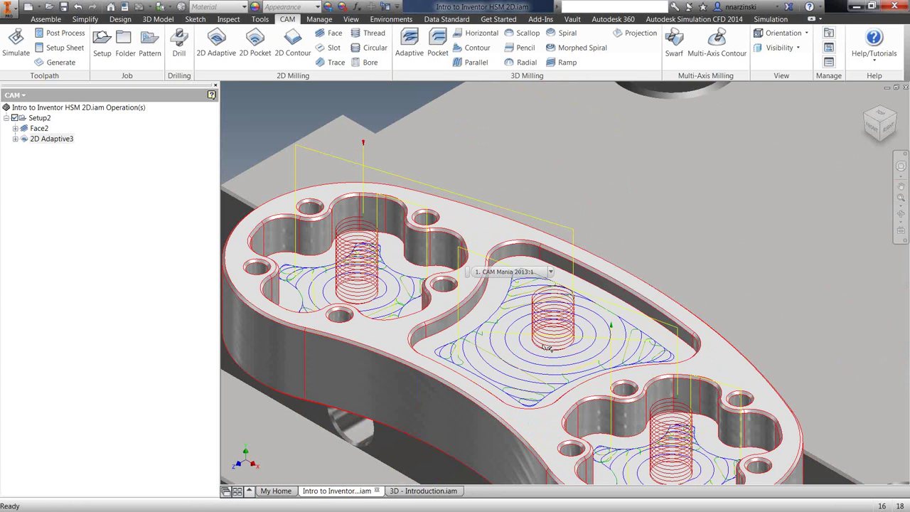
pyautogui.scroll(-3, 522, 336)
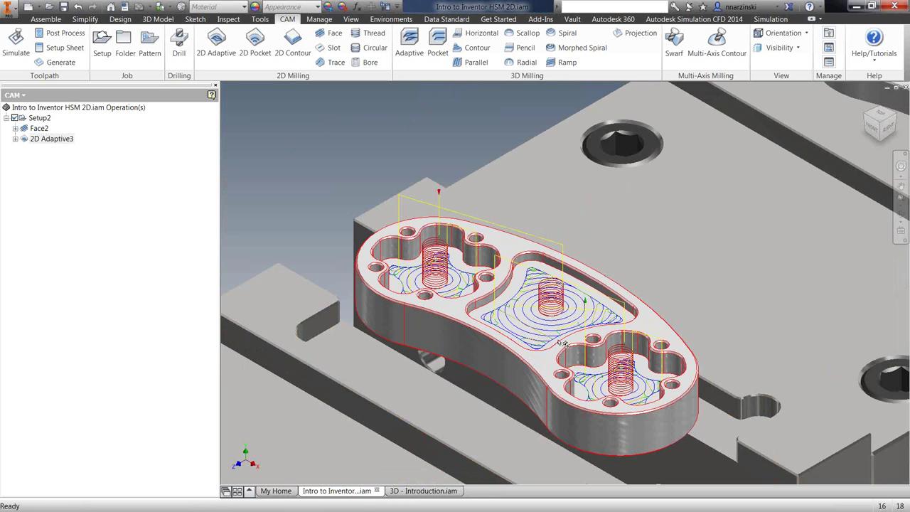
pyautogui.moveTo(556, 338); pyautogui.dragTo(554, 310, button='middle')
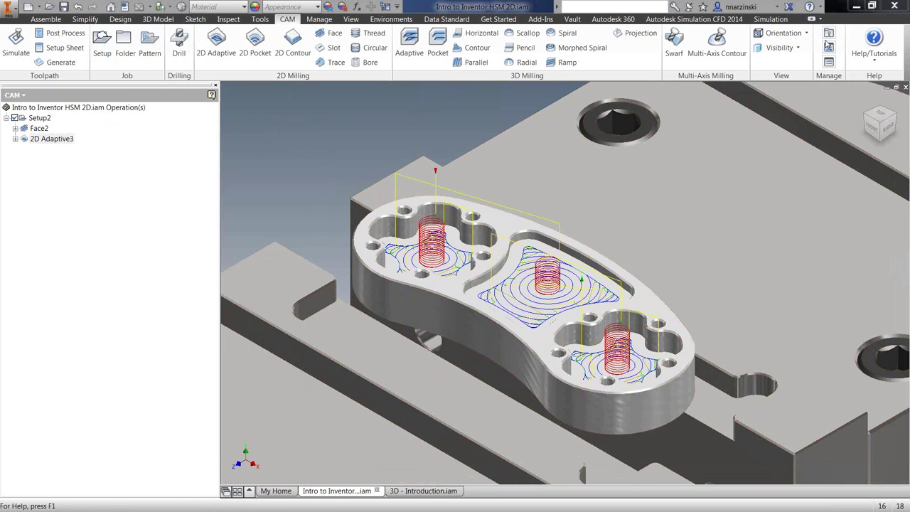
# Start a new mill tool in the tool library, set its type to Form Mill, and discard it and leave the library.
pyautogui.click(828, 45)
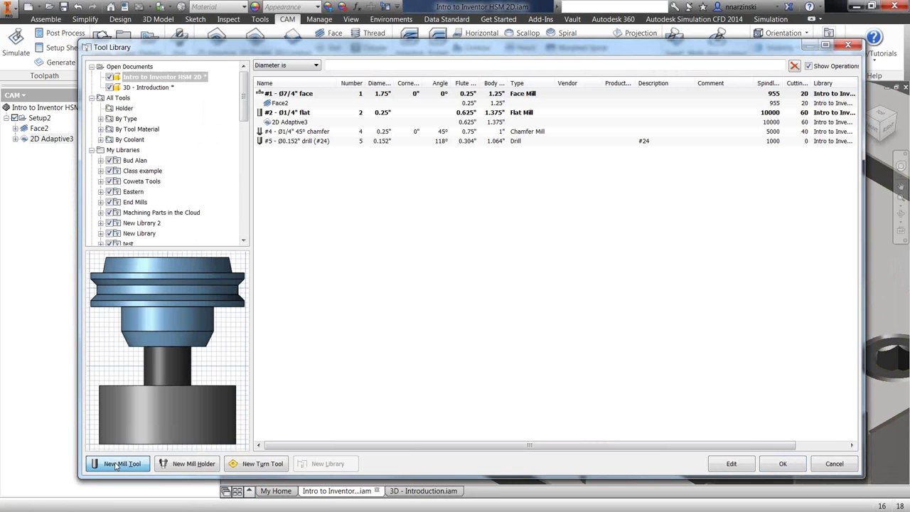
pyautogui.click(122, 463)
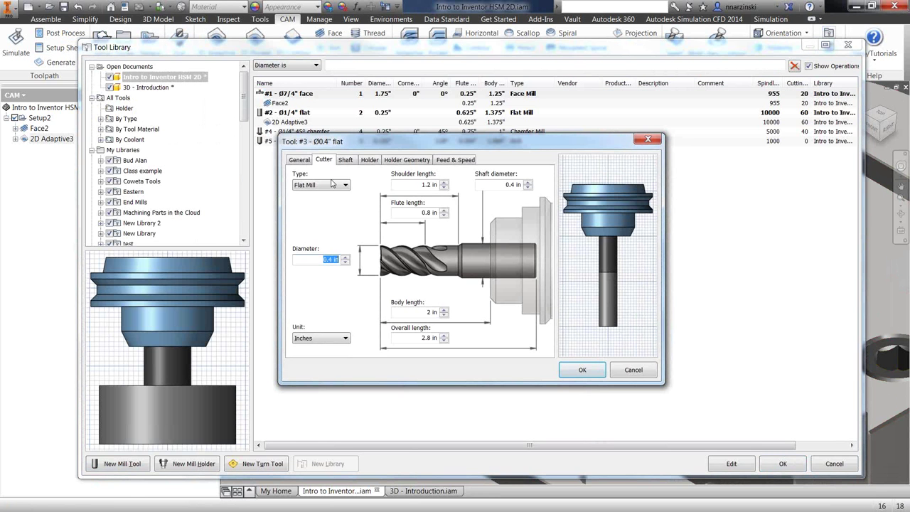
pyautogui.click(334, 185)
pyautogui.click(313, 340)
pyautogui.click(313, 340)
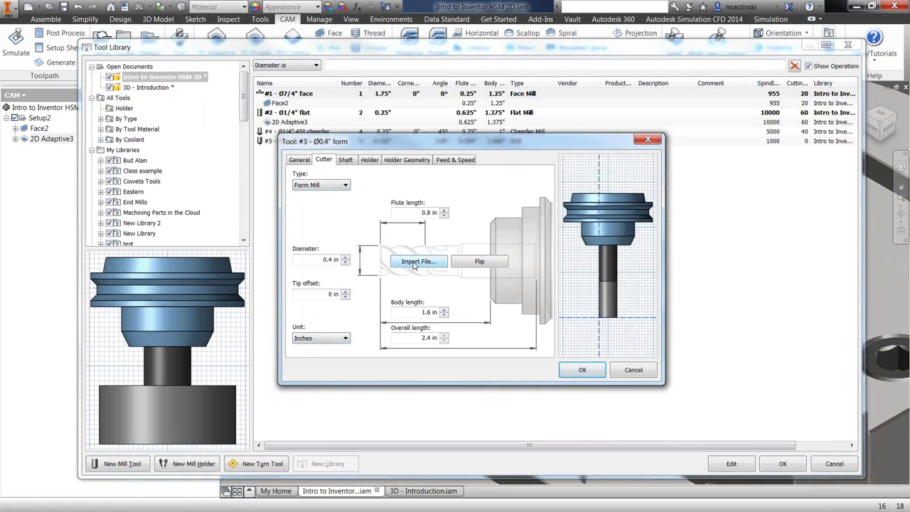
pyautogui.click(329, 186)
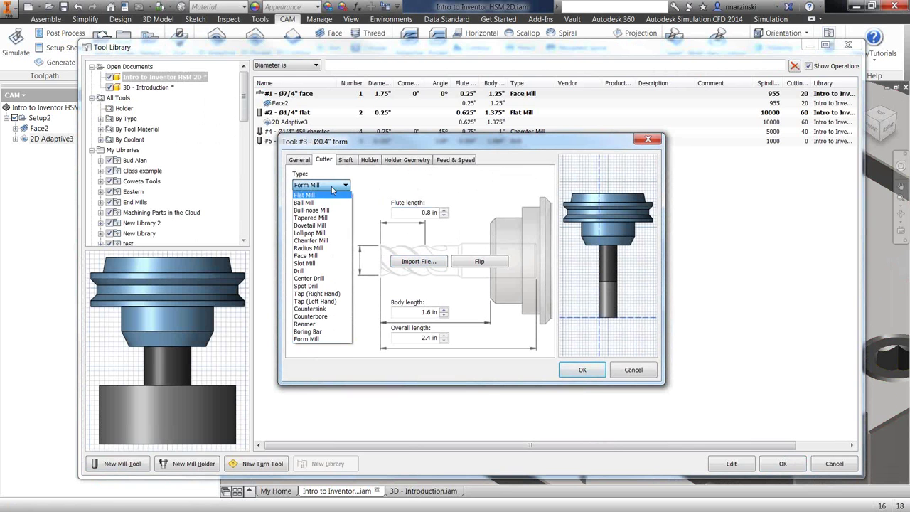
pyautogui.click(371, 290)
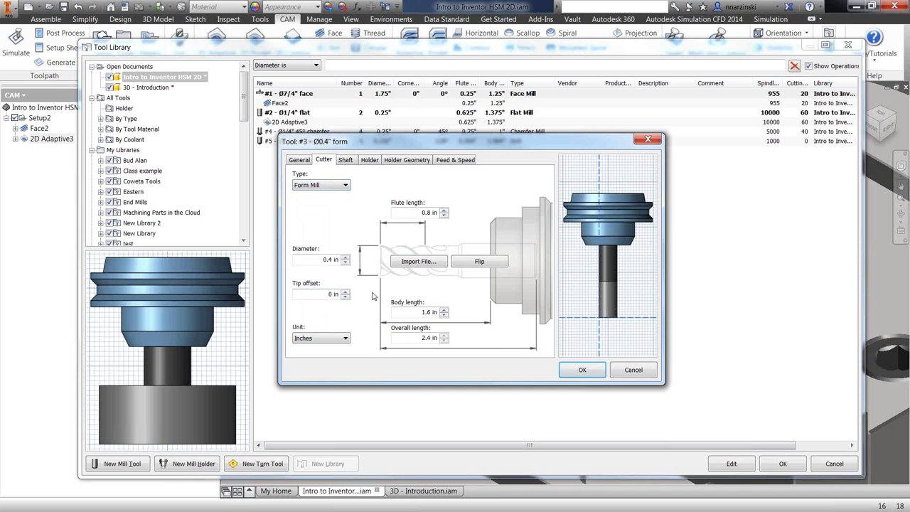
pyautogui.click(635, 370)
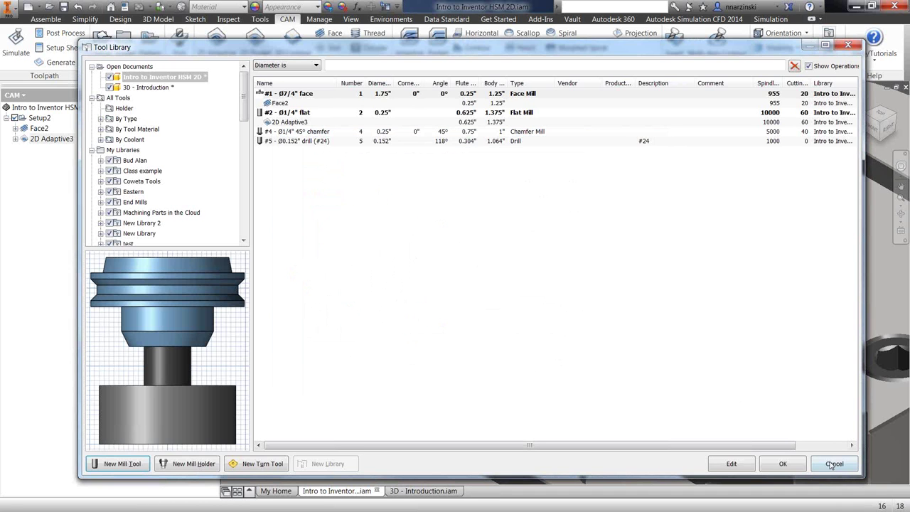
pyautogui.click(835, 464)
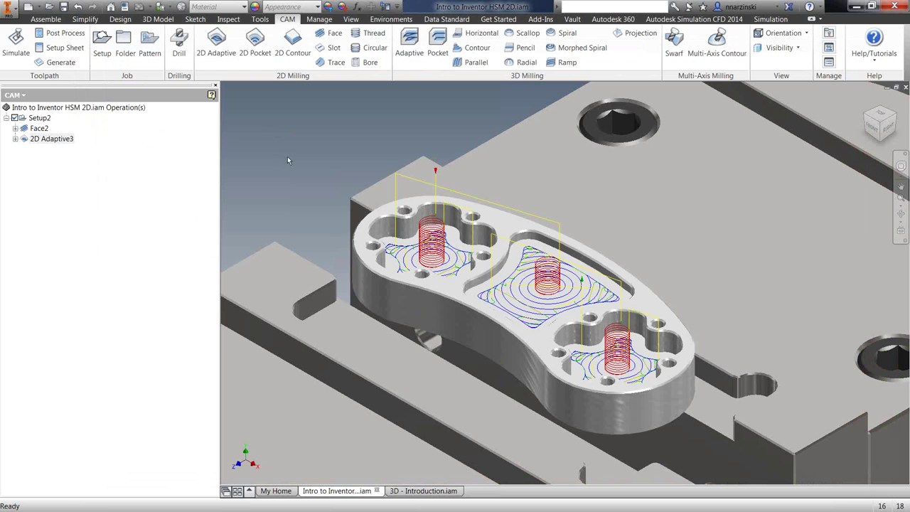
# Duplicate the 2D Adaptive operation in Setup2 and select the copy.
pyautogui.click(66, 140)
pyautogui.rightClick(59, 143)
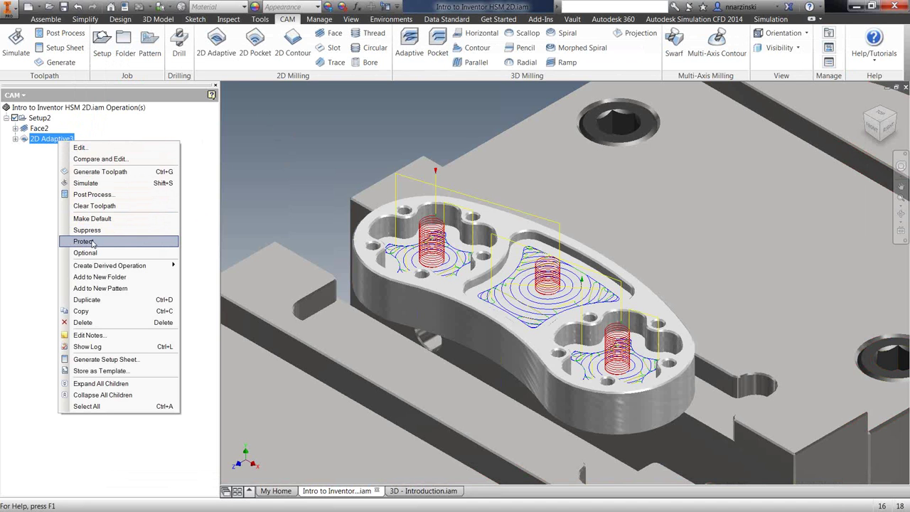
pyautogui.click(87, 299)
pyautogui.click(61, 149)
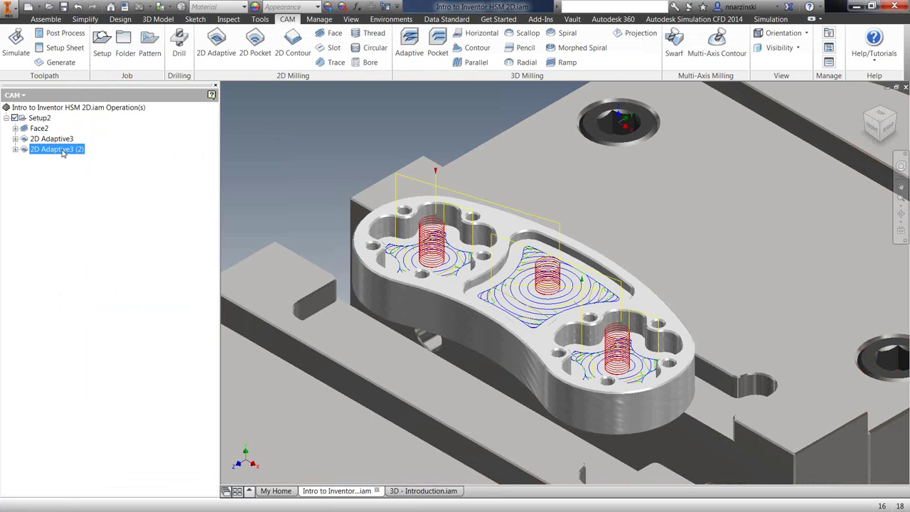
# Edit the duplicated 2D Adaptive operation and replace its pocket selections with the part's outer bottom contour, checking the contour's level from the side.
pyautogui.rightClick(62, 153)
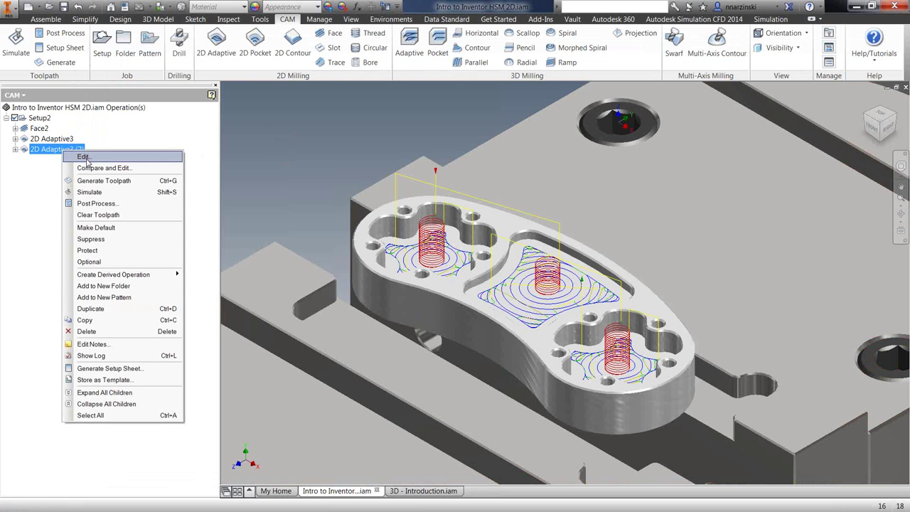
pyautogui.click(84, 157)
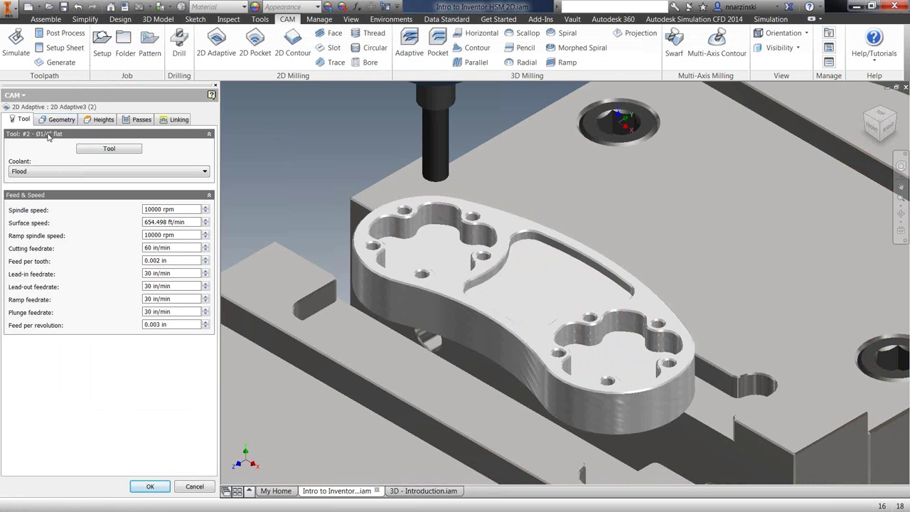
pyautogui.click(62, 119)
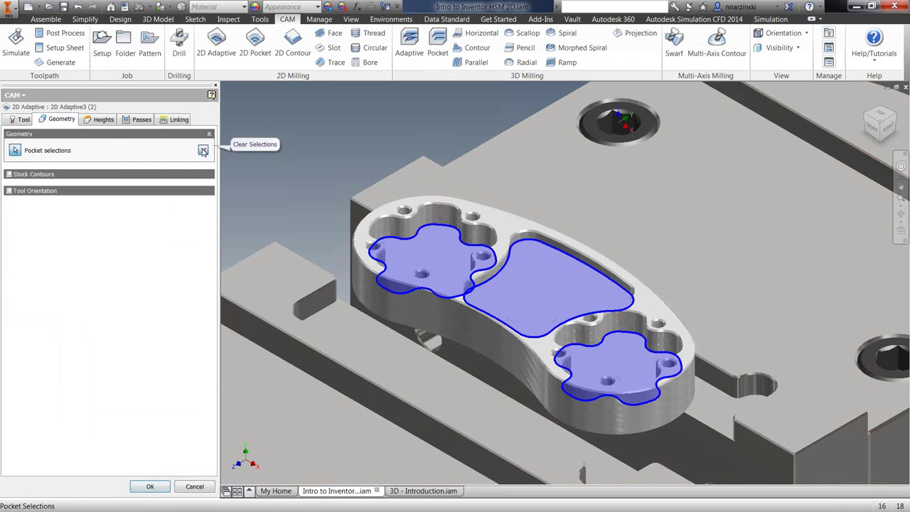
pyautogui.click(203, 151)
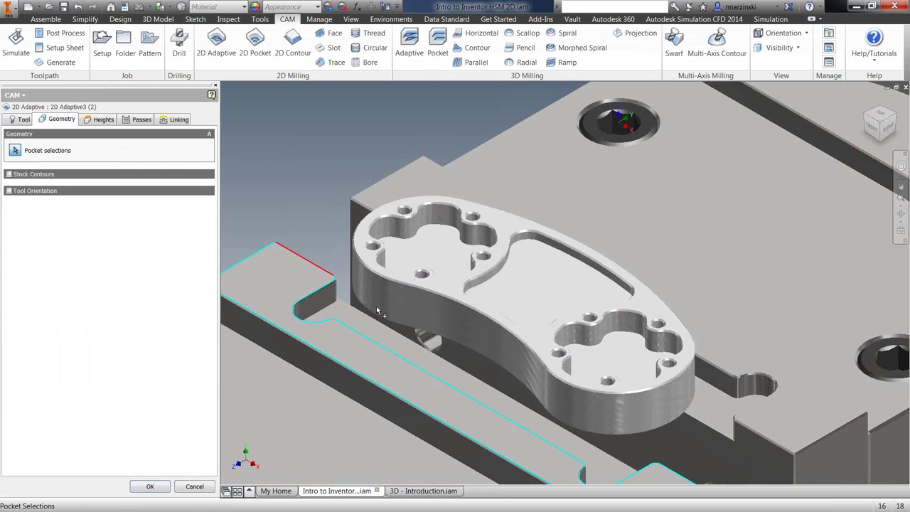
pyautogui.click(408, 329)
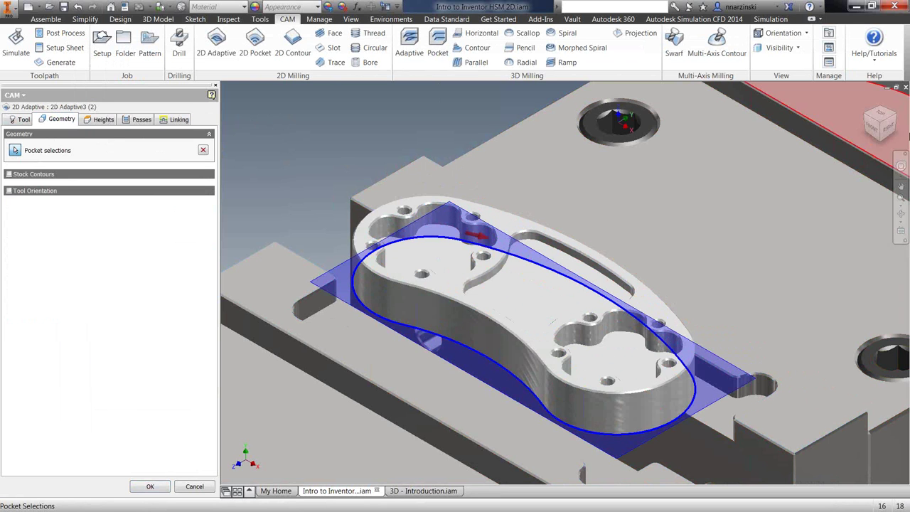
pyautogui.click(887, 129)
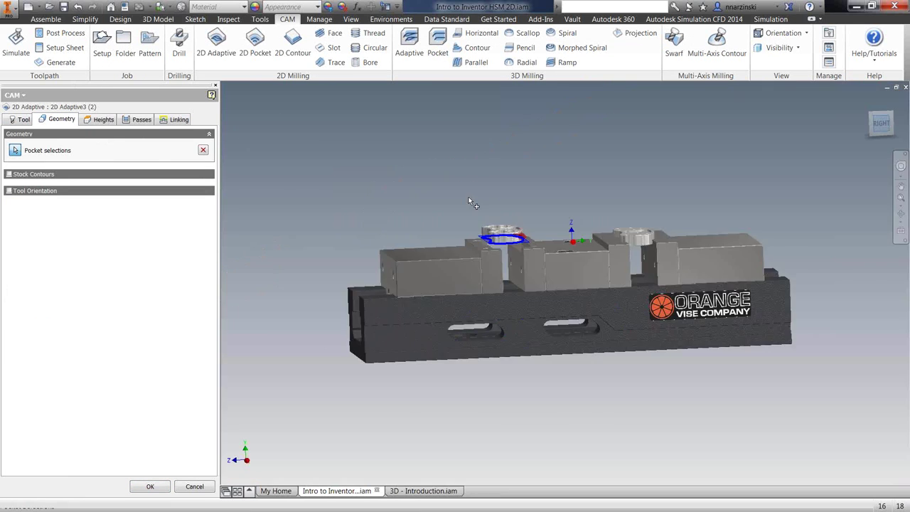
pyautogui.scroll(6, 499, 236)
pyautogui.click(320, 232)
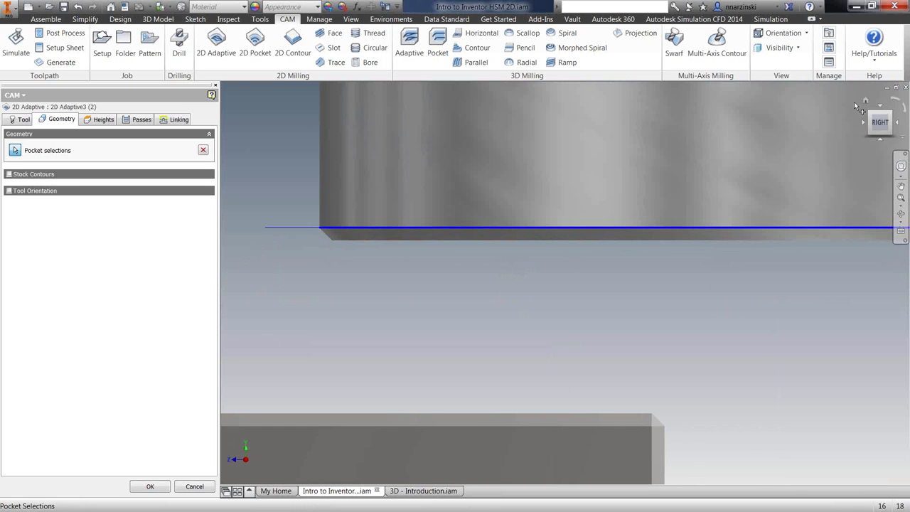
# Set the bottom height reference to Model bottom with an offset of -0.02 in.
pyautogui.click(101, 119)
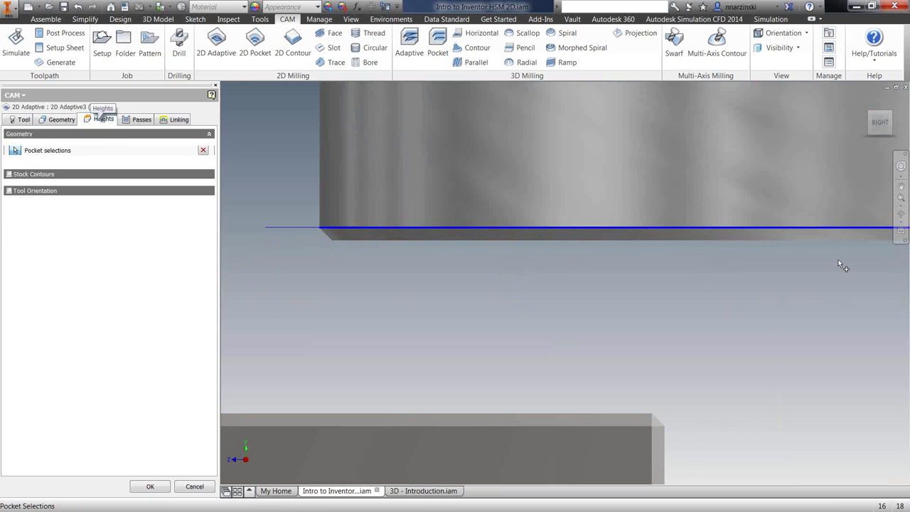
pyautogui.click(874, 125)
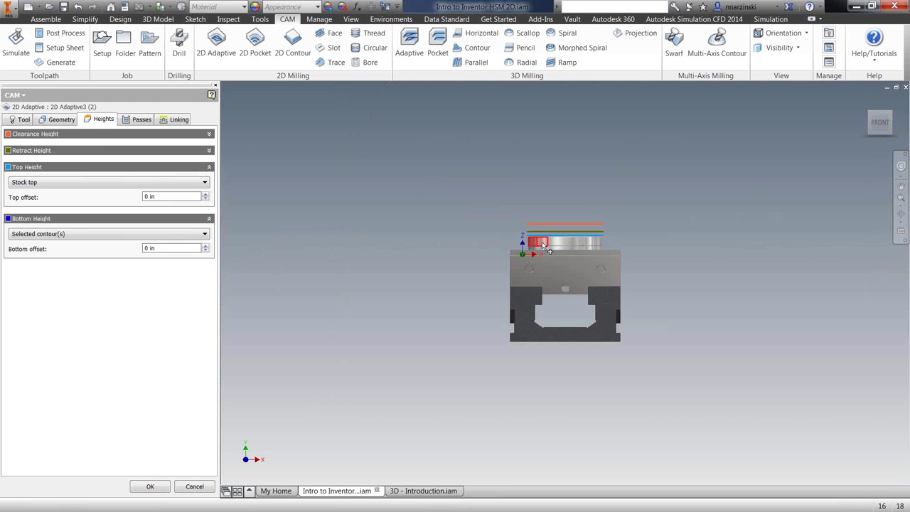
pyautogui.scroll(5, 548, 246)
pyautogui.scroll(3, 595, 225)
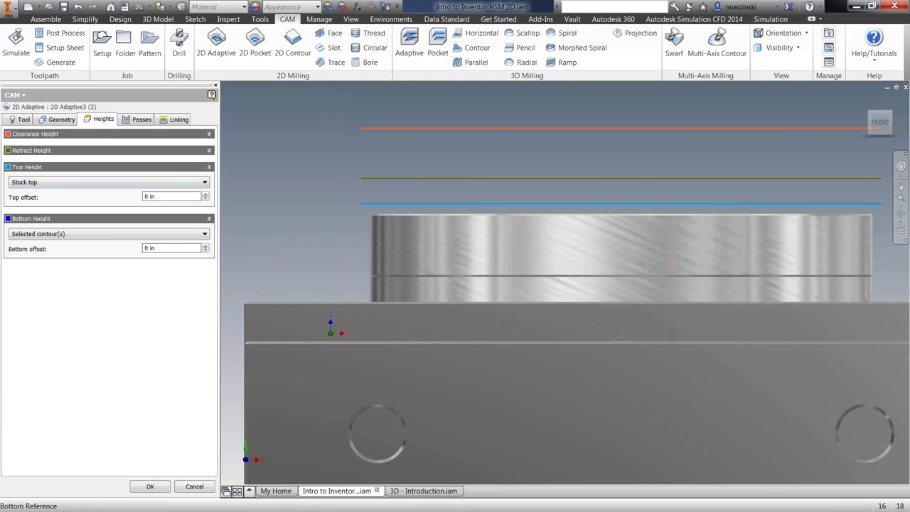
pyautogui.moveTo(889, 126)
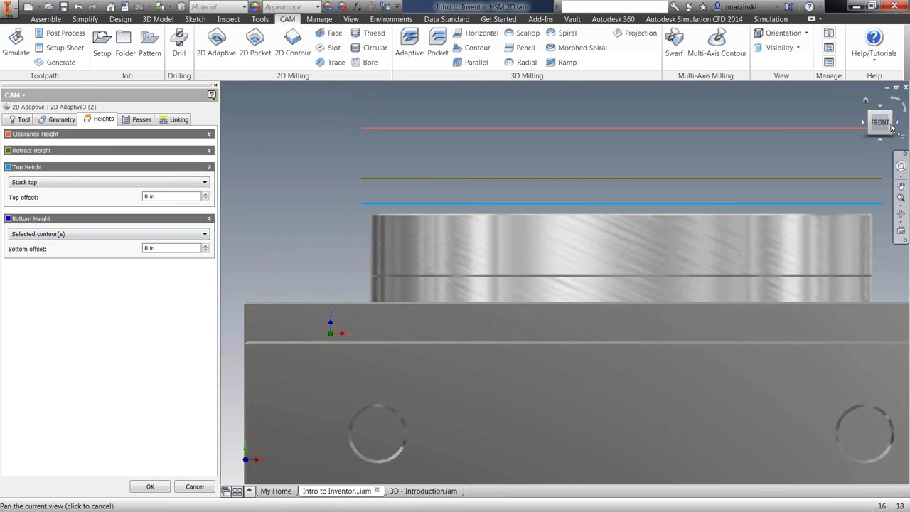
pyautogui.click(889, 125)
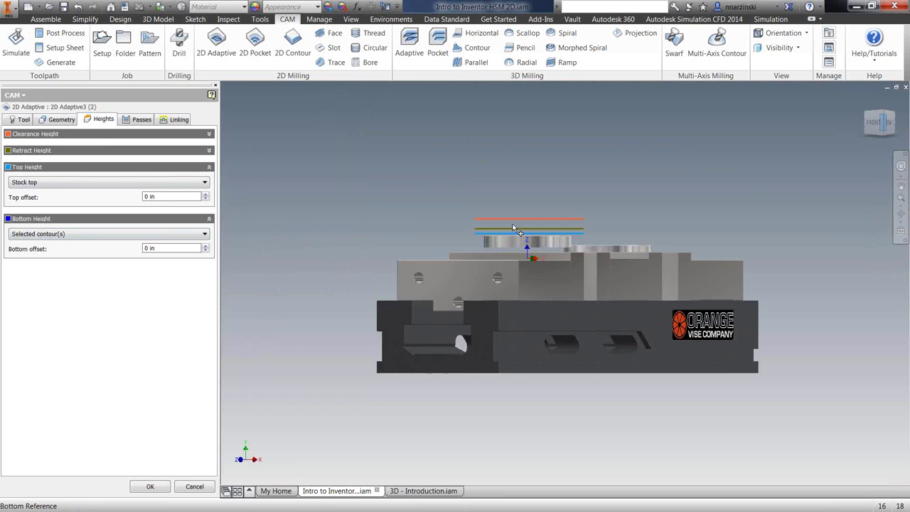
pyautogui.scroll(5, 536, 317)
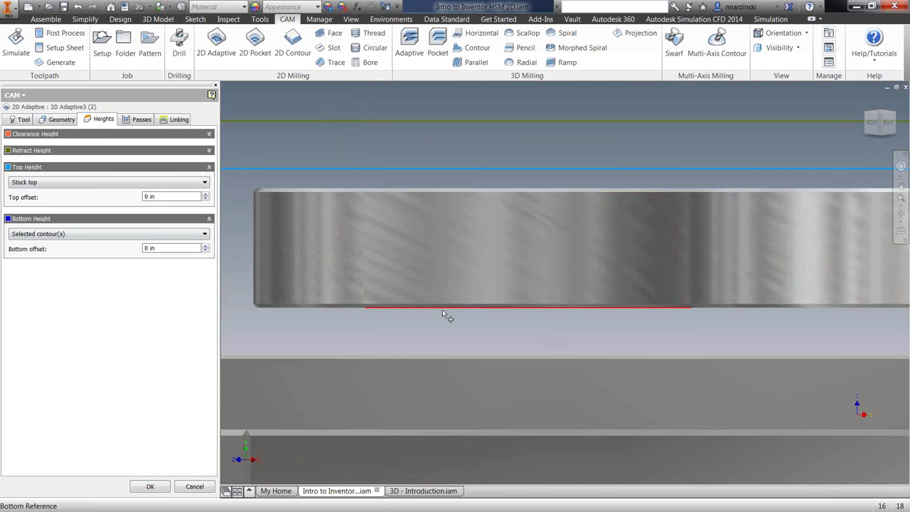
pyautogui.scroll(-2, 442, 311)
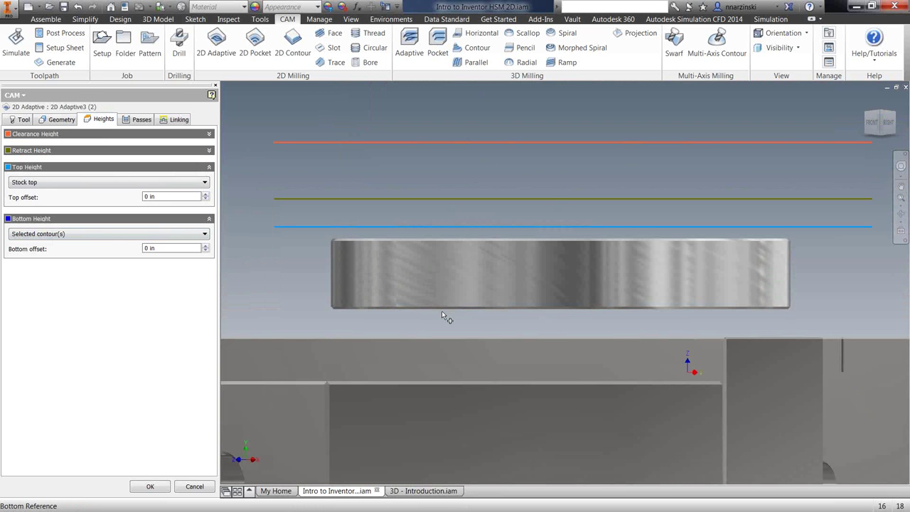
pyautogui.click(101, 235)
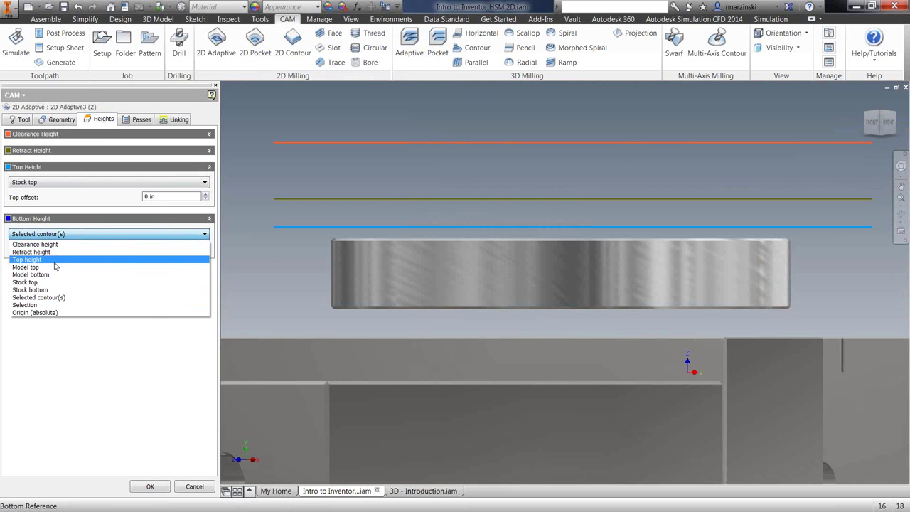
pyautogui.click(51, 274)
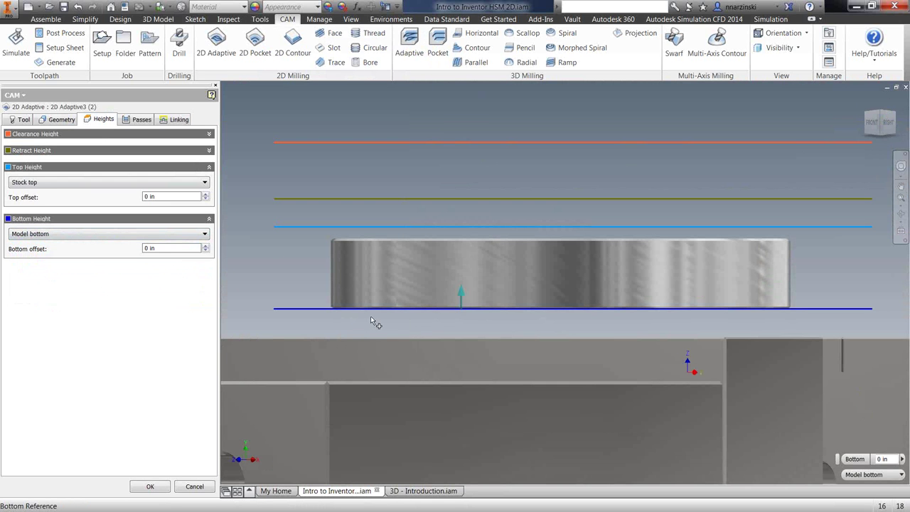
pyautogui.moveTo(315, 315); pyautogui.dragTo(309, 318)
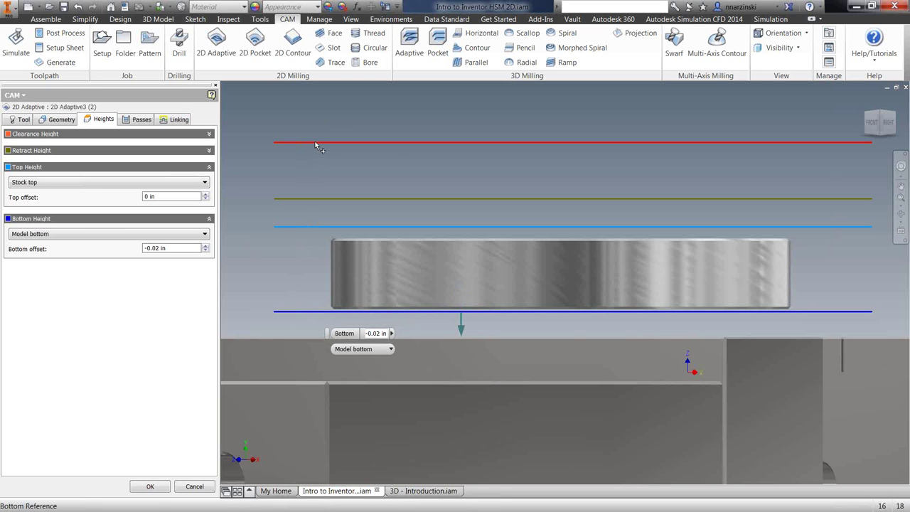
# Raise the clearance height to 0.4175 in above the retract height and accept the 2D Adaptive operation.
pyautogui.moveTo(315, 142); pyautogui.dragTo(316, 140)
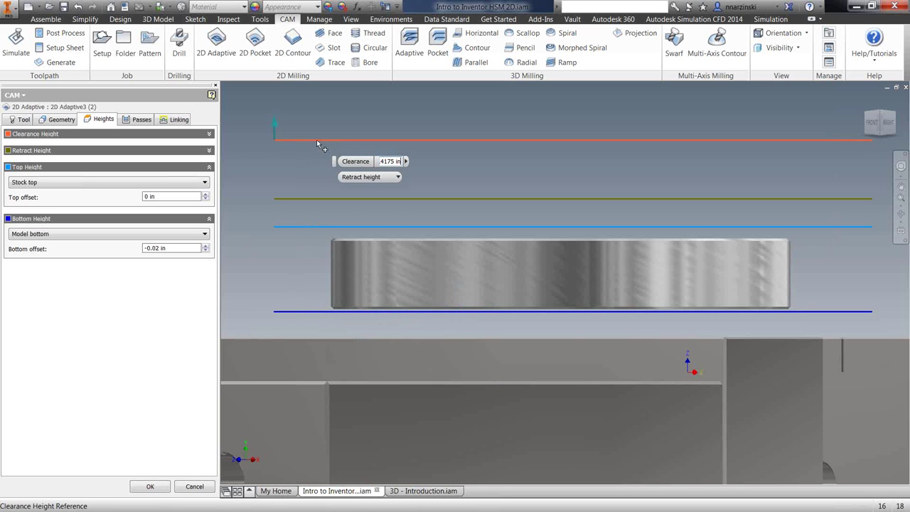
pyautogui.click(386, 162)
pyautogui.click(880, 117)
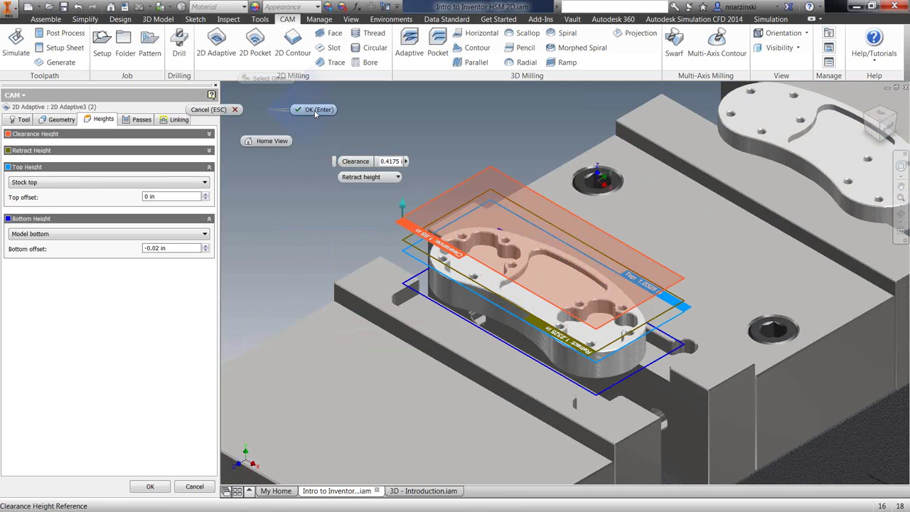
pyautogui.click(315, 110)
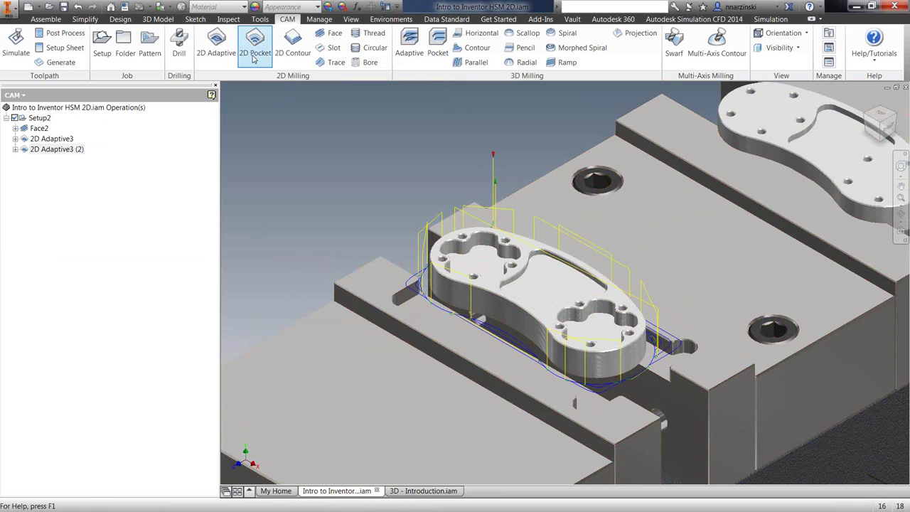
# Create a derived 2D Pocket operation from the original 2D Adaptive operation and check its inherited pocket selections.
pyautogui.click(48, 139)
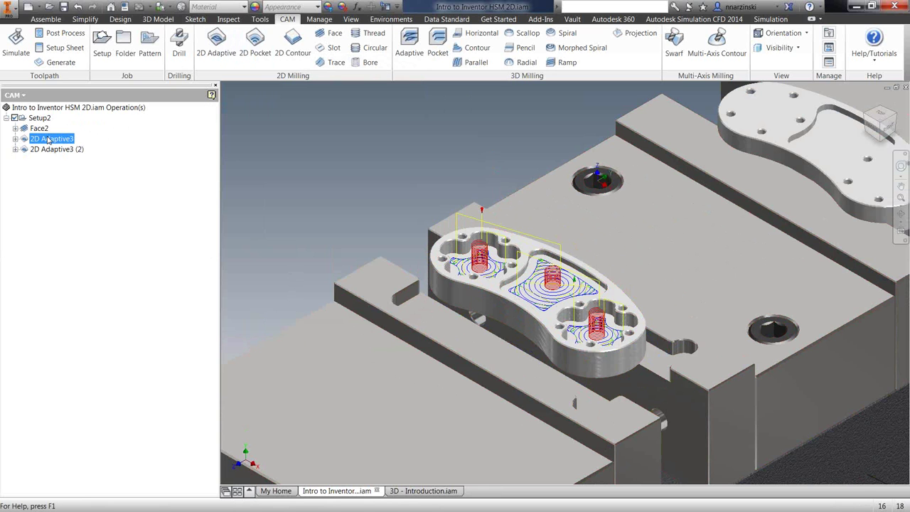
pyautogui.rightClick(49, 139)
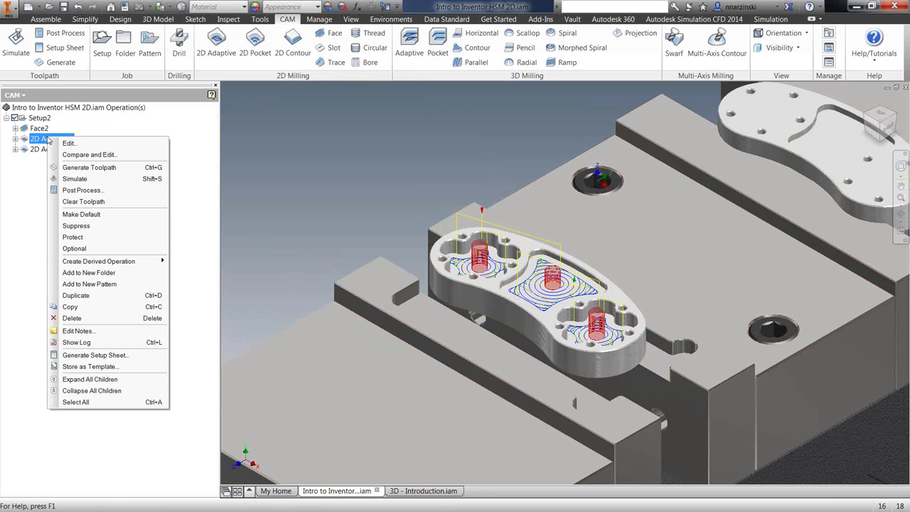
pyautogui.moveTo(107, 267)
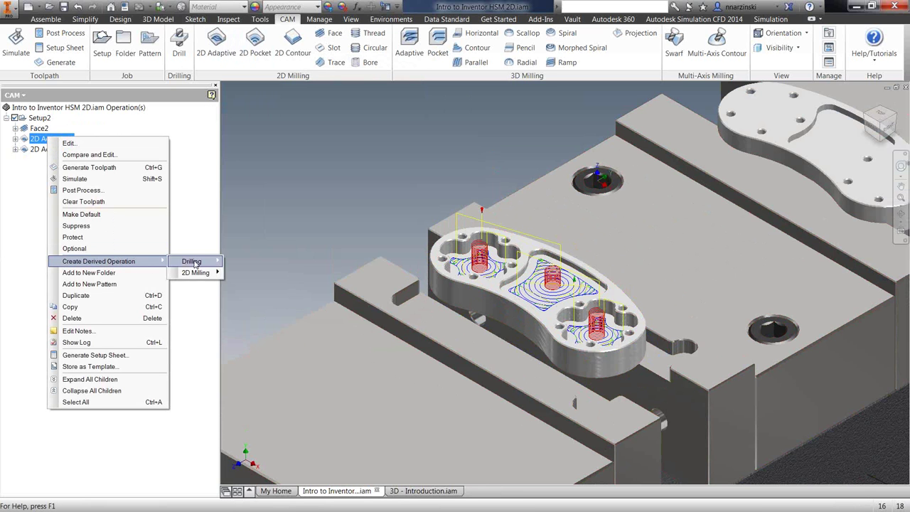
pyautogui.moveTo(196, 277)
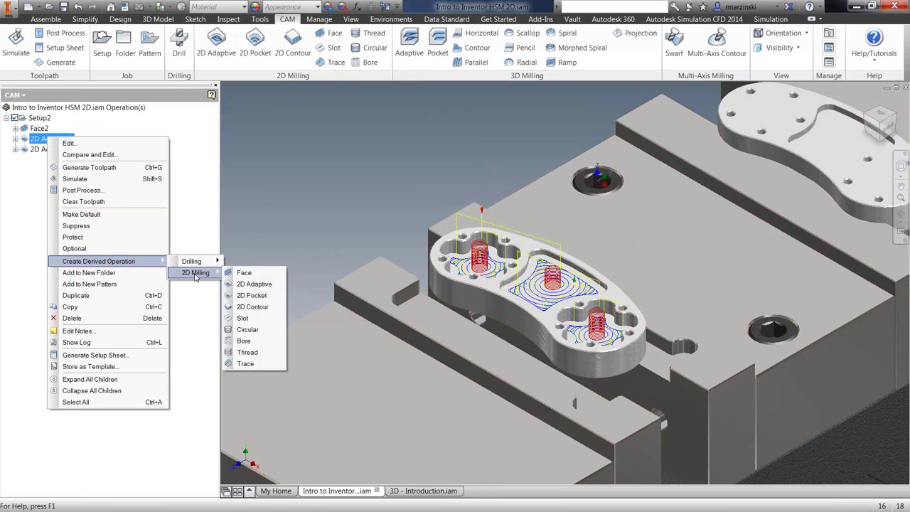
pyautogui.click(245, 295)
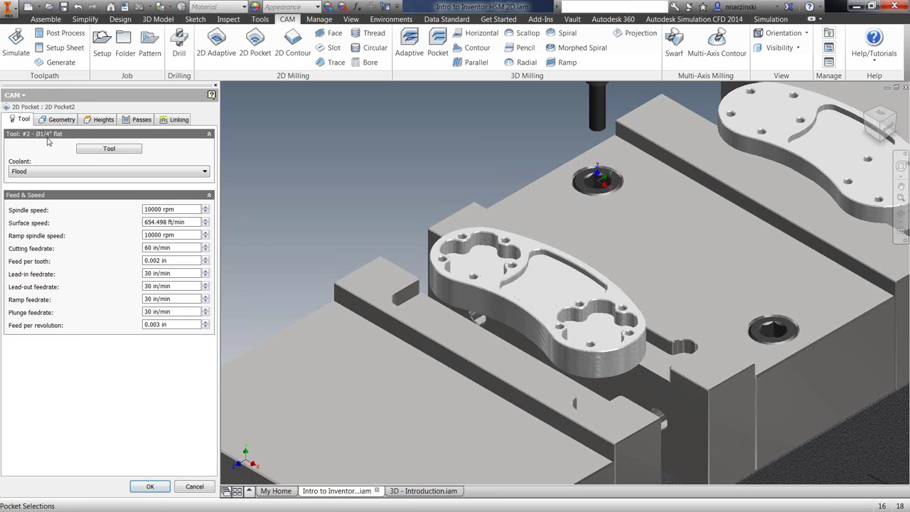
pyautogui.click(53, 120)
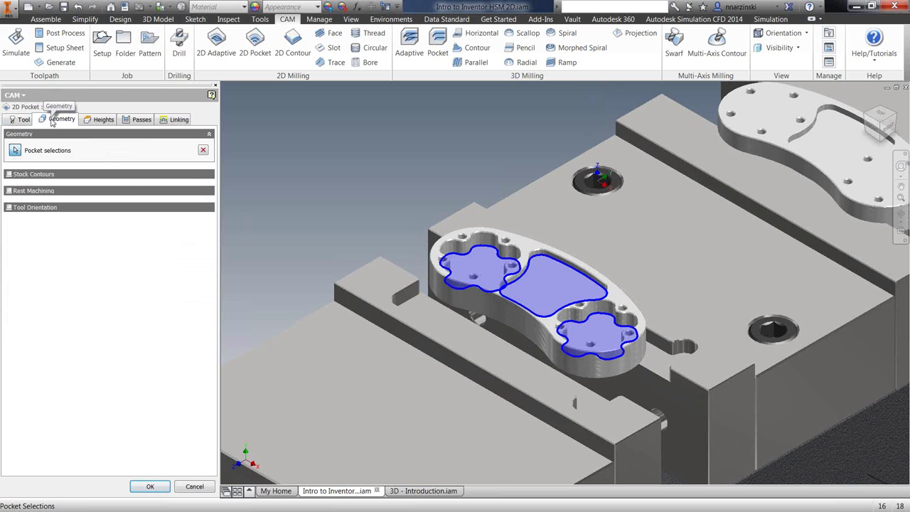
# Turn off Stock to Leave and enable Finishing passes for the 2D Pocket operation.
pyautogui.click(135, 121)
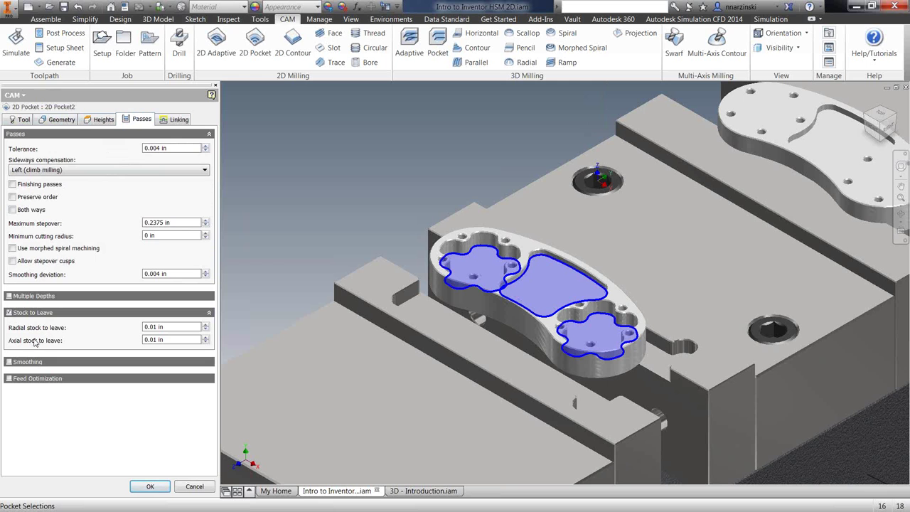
pyautogui.click(9, 313)
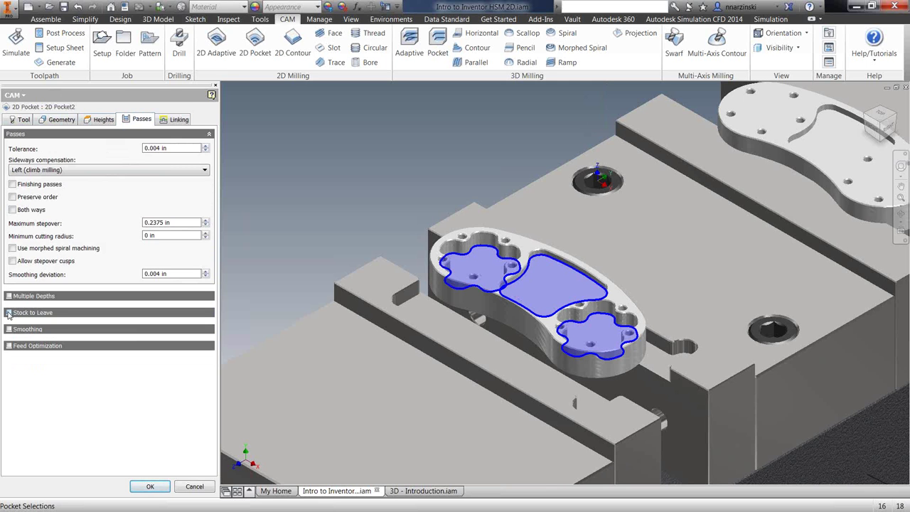
pyautogui.click(12, 185)
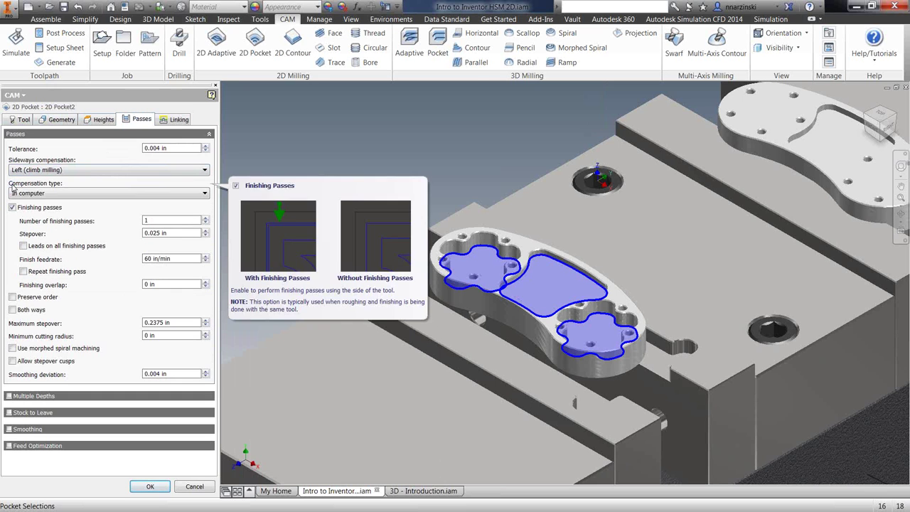
# Set the 2D Pocket's compensation type to In control.
pyautogui.click(50, 193)
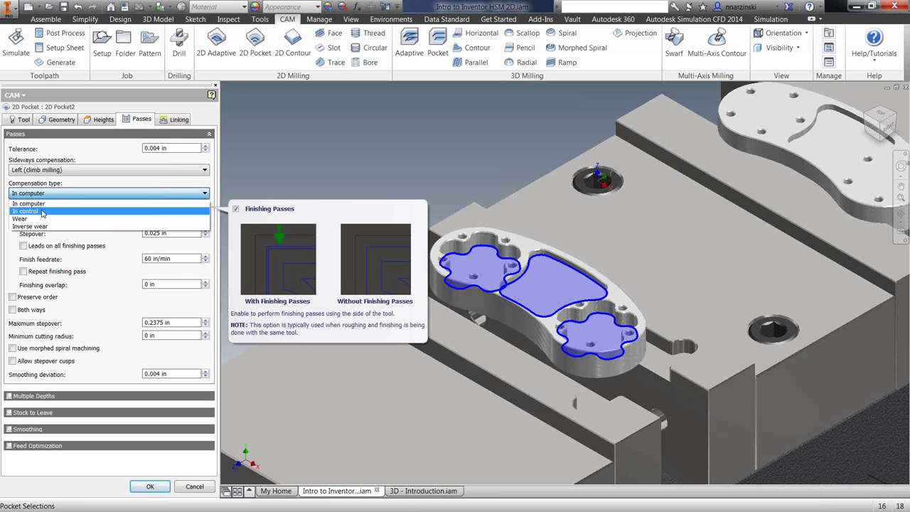
pyautogui.click(42, 211)
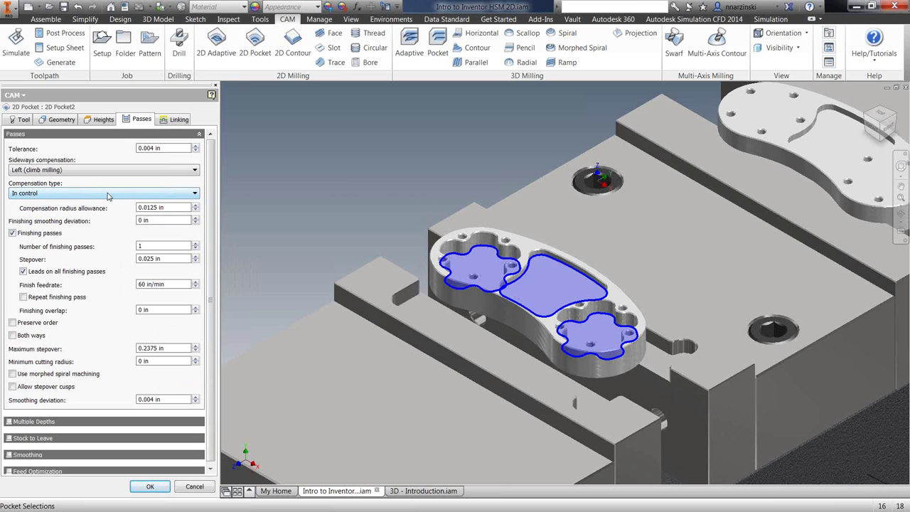
pyautogui.moveTo(108, 196)
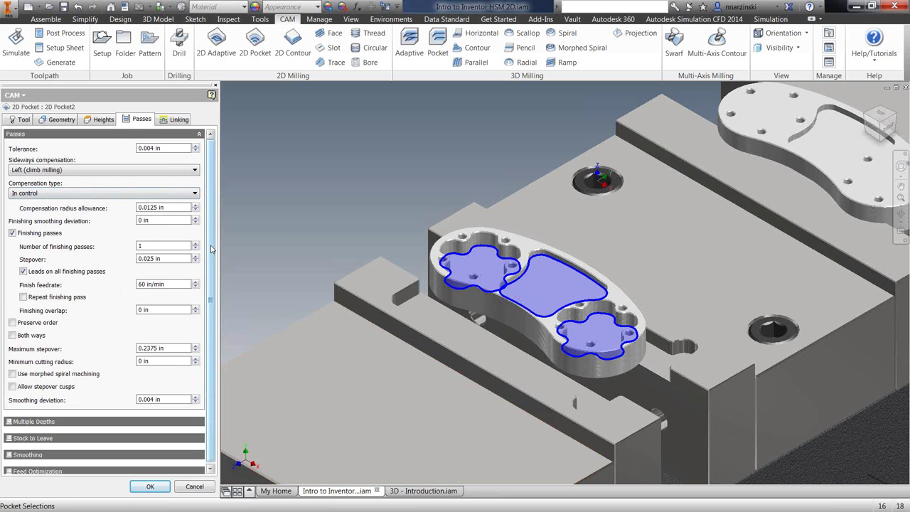
# Set the 2D Pocket operation's ramp type to Plunge and accept the operation to generate its toolpath.
pyautogui.click(179, 119)
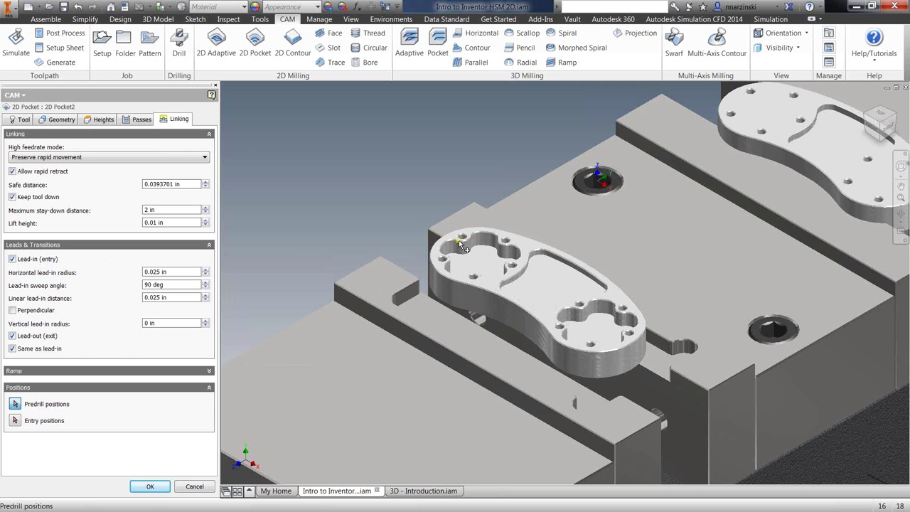
pyautogui.click(209, 372)
pyautogui.scroll(-3, 211, 384)
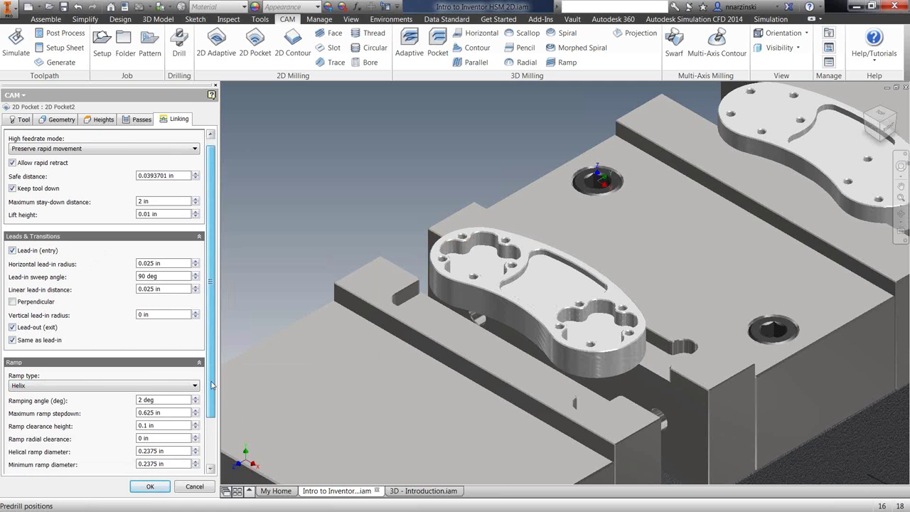
pyautogui.scroll(-3, 212, 384)
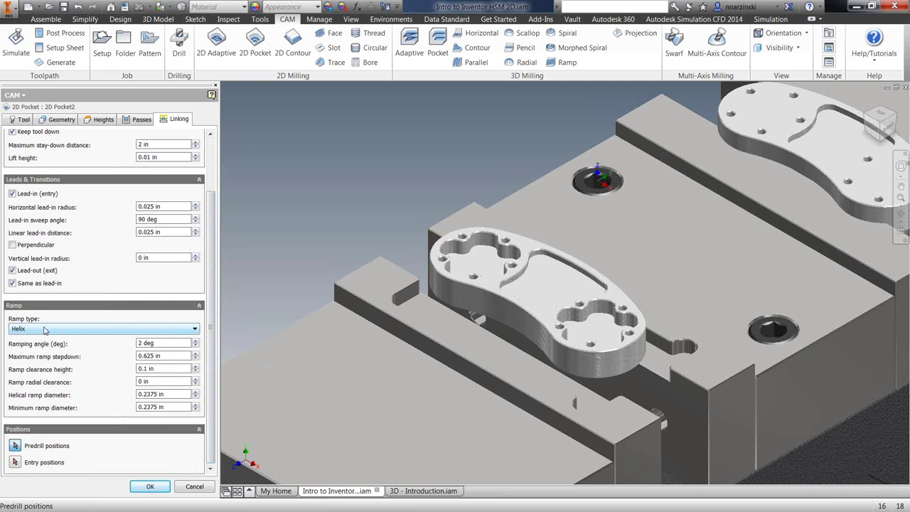
pyautogui.moveTo(25, 332)
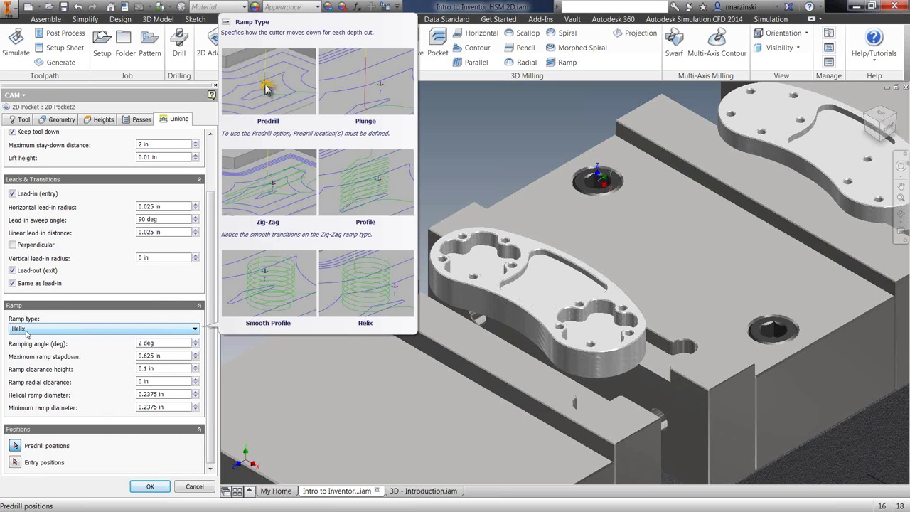
pyautogui.click(26, 330)
pyautogui.click(28, 356)
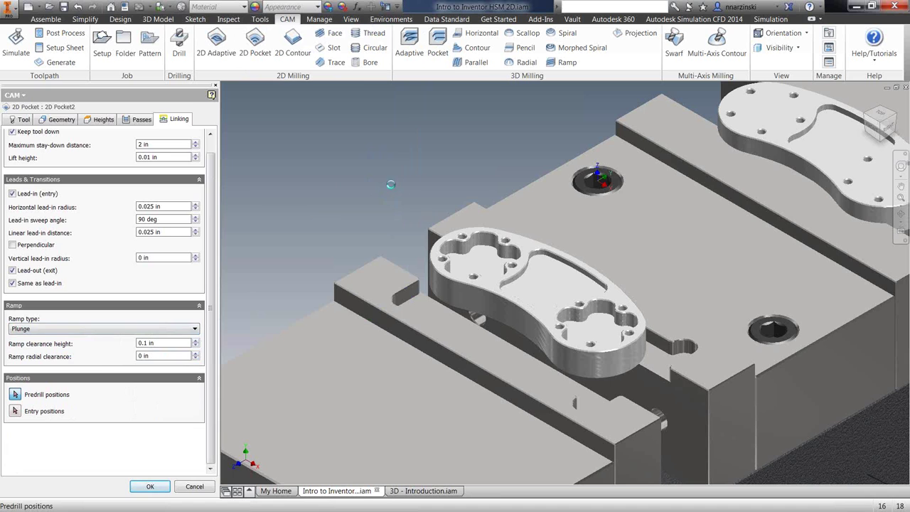
pyautogui.press('Return')
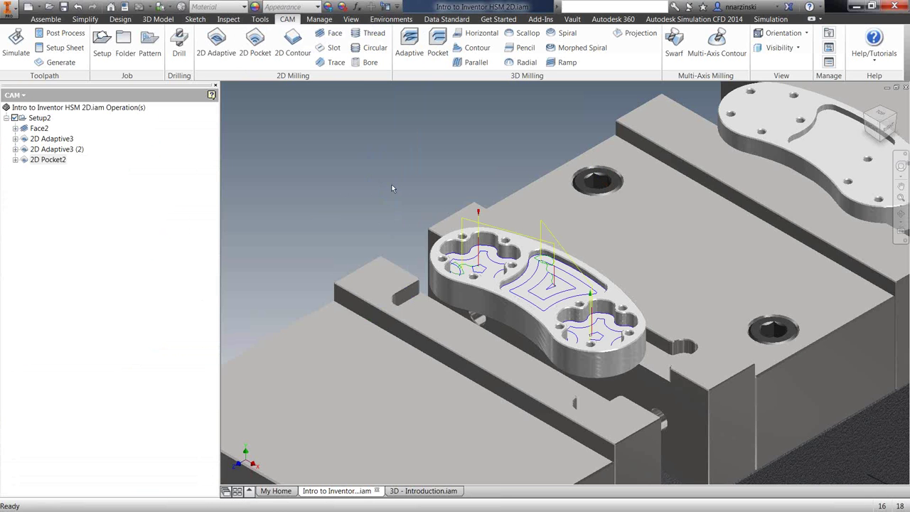
# Examine the 2D Pocket toolpath up close, especially the lead-in and lead-out moves in the middle pocket.
pyautogui.scroll(3, 565, 252)
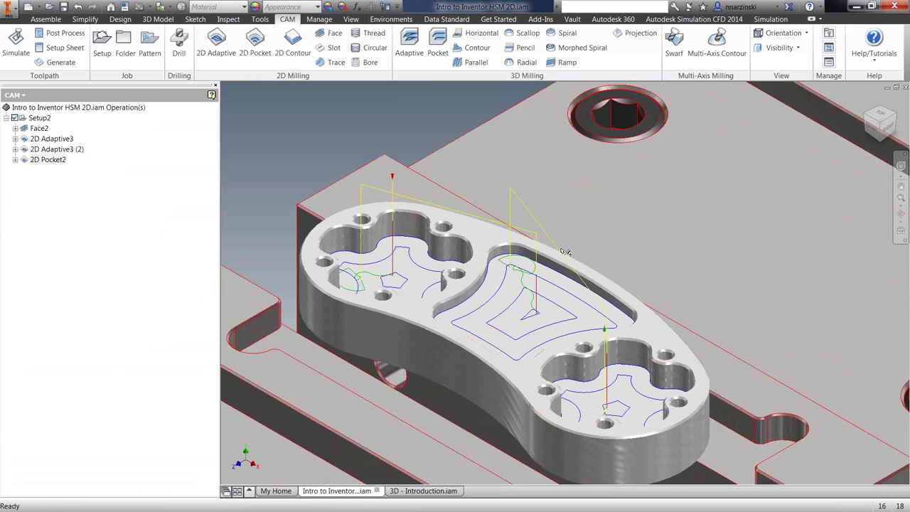
pyautogui.scroll(5, 565, 252)
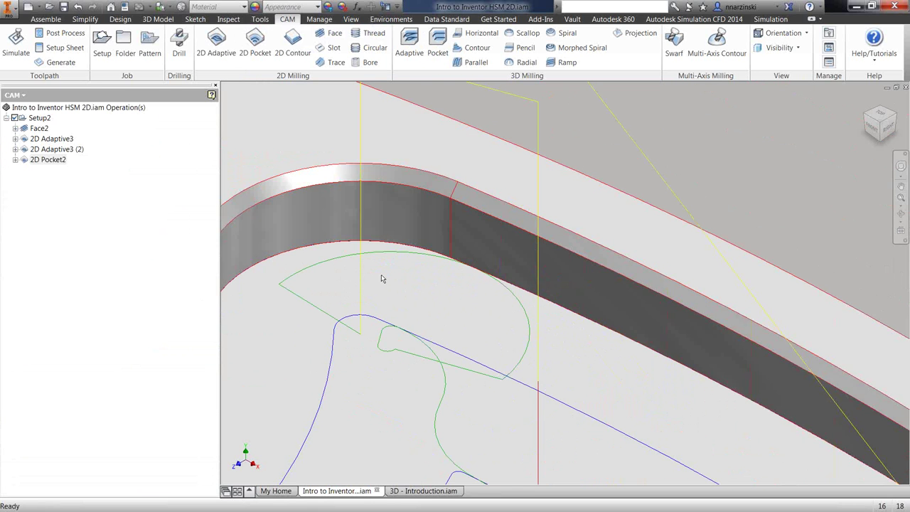
pyautogui.scroll(-1, 471, 273)
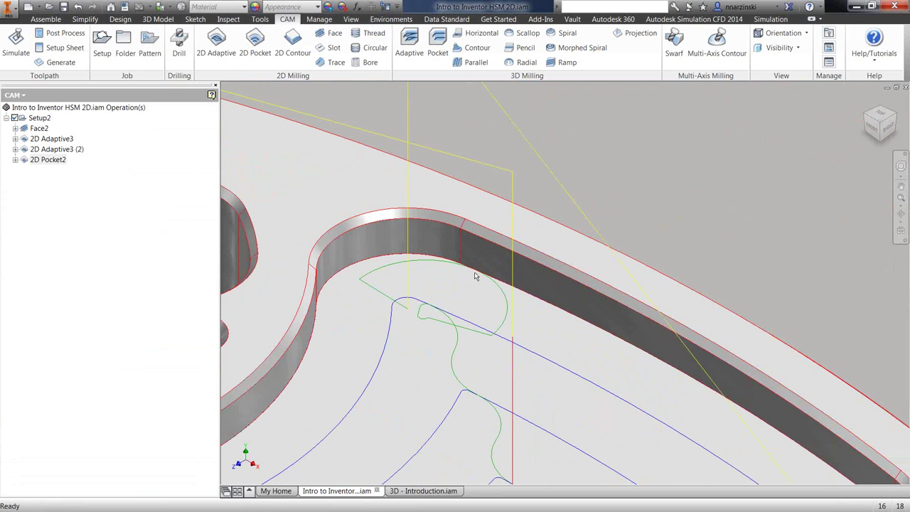
pyautogui.scroll(-6, 475, 274)
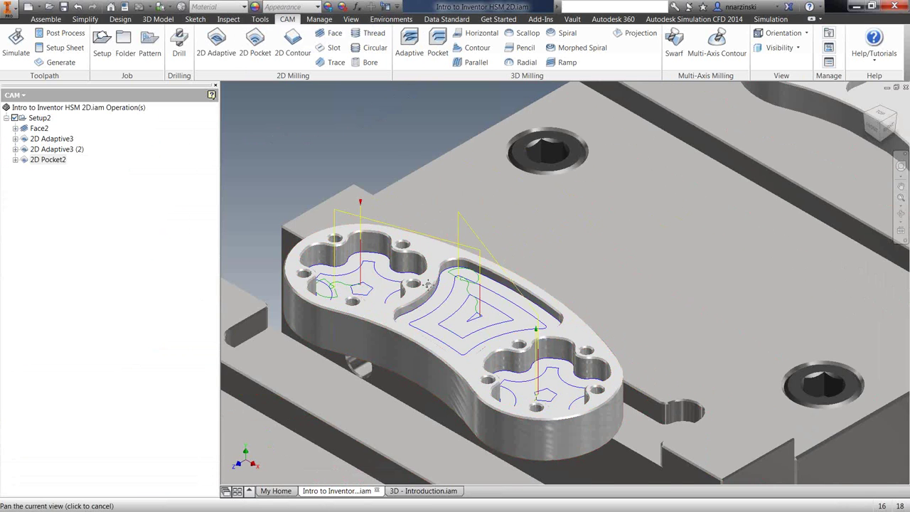
pyautogui.moveTo(443, 265); pyautogui.dragTo(456, 244, button='middle')
pyautogui.scroll(-3, 456, 244)
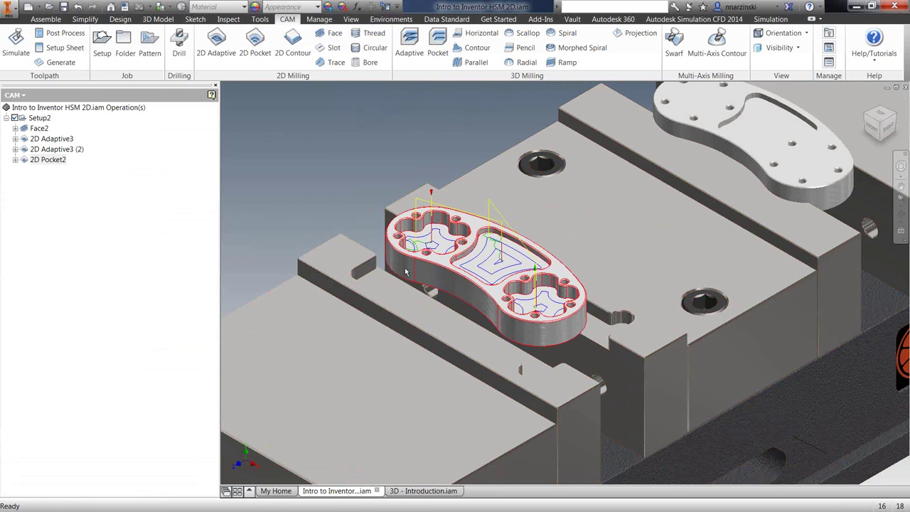
# Create a derived 2D Contour operation from the second 2D Adaptive operation and check its inherited heights from the side.
pyautogui.click(61, 150)
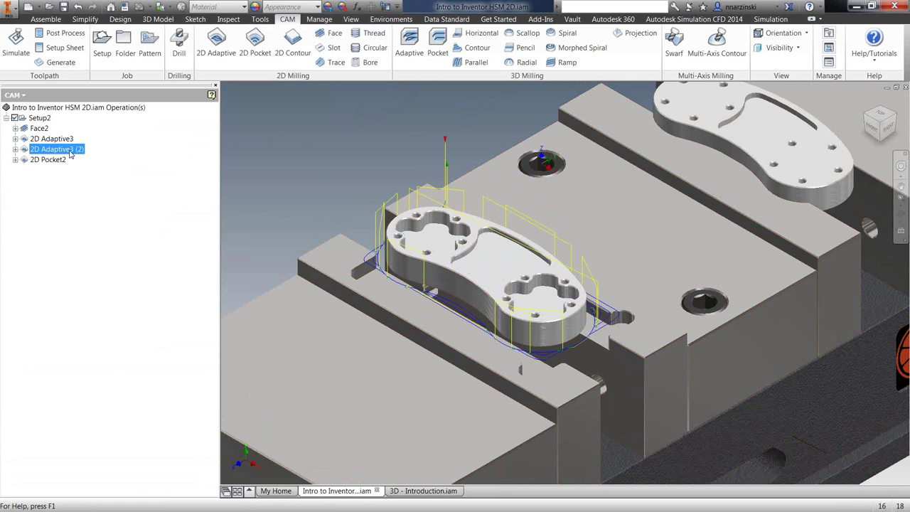
pyautogui.rightClick(71, 153)
pyautogui.moveTo(135, 276)
pyautogui.moveTo(226, 287)
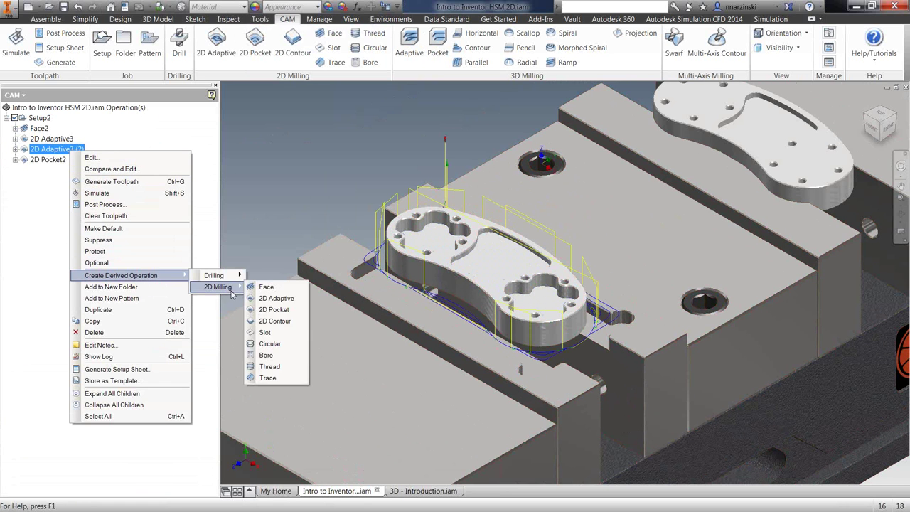
pyautogui.click(275, 320)
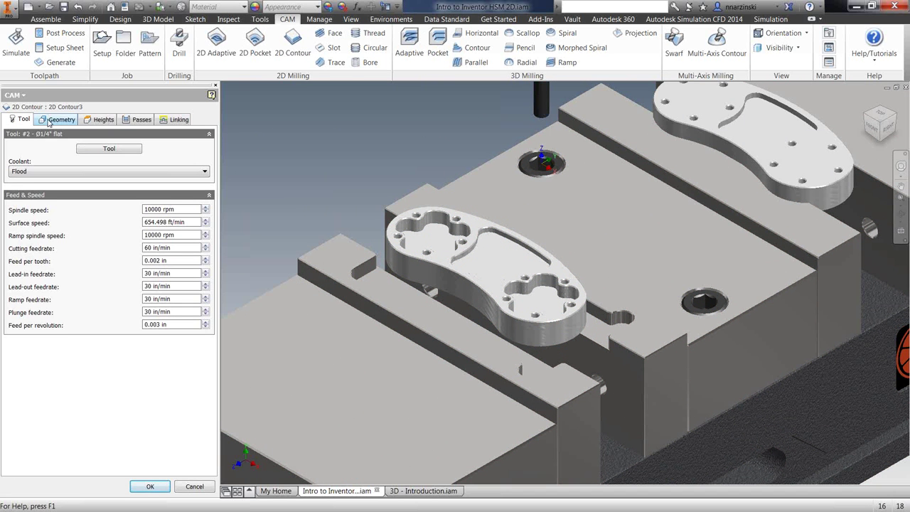
pyautogui.click(52, 121)
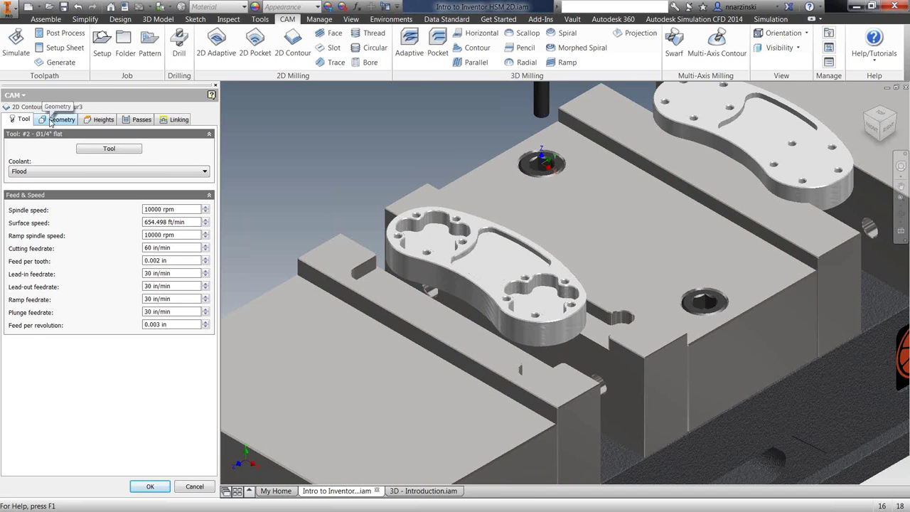
pyautogui.click(99, 119)
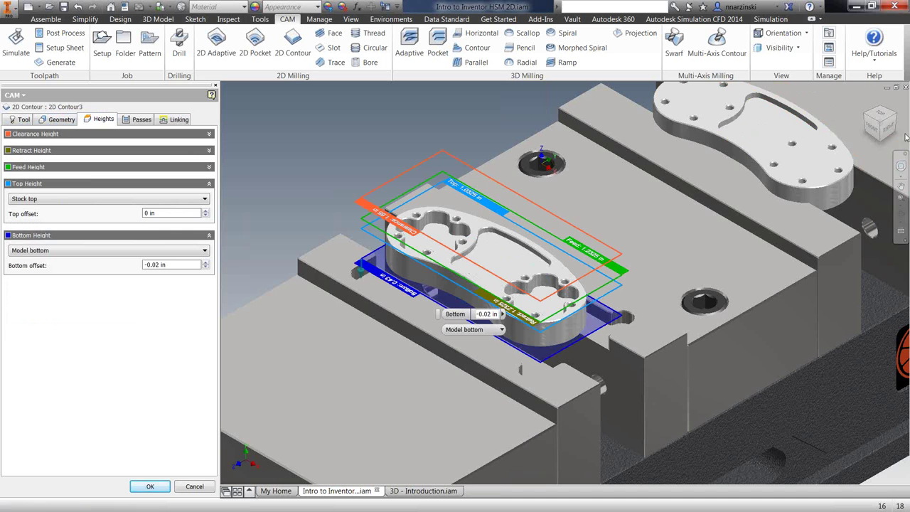
pyautogui.click(869, 132)
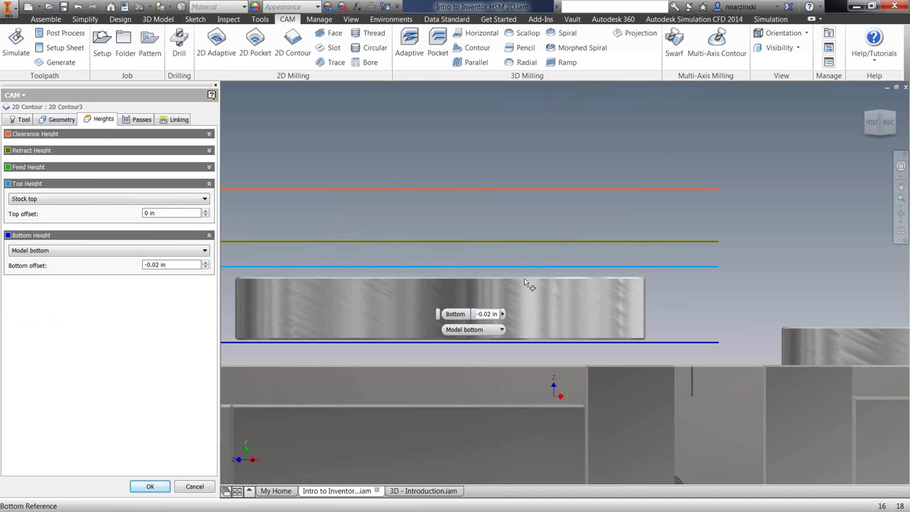
pyautogui.click(862, 113)
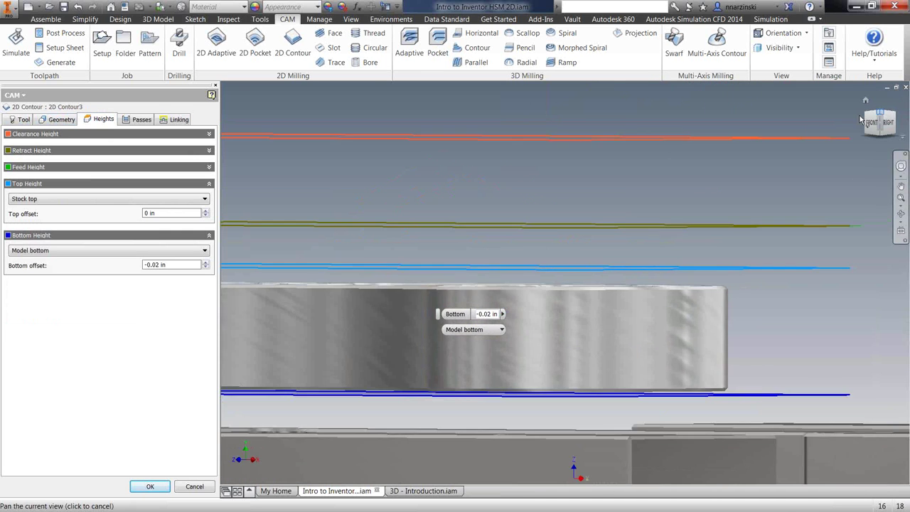
# Set the 2D Contour operation's compensation type to In control.
pyautogui.click(140, 121)
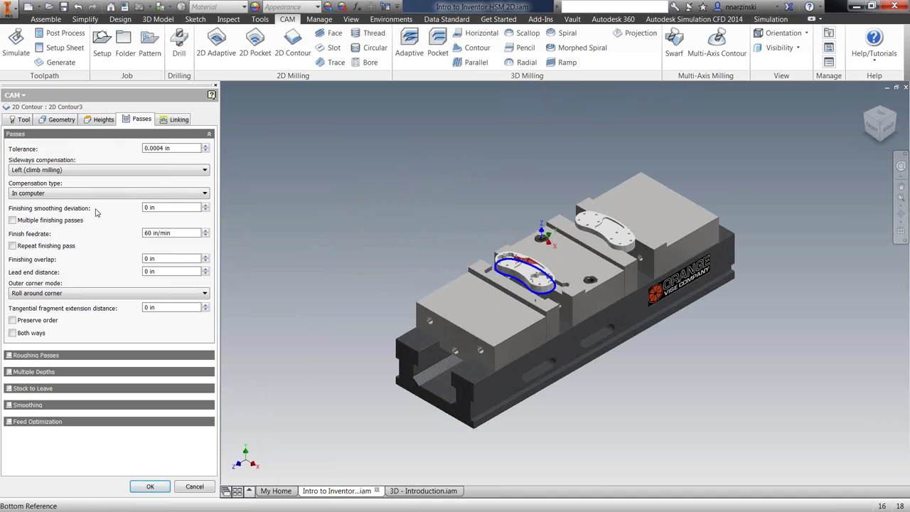
pyautogui.click(31, 194)
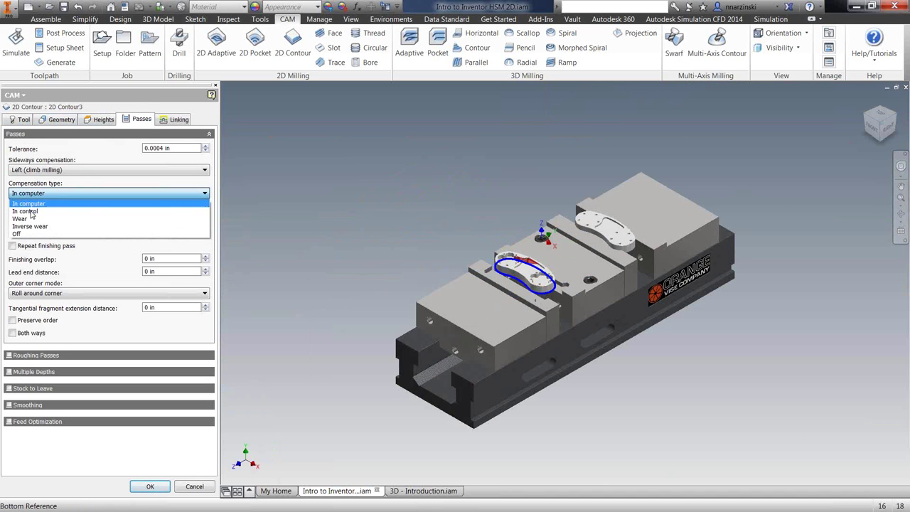
pyautogui.click(29, 211)
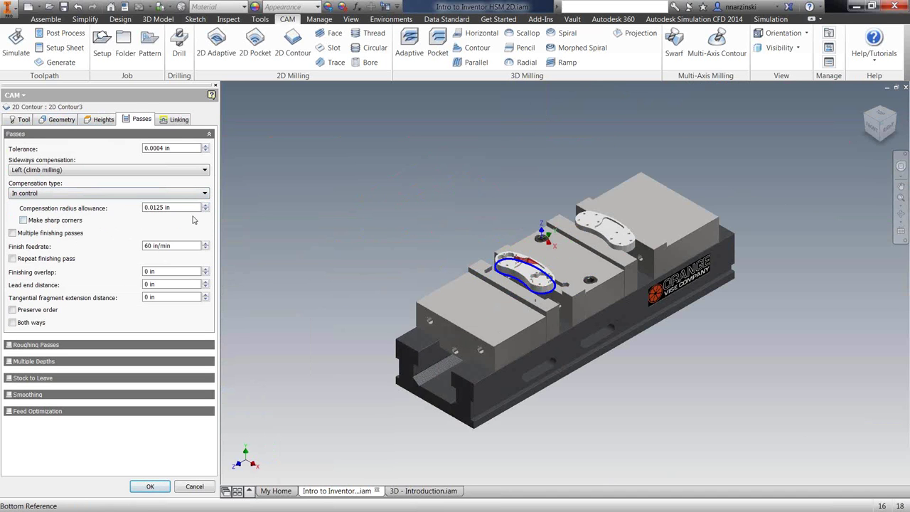
# Turn on Ramp for the 2D Contour operation and generate its toolpath around the part's outer profile.
pyautogui.click(175, 121)
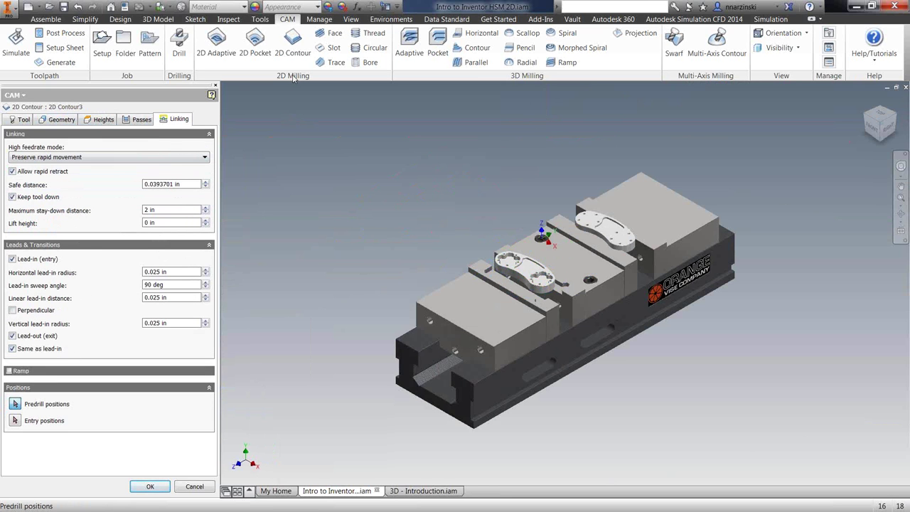
pyautogui.click(10, 371)
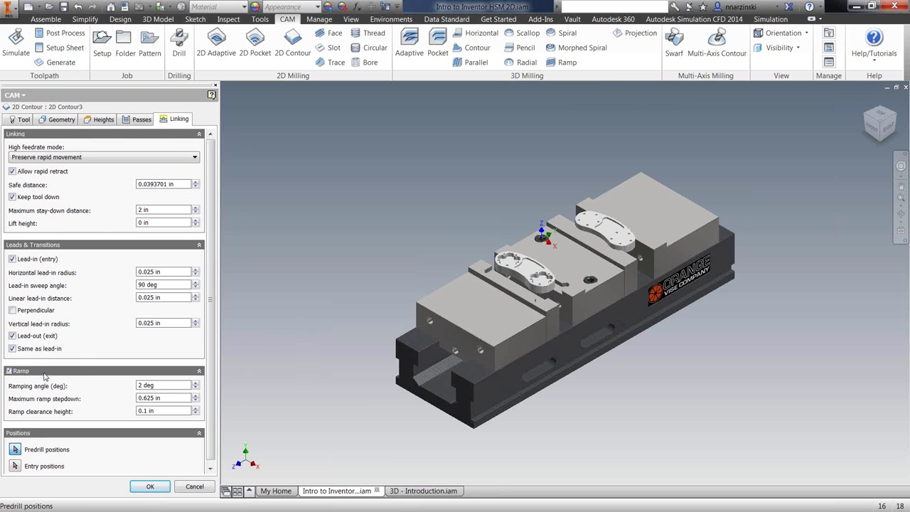
pyautogui.moveTo(318, 211); pyautogui.dragTo(341, 211, button='right')
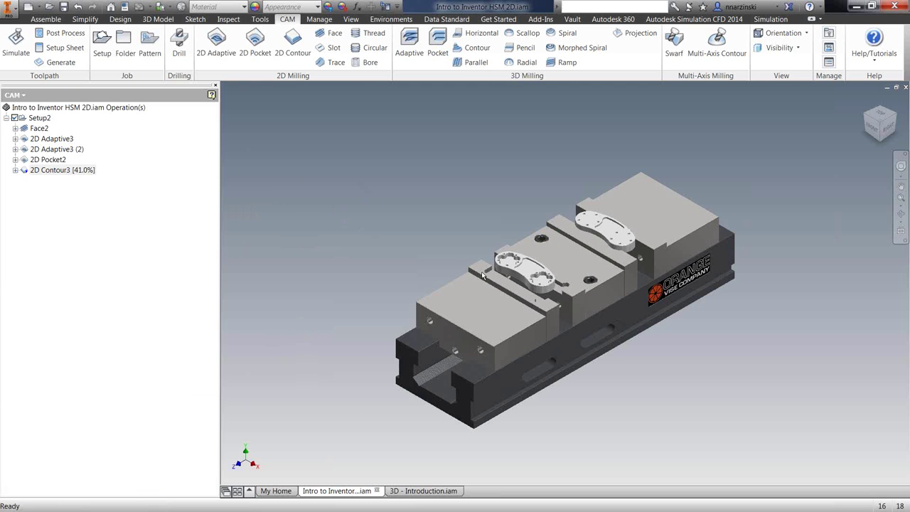
pyautogui.scroll(5, 470, 213)
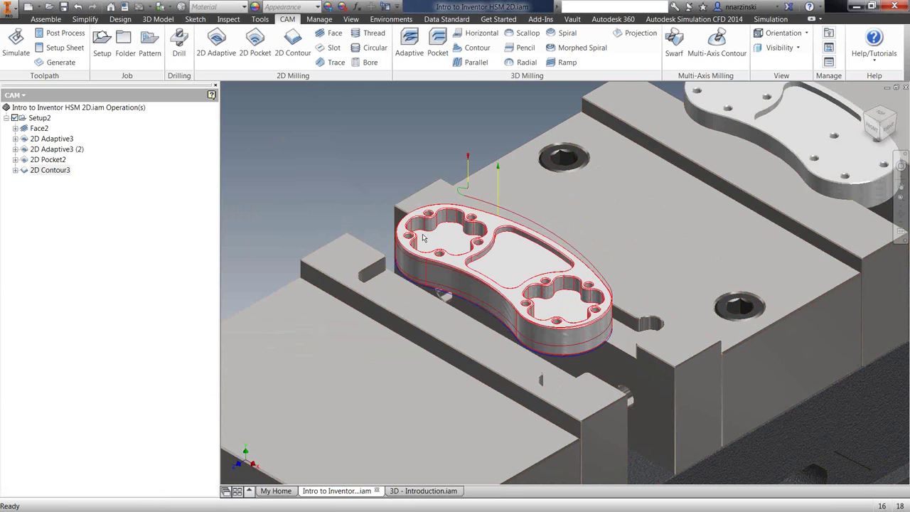
pyautogui.scroll(3, 427, 214)
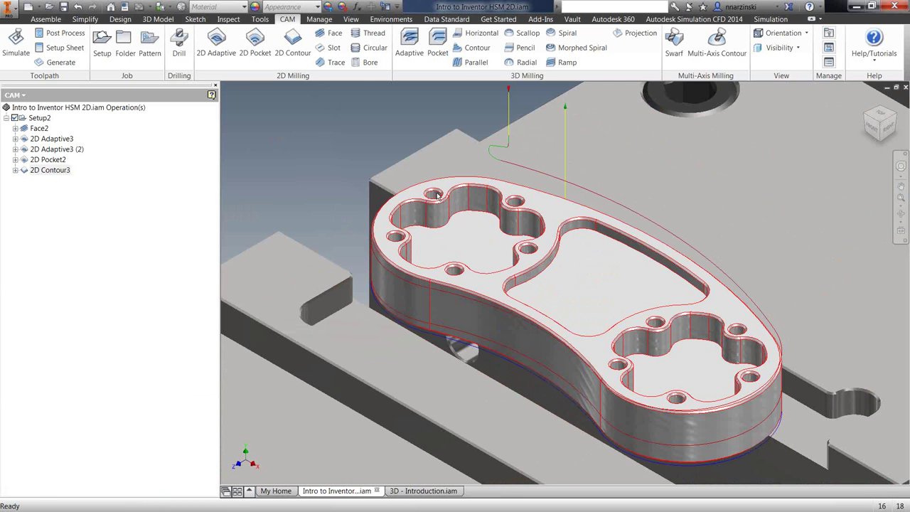
pyautogui.scroll(-5, 432, 196)
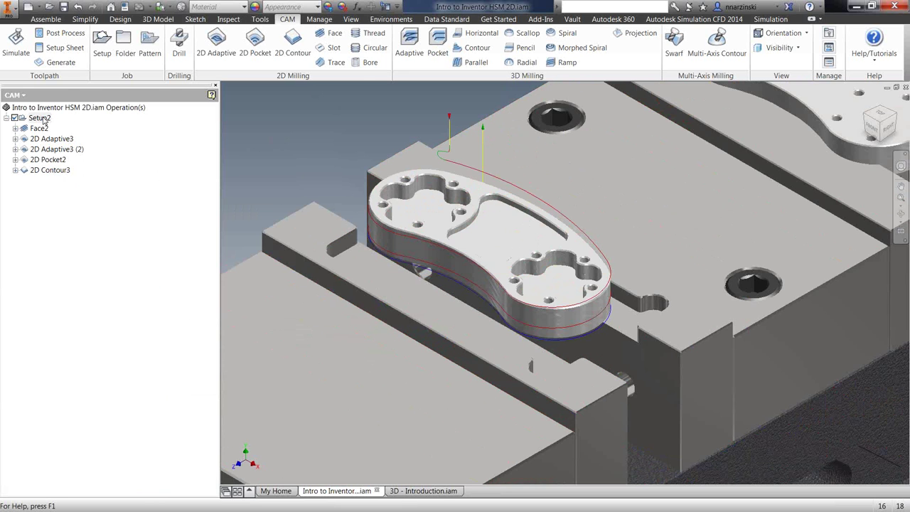
# Simulate all operations of Setup2 and start the playback.
pyautogui.click(41, 118)
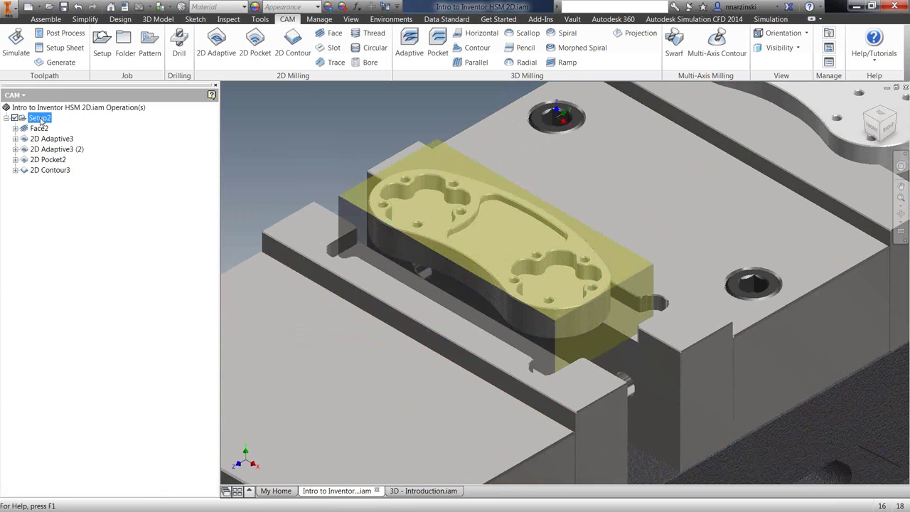
pyautogui.click(15, 44)
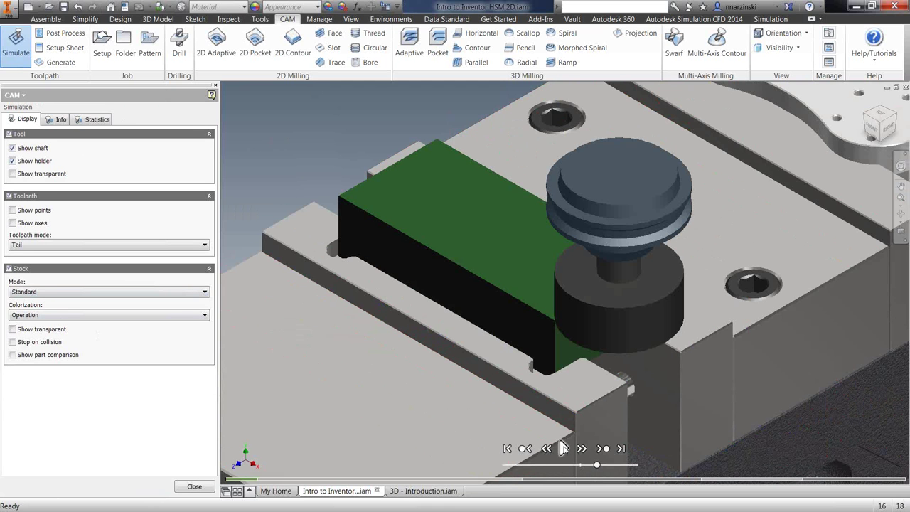
pyautogui.click(563, 448)
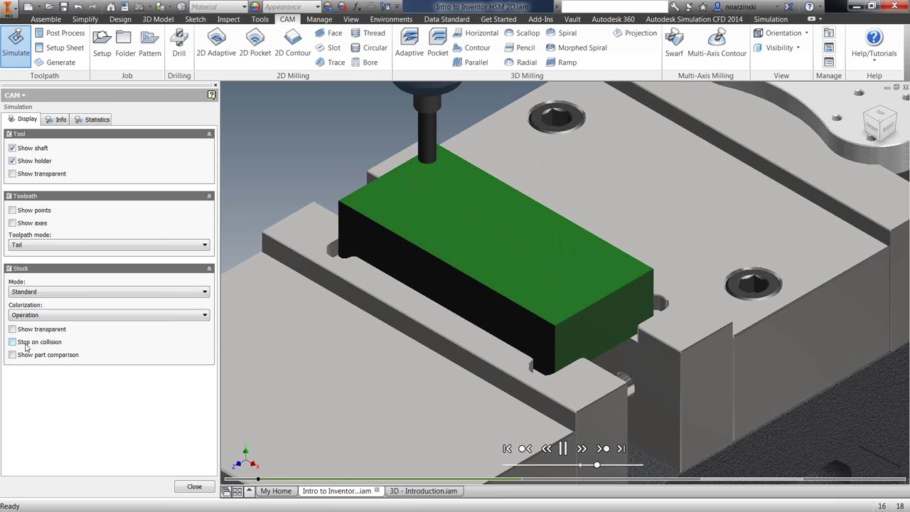
# Check the simulation's operation details, detected collisions and total machining time, and return to the simulation display options.
pyautogui.click(57, 118)
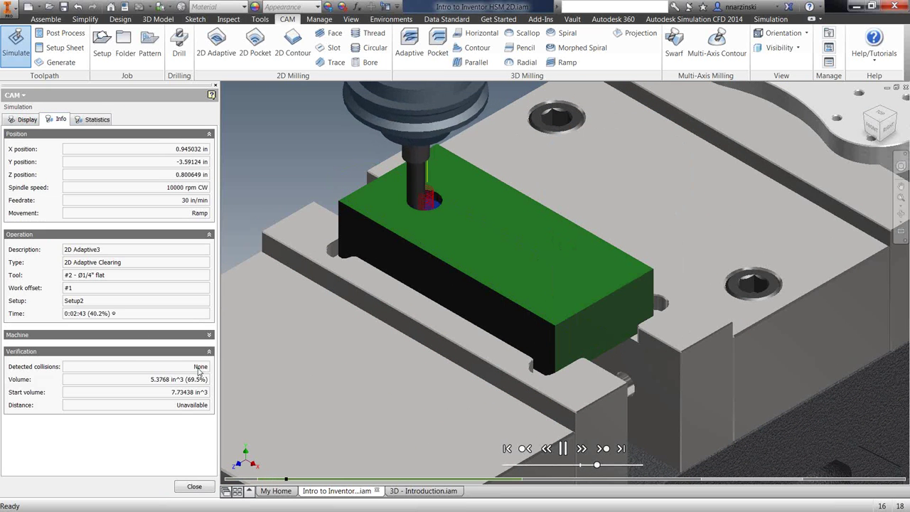
pyautogui.moveTo(199, 371)
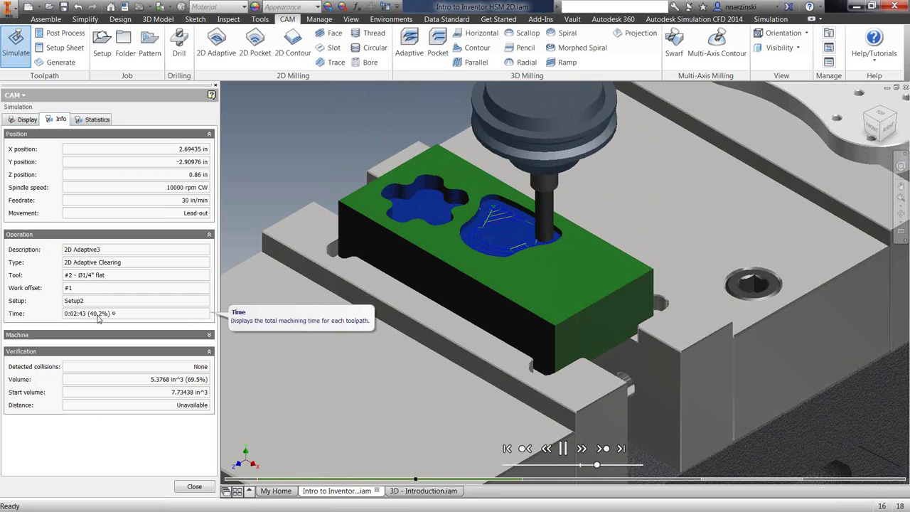
pyautogui.click(98, 120)
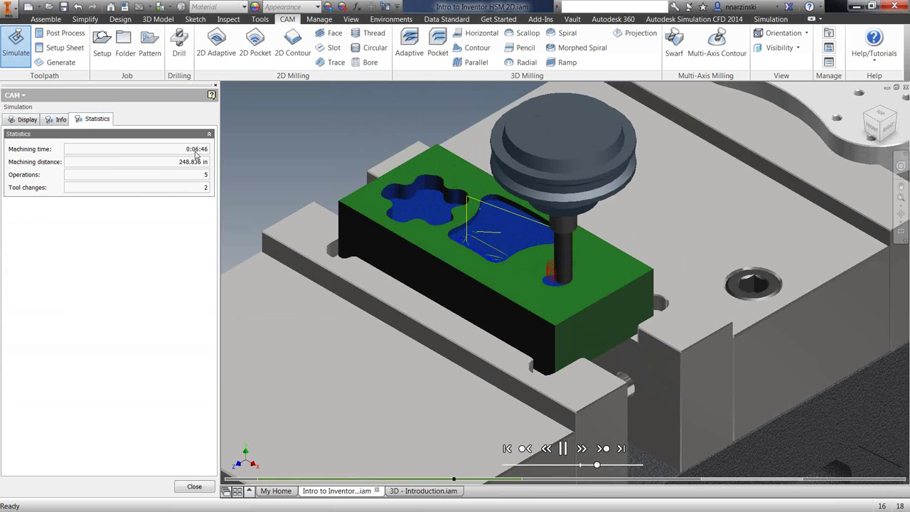
pyautogui.moveTo(196, 155)
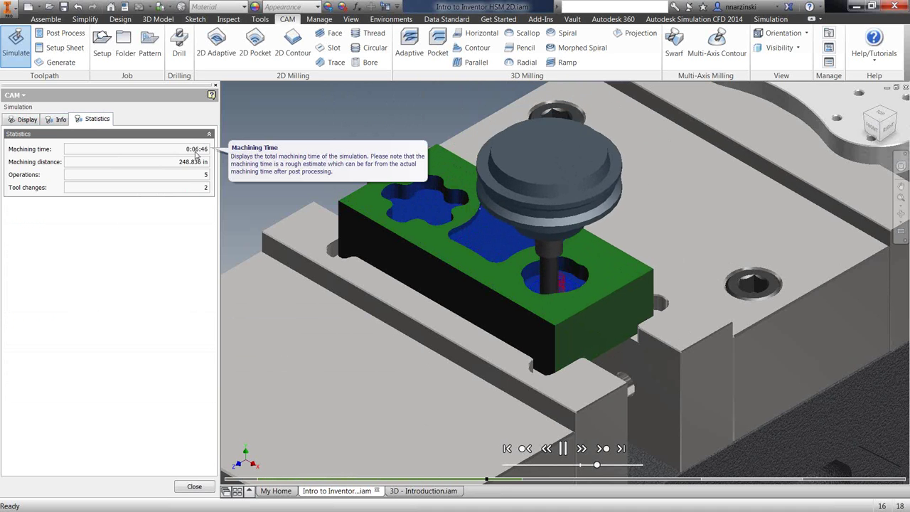
pyautogui.click(24, 118)
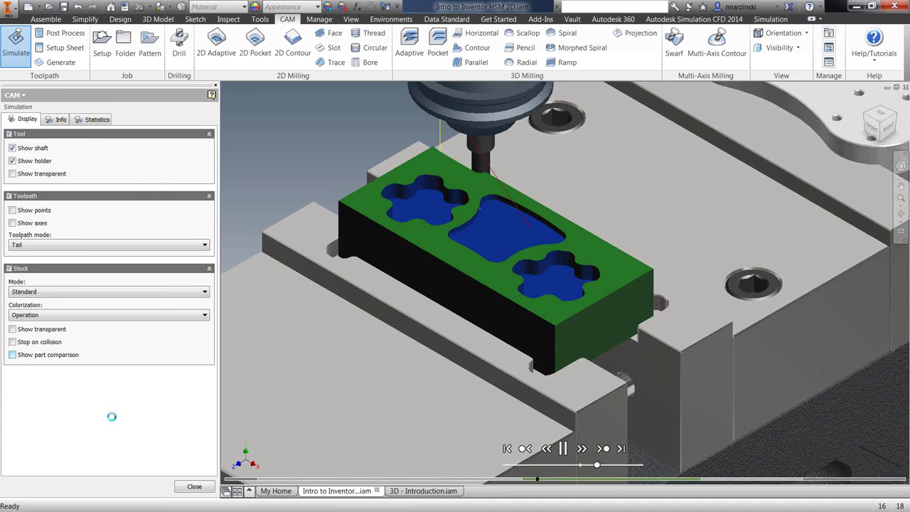
# Turn on part comparison for the simulated stock and run the simulation through to its end.
pyautogui.click(12, 354)
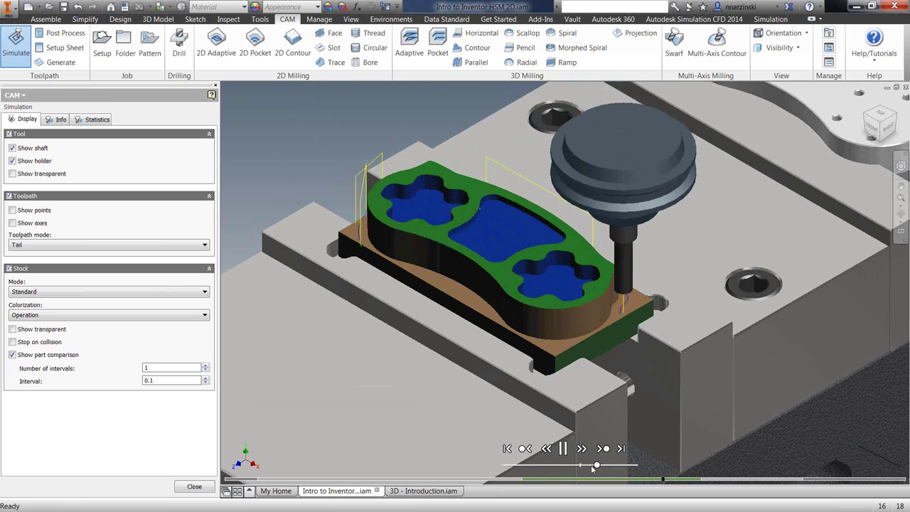
pyautogui.moveTo(596, 465); pyautogui.dragTo(610, 467)
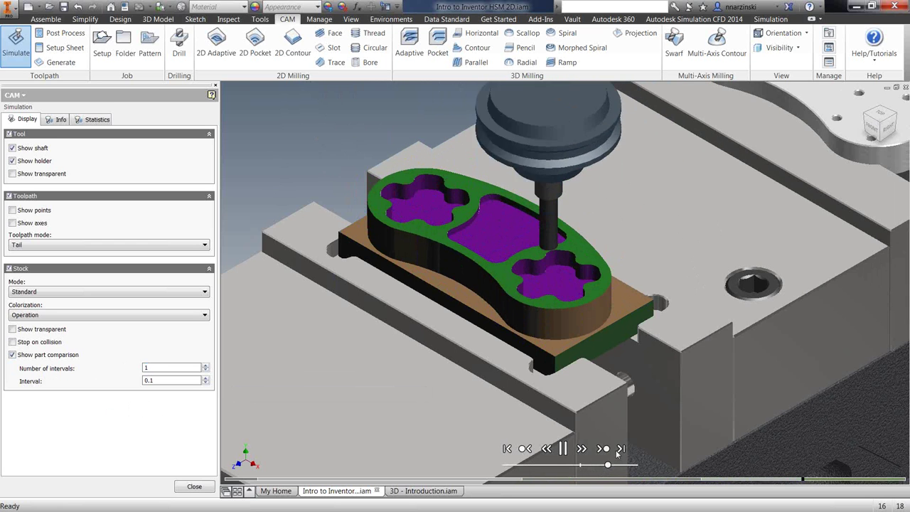
pyautogui.click(620, 448)
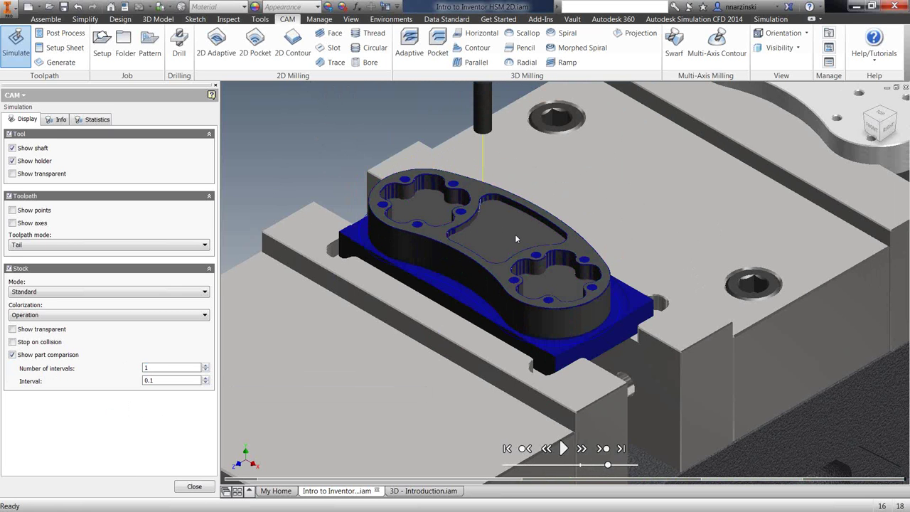
# Examine the compared part's remaining material and the simulation's verification details, and close the simulation.
pyautogui.scroll(-3, 492, 227)
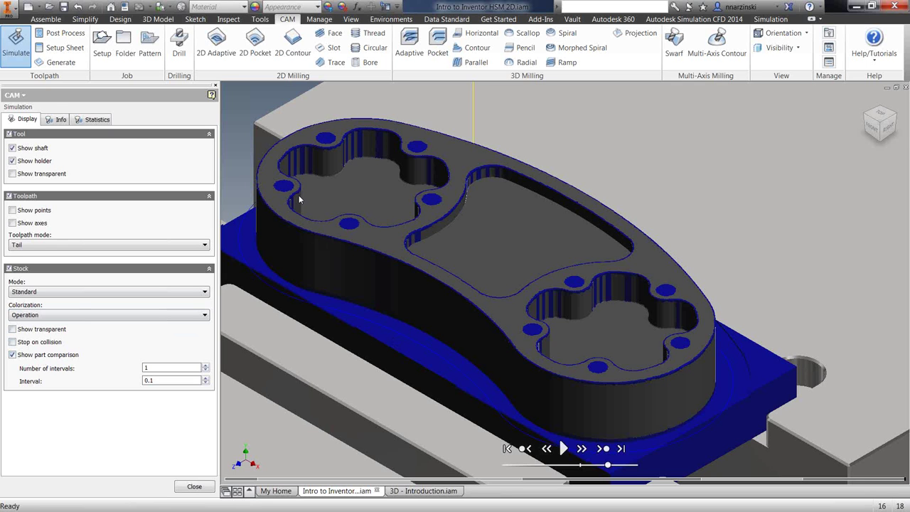
pyautogui.click(58, 118)
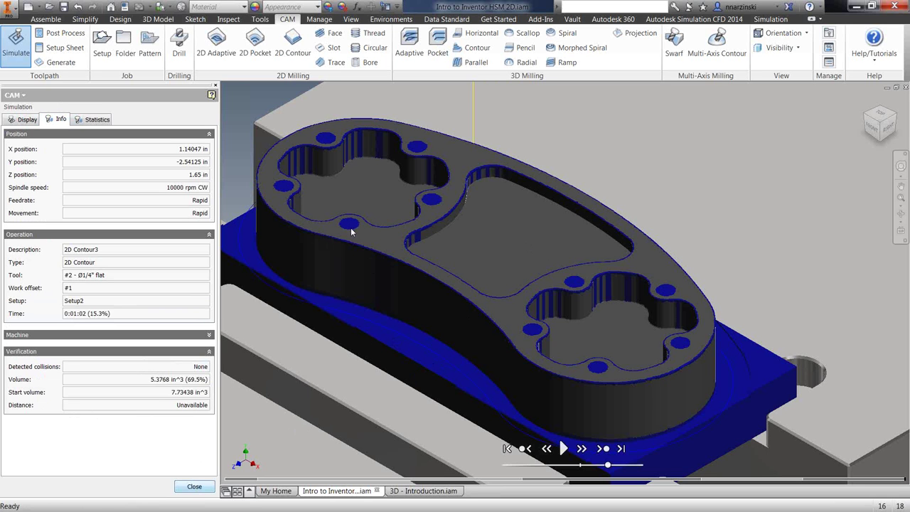
pyautogui.moveTo(350, 225)
pyautogui.click(194, 486)
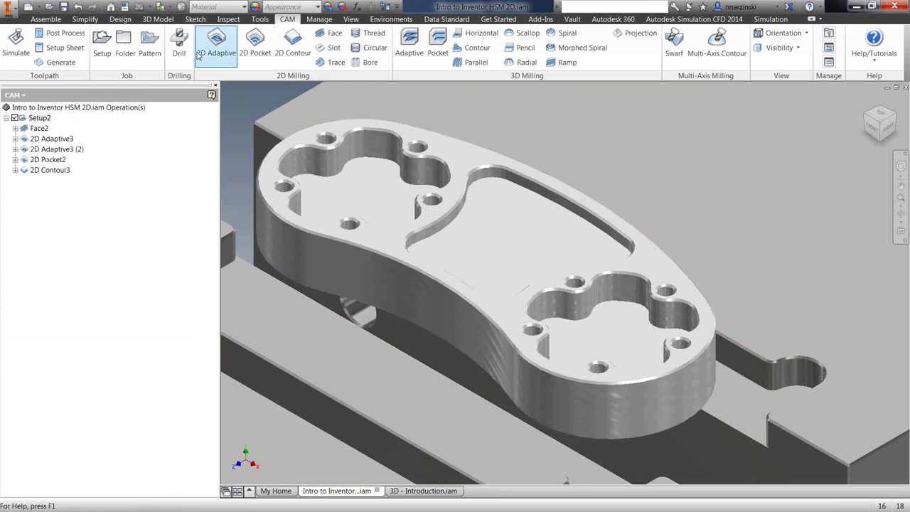
# Create a Drill operation that uses tool #5, the Ø0.152" drill (#24).
pyautogui.click(179, 44)
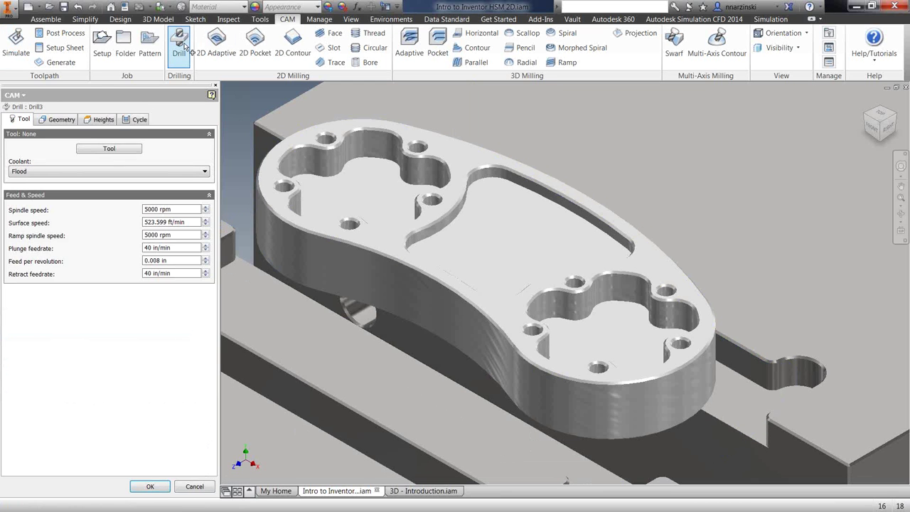
pyautogui.click(112, 150)
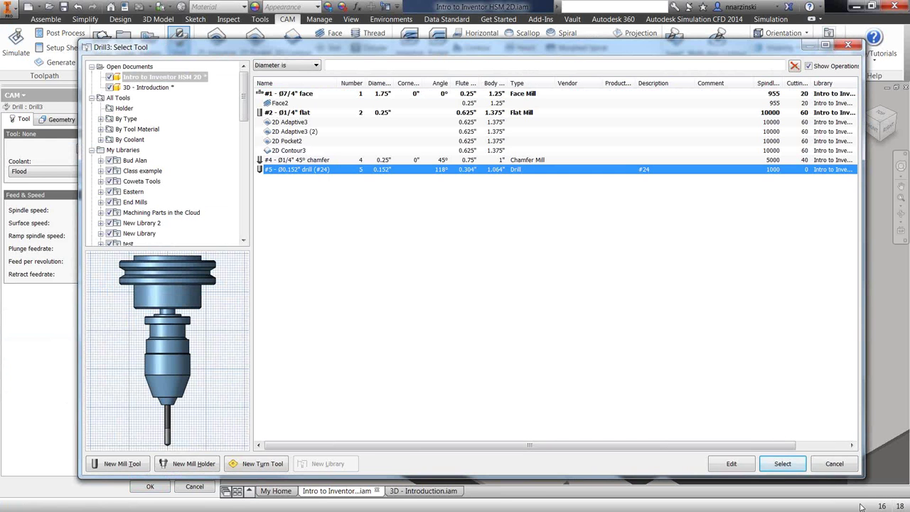
pyautogui.click(785, 463)
pyautogui.click(783, 464)
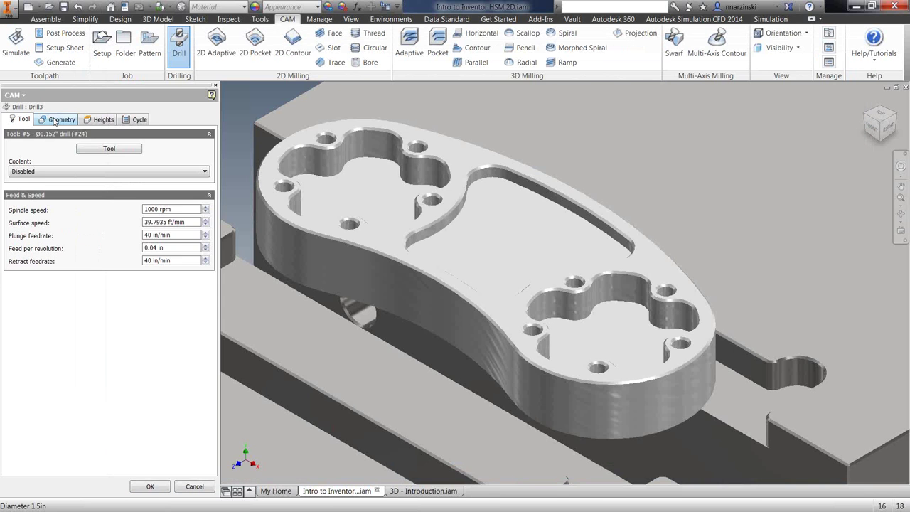
# Select one of the small hole faces around the flower-shaped pocket and include all holes of the same diameter.
pyautogui.click(55, 120)
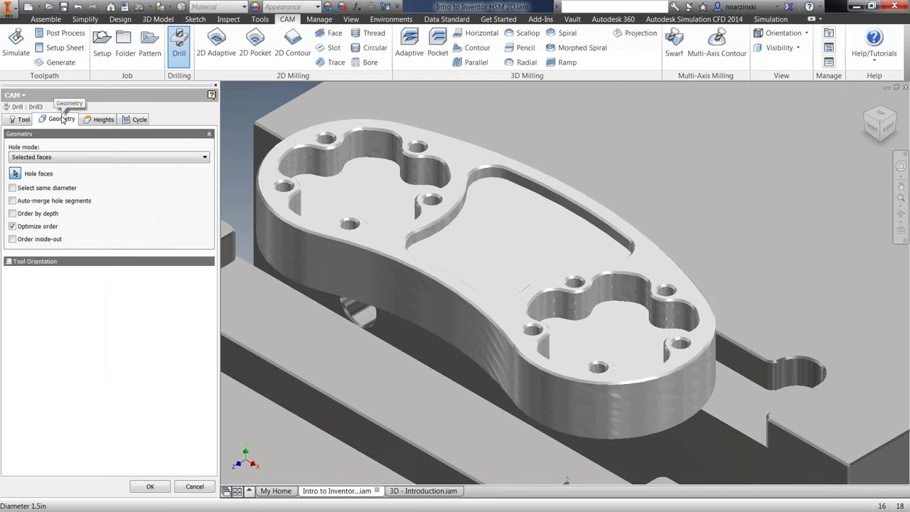
pyautogui.click(326, 145)
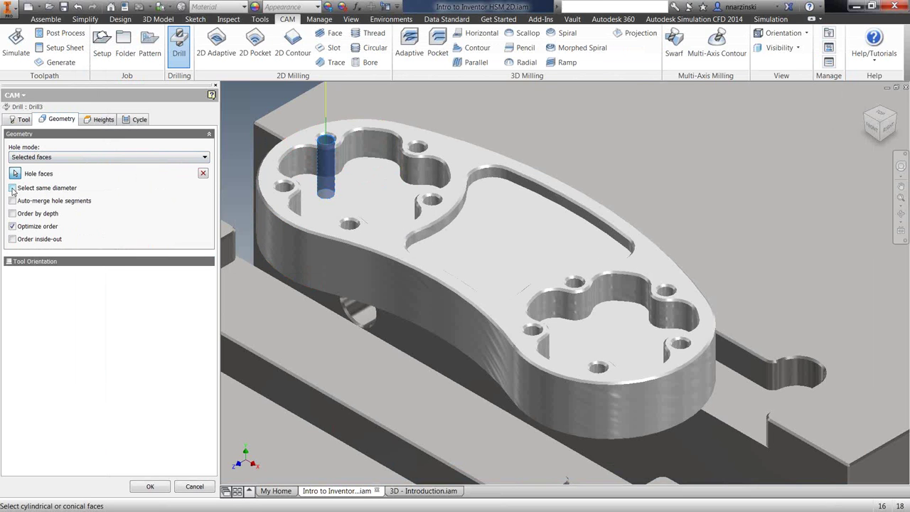
pyautogui.click(12, 189)
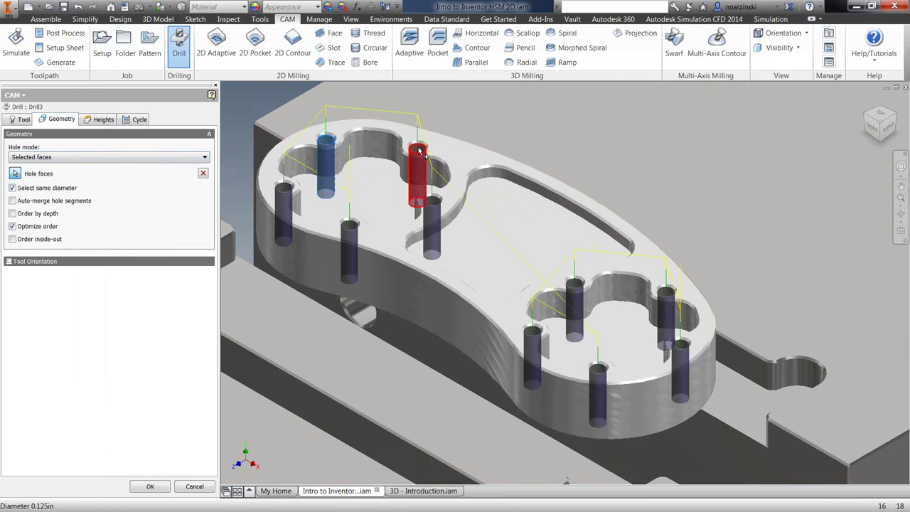
# Make the drill tip go through the bottom of the holes, viewing the part from the right side.
pyautogui.click(101, 120)
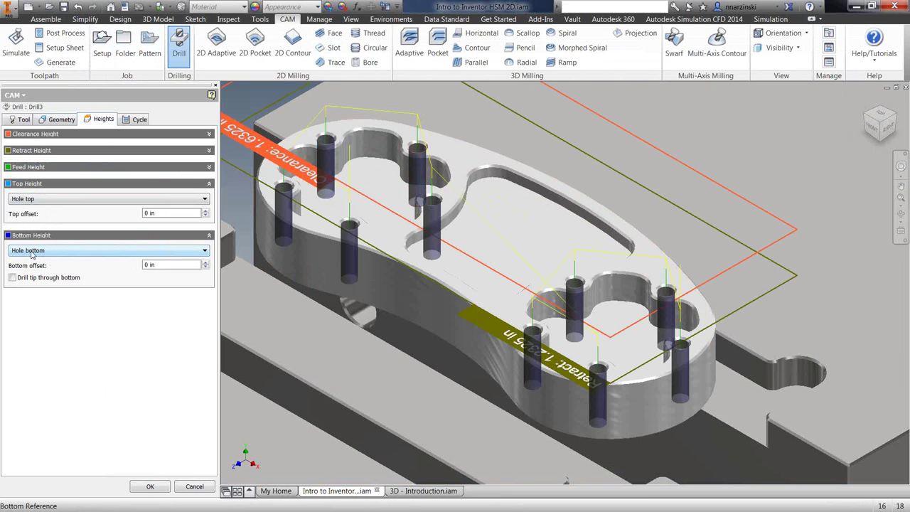
pyautogui.scroll(-5, 796, 158)
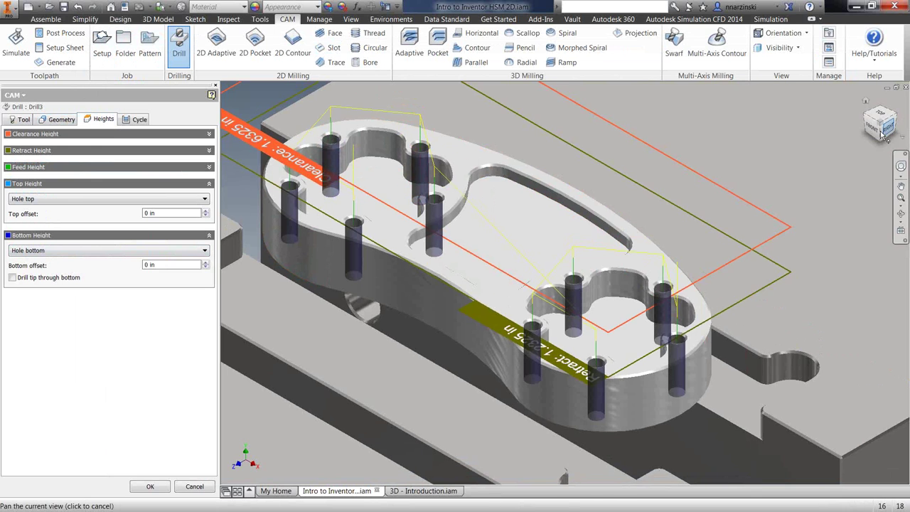
pyautogui.click(888, 125)
pyautogui.scroll(5, 629, 227)
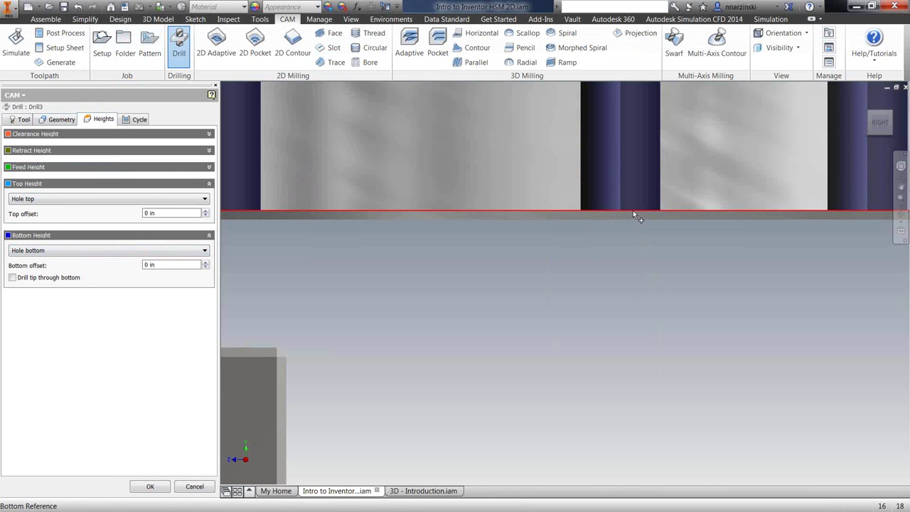
pyautogui.click(12, 277)
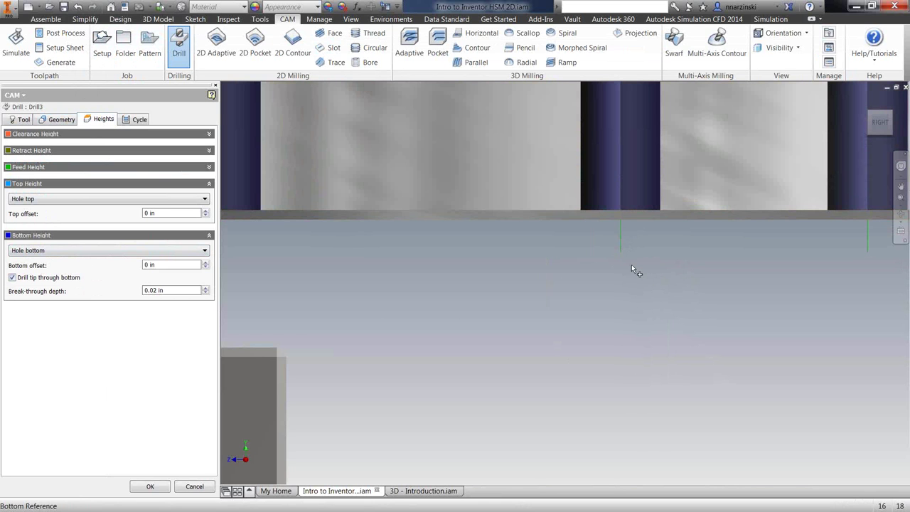
pyautogui.doubleClick(167, 295)
pyautogui.click(169, 268)
pyautogui.rightClick(178, 292)
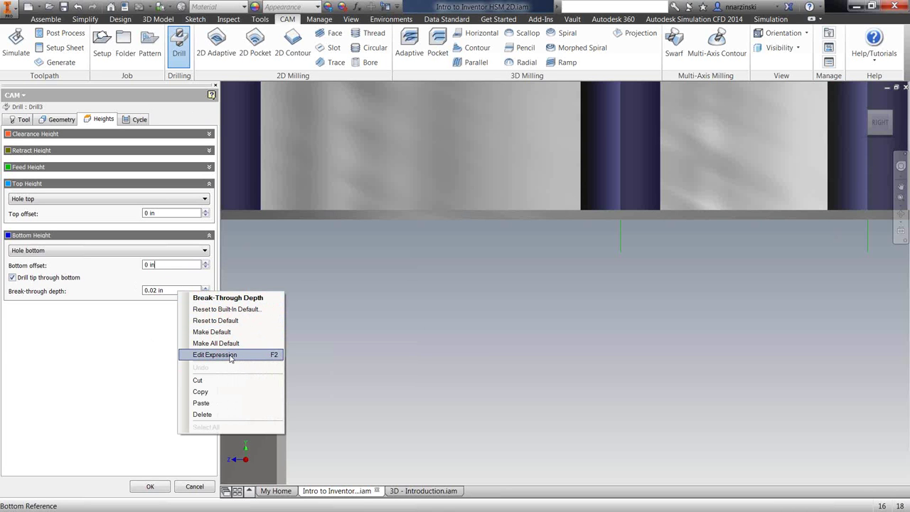
pyautogui.click(303, 293)
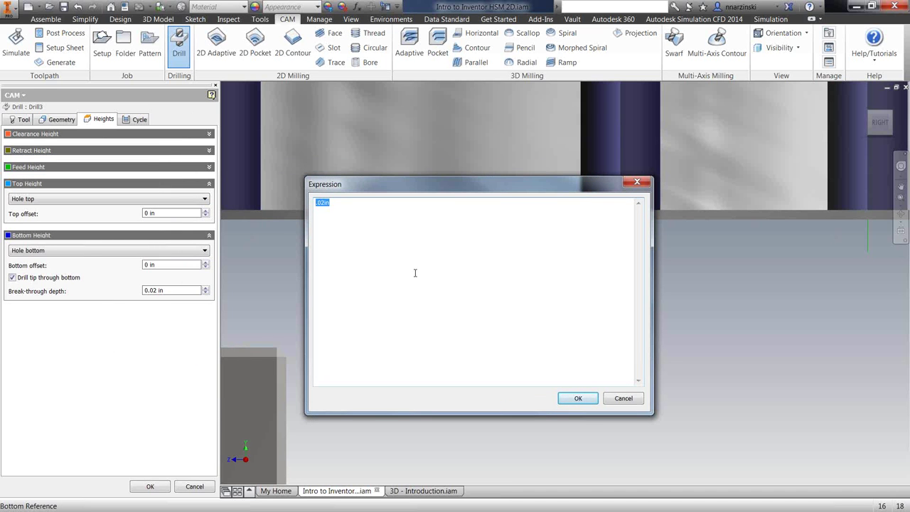
pyautogui.click(623, 398)
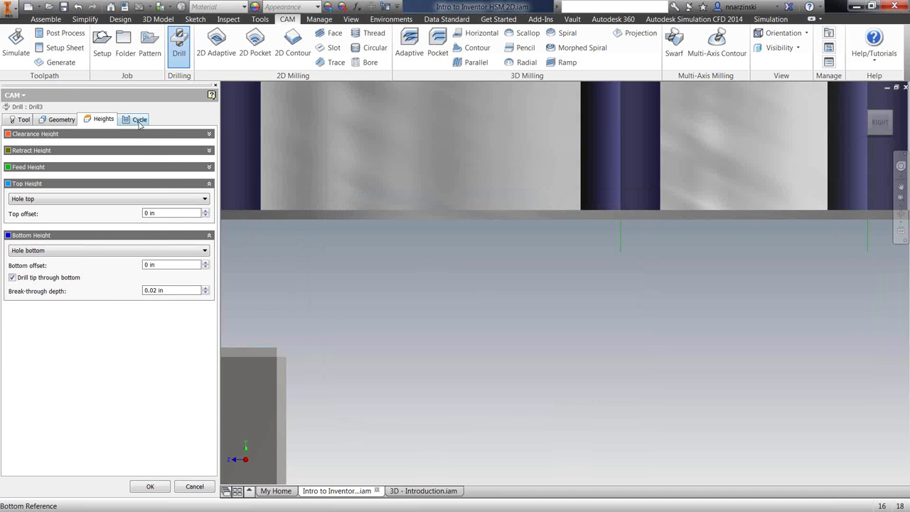
# Set the drilling cycle type to Deep drilling - full retract and generate the drill toolpath.
pyautogui.click(864, 116)
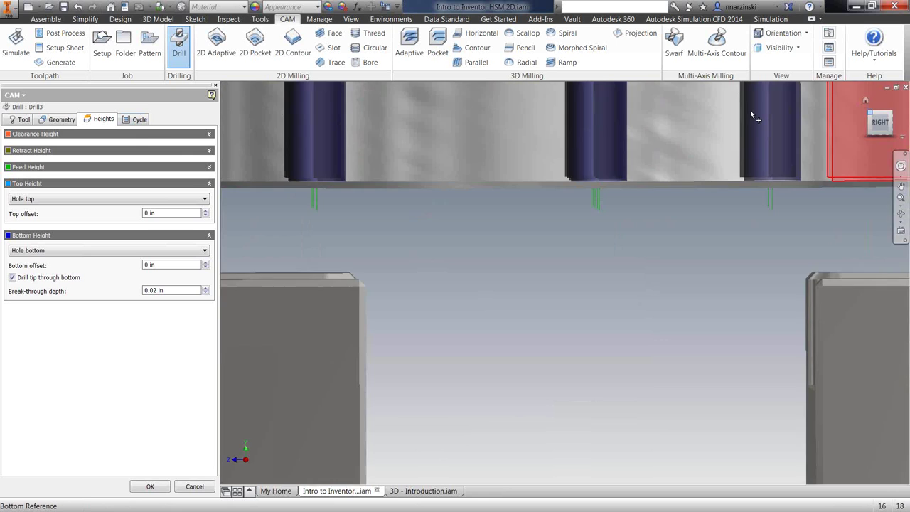
pyautogui.scroll(5, 538, 151)
pyautogui.scroll(-3, 538, 151)
pyautogui.click(140, 119)
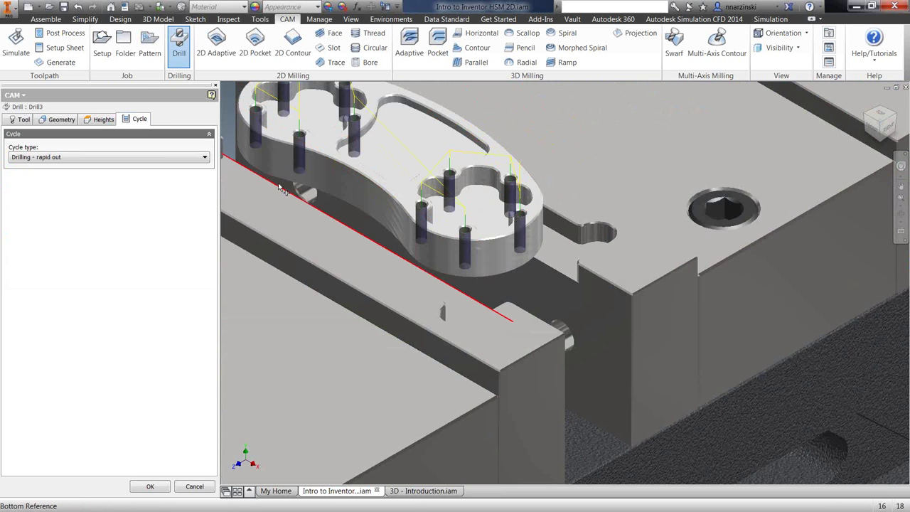
pyautogui.click(110, 157)
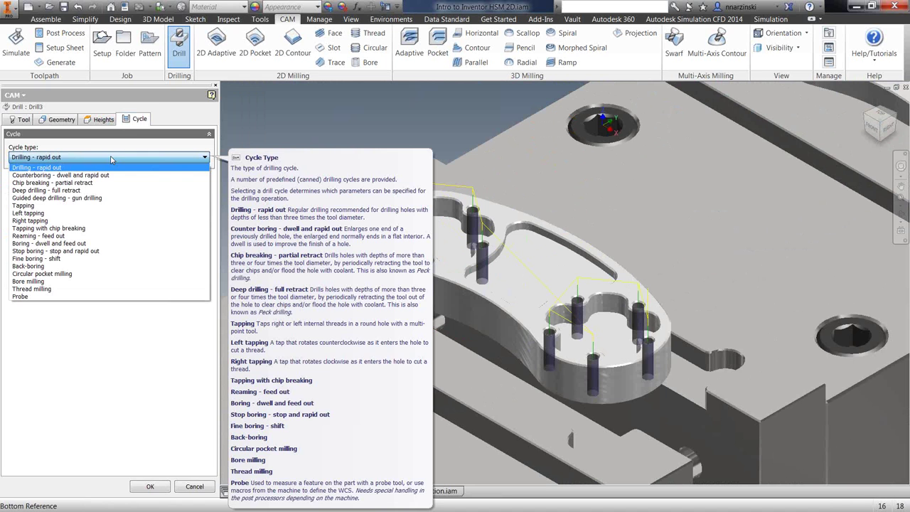
pyautogui.click(75, 191)
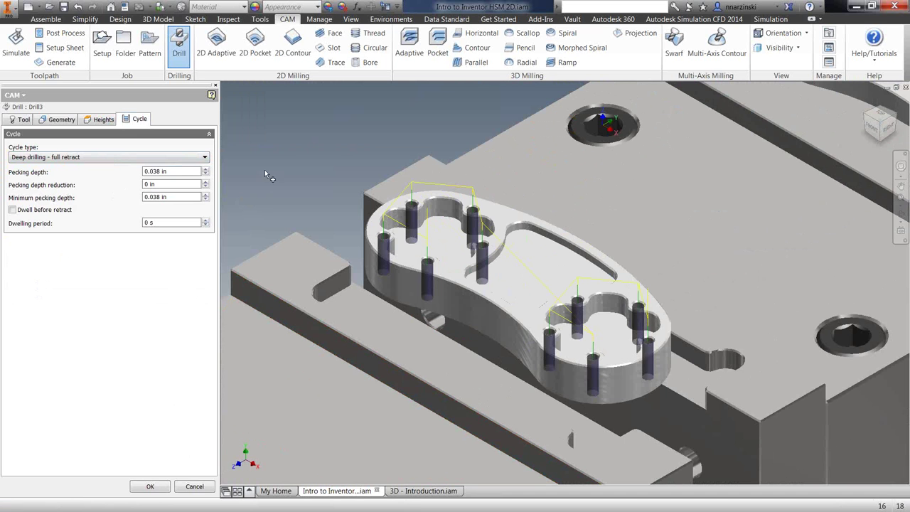
pyautogui.rightClick(272, 146)
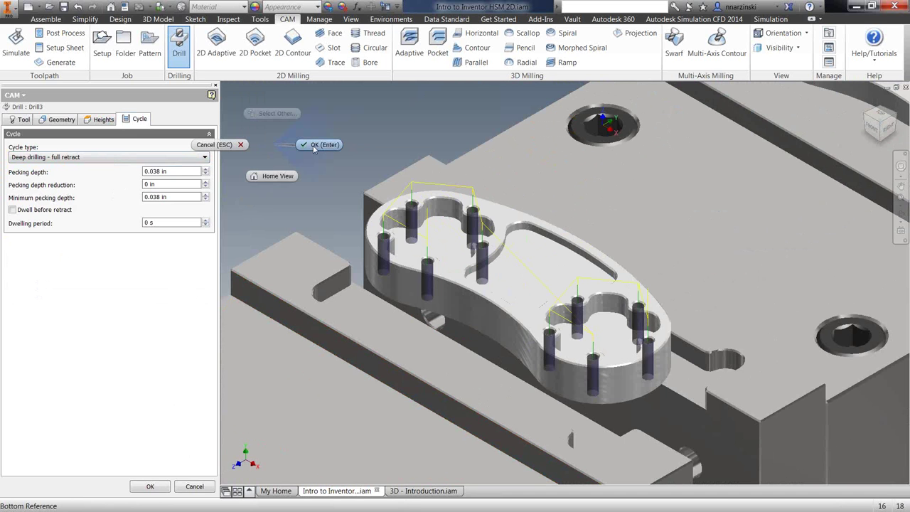
pyautogui.click(314, 146)
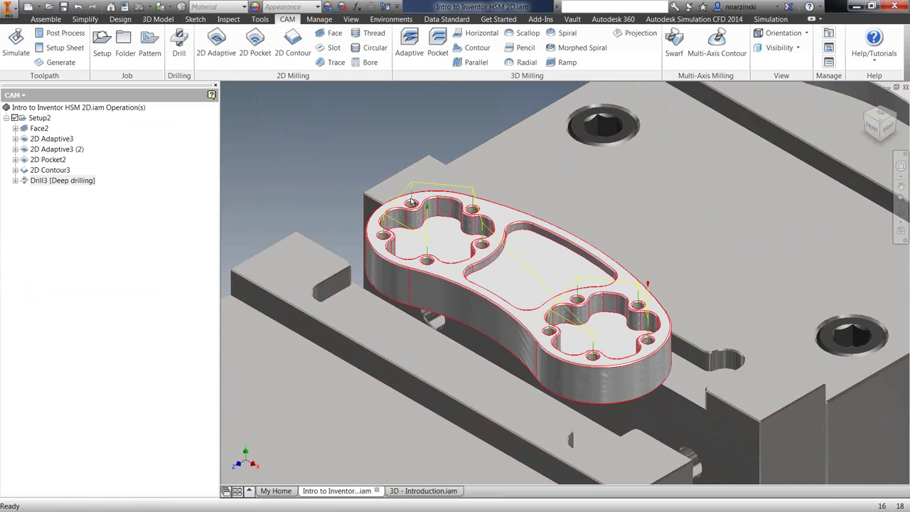
# Create a second Drill operation that uses tool #4, the Ø1/4" 45° chamfer mill.
pyautogui.scroll(2, 411, 204)
pyautogui.scroll(2, 411, 204)
pyautogui.scroll(-1, 412, 206)
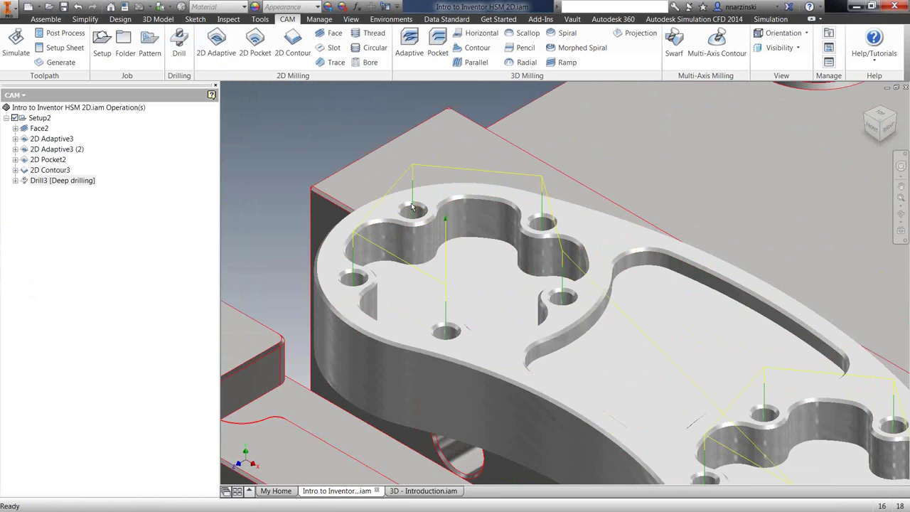
pyautogui.click(177, 51)
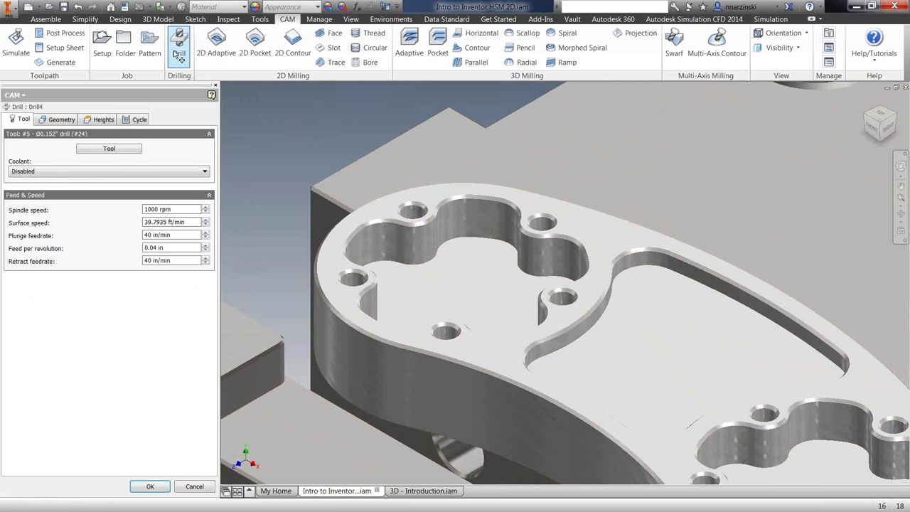
pyautogui.click(111, 149)
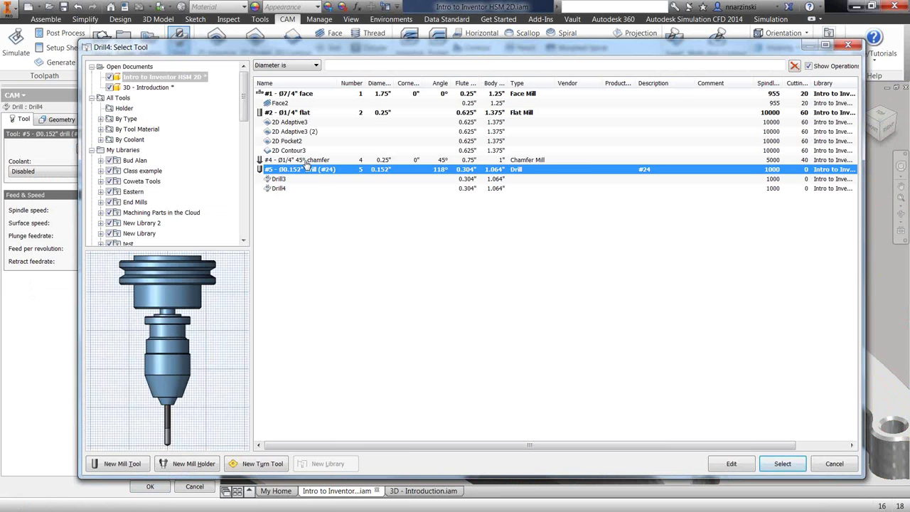
pyautogui.click(302, 161)
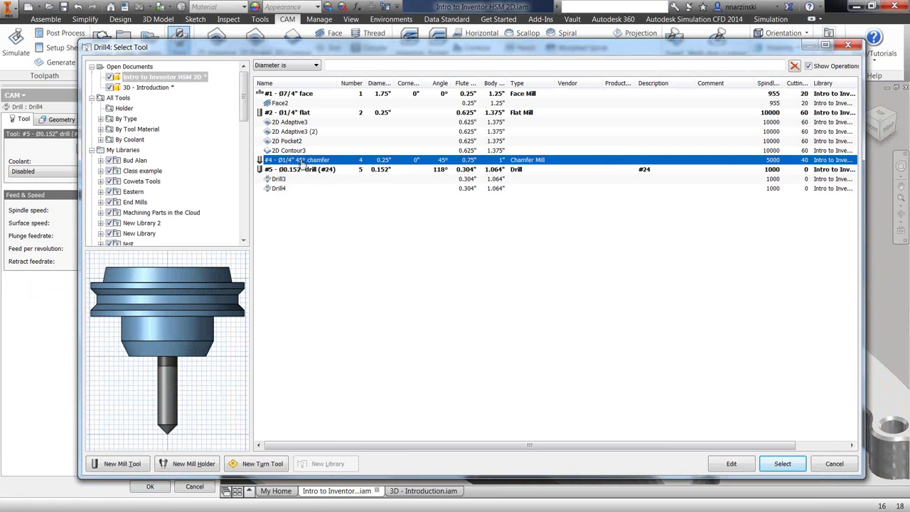
pyautogui.click(782, 463)
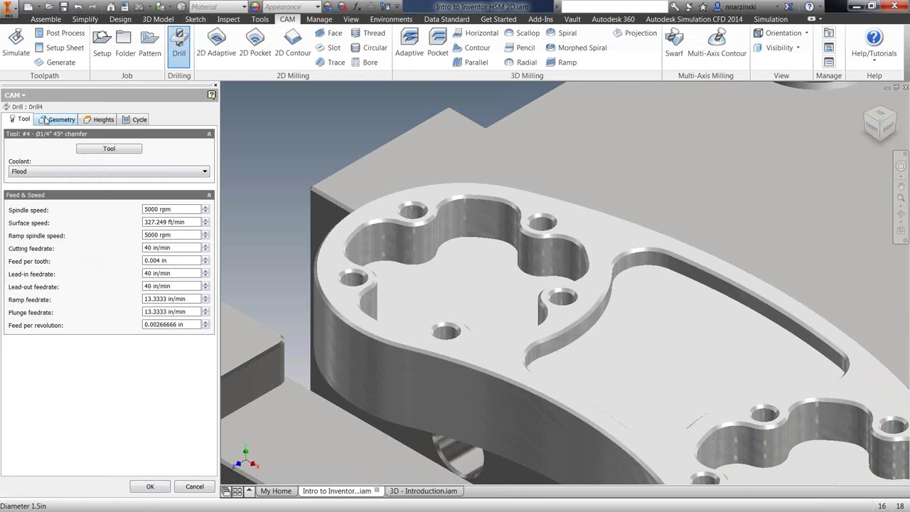
# Select the conical chamfer face of one small hole beside the flower-shaped pocket as the hole face and open the height settings.
pyautogui.click(44, 121)
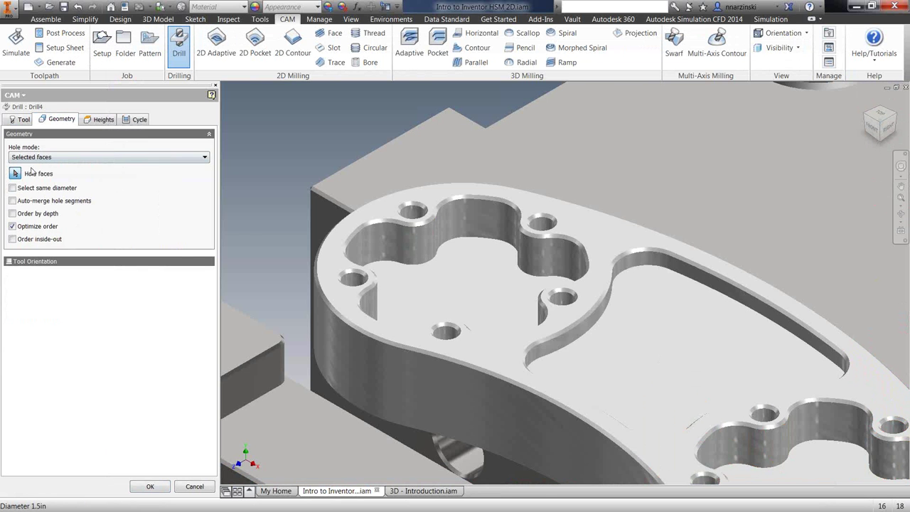
pyautogui.scroll(3, 412, 210)
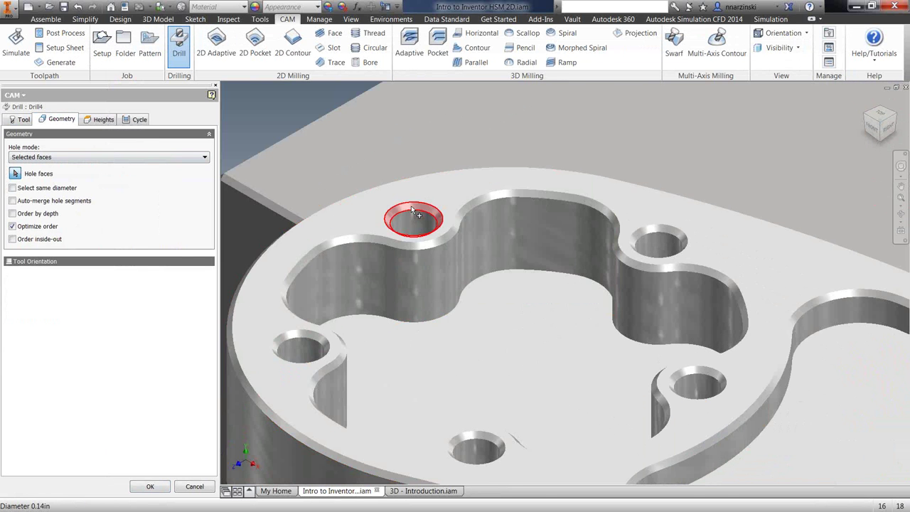
pyautogui.click(411, 205)
pyautogui.scroll(-3, 379, 155)
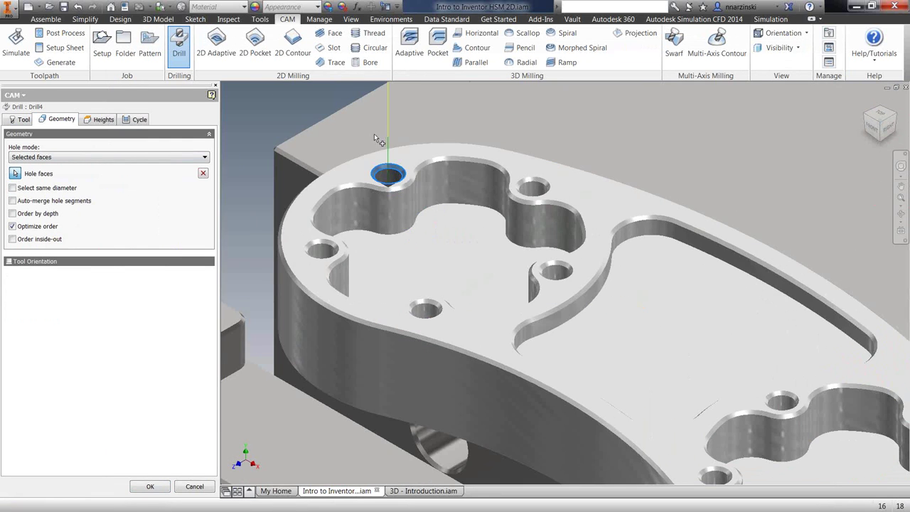
pyautogui.scroll(4, 382, 158)
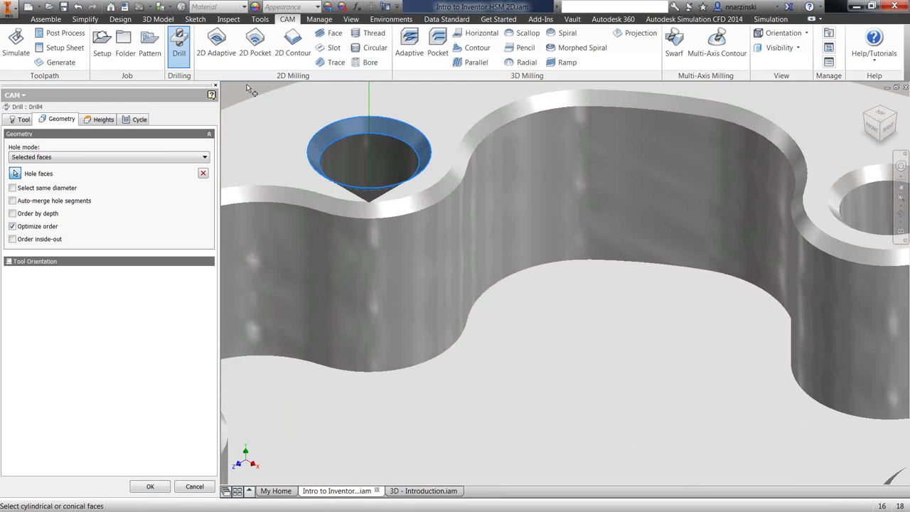
pyautogui.click(99, 120)
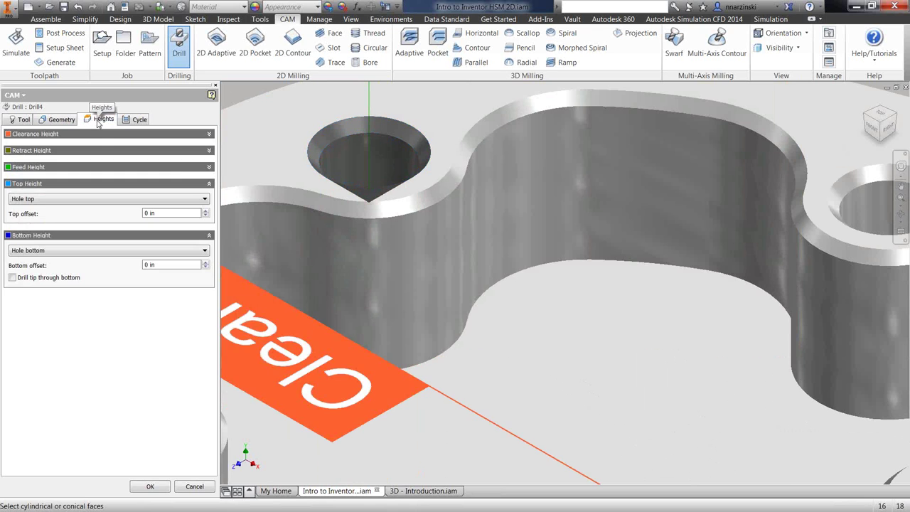
# Extend the chamfer drill's hole selection to all holes of the same diameter and generate its toolpath.
pyautogui.click(134, 120)
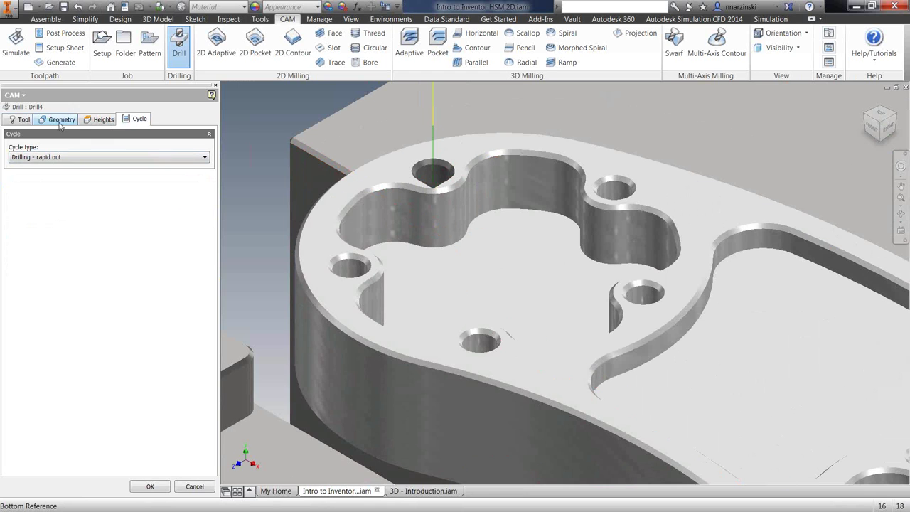
pyautogui.click(60, 121)
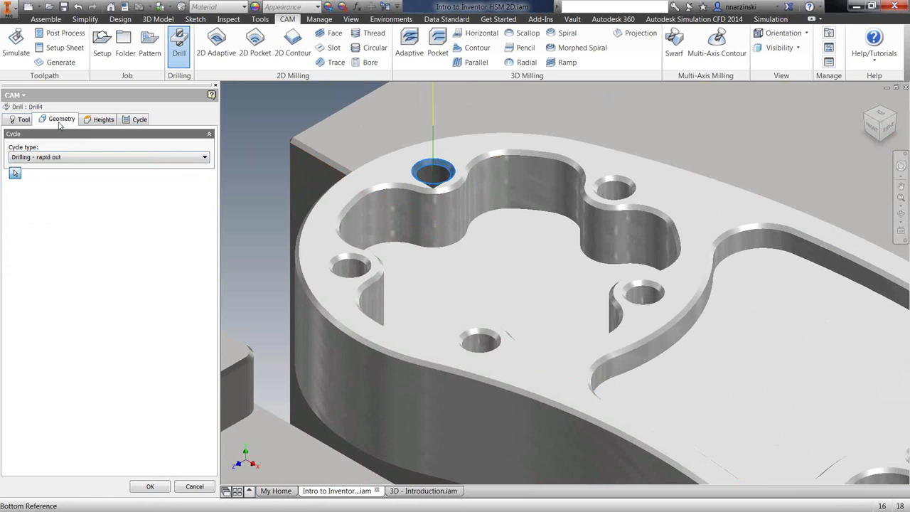
pyautogui.click(23, 189)
pyautogui.scroll(-3, 293, 106)
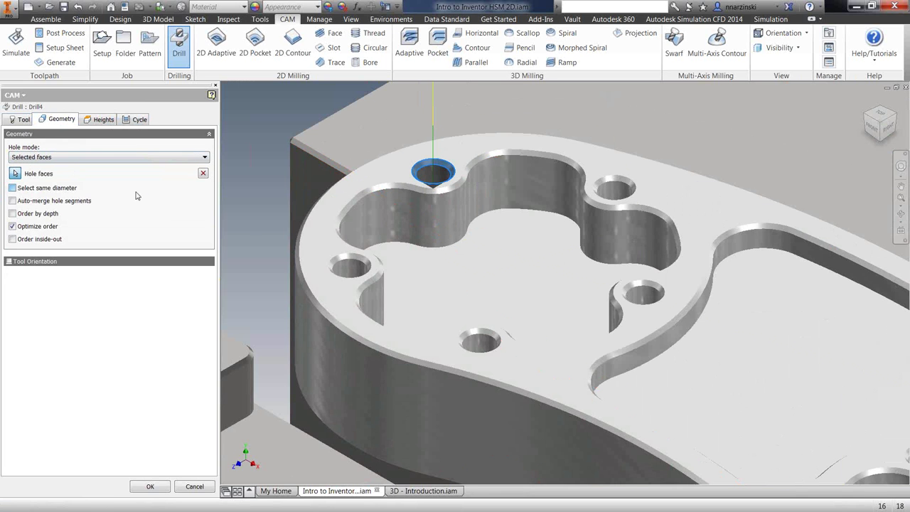
pyautogui.scroll(-2, 294, 106)
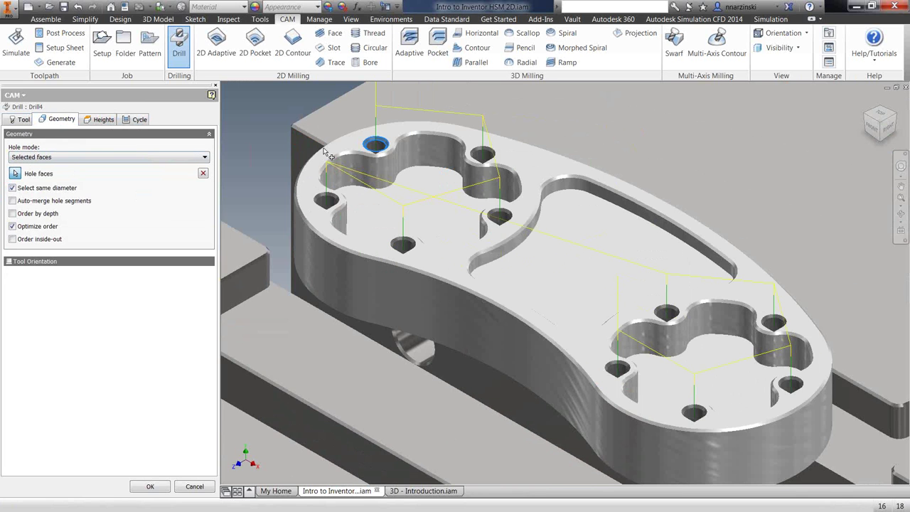
pyautogui.press('Return')
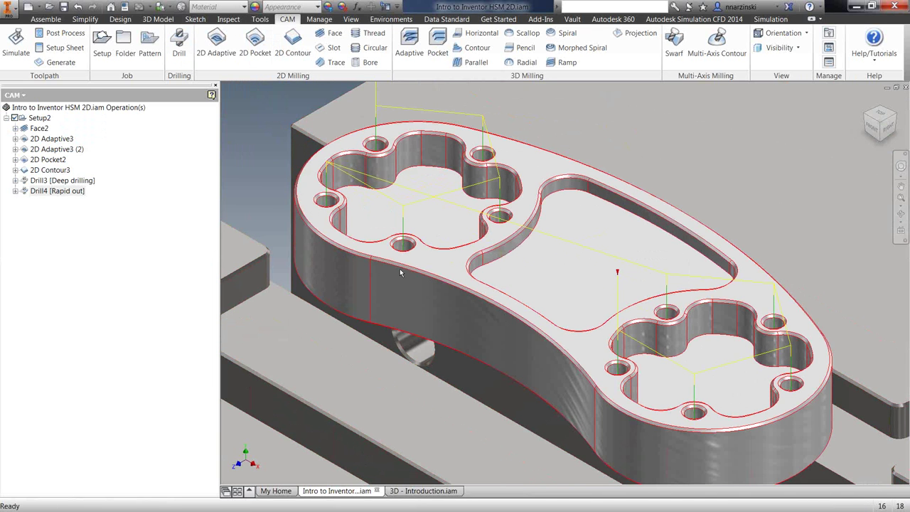
# Create a 2D Contour operation with tool #4 on the lower chamfer edges of the outer profile, the central pocket and both flower-shaped pockets.
pyautogui.click(291, 42)
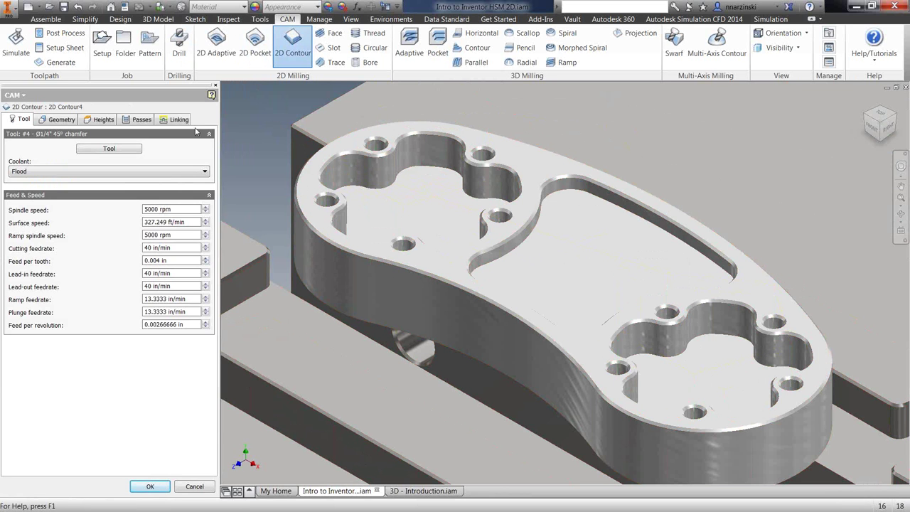
pyautogui.click(60, 120)
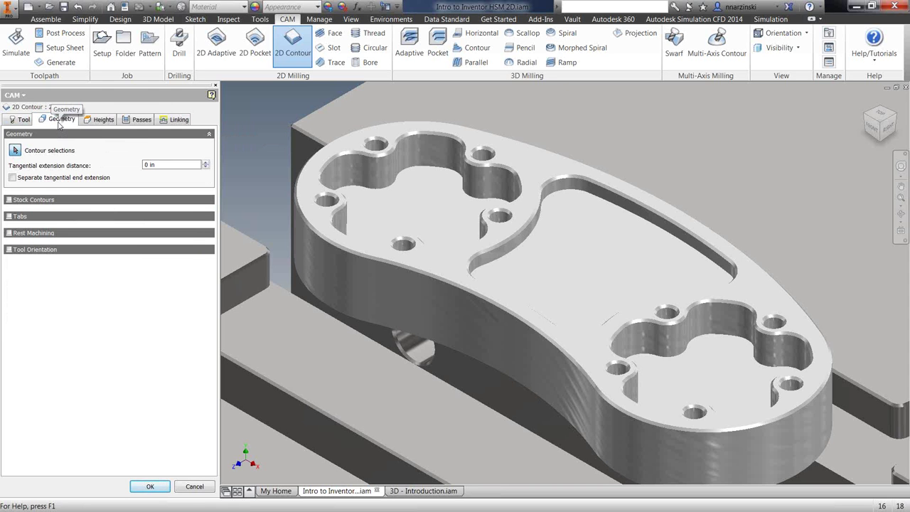
pyautogui.click(526, 334)
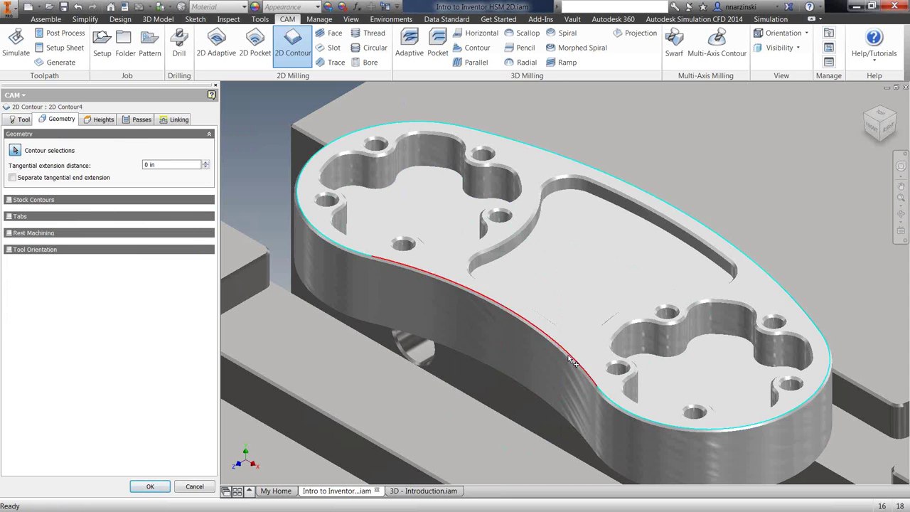
pyautogui.click(573, 364)
pyautogui.click(487, 257)
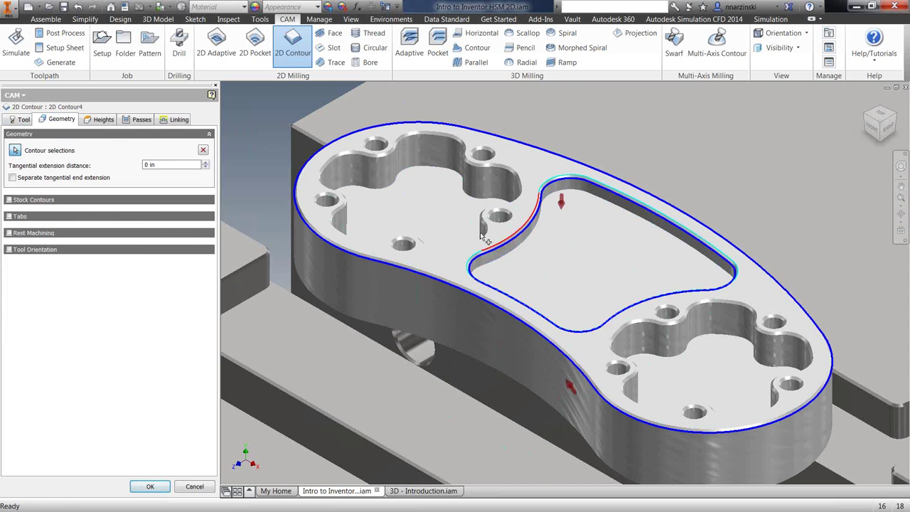
pyautogui.click(425, 154)
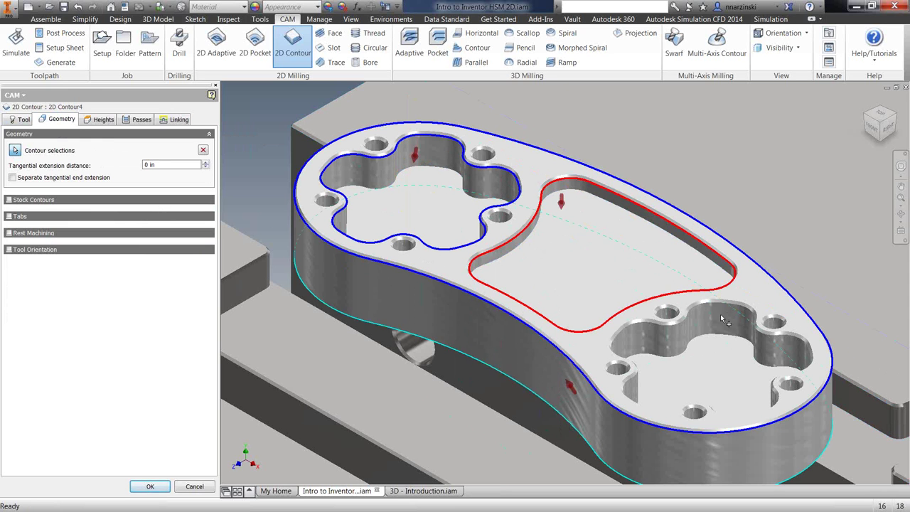
pyautogui.click(700, 311)
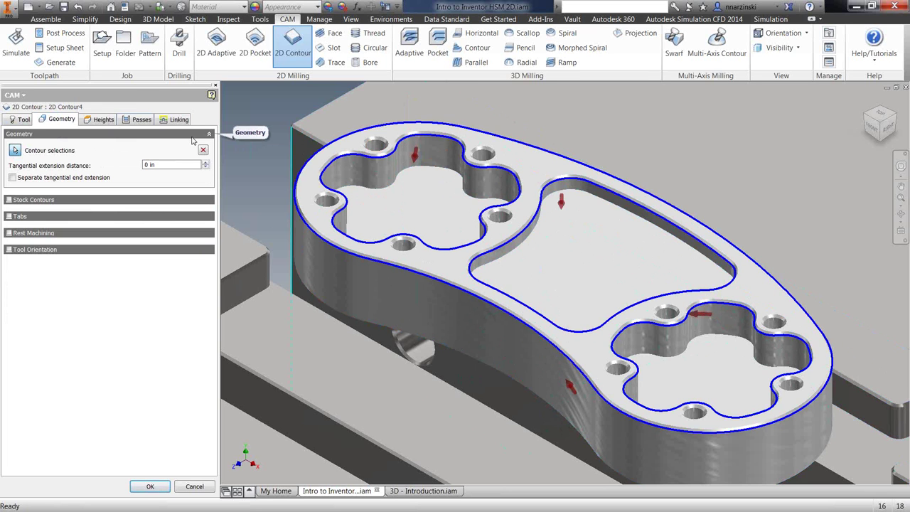
# Review the chamfer width and tip offset in the contour's pass settings and generate the chamfer toolpath.
pyautogui.click(135, 120)
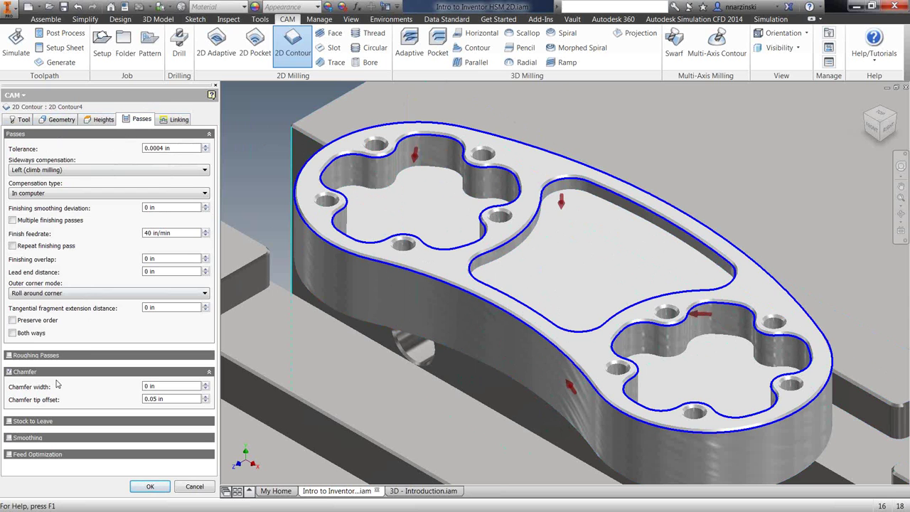
pyautogui.moveTo(21, 375)
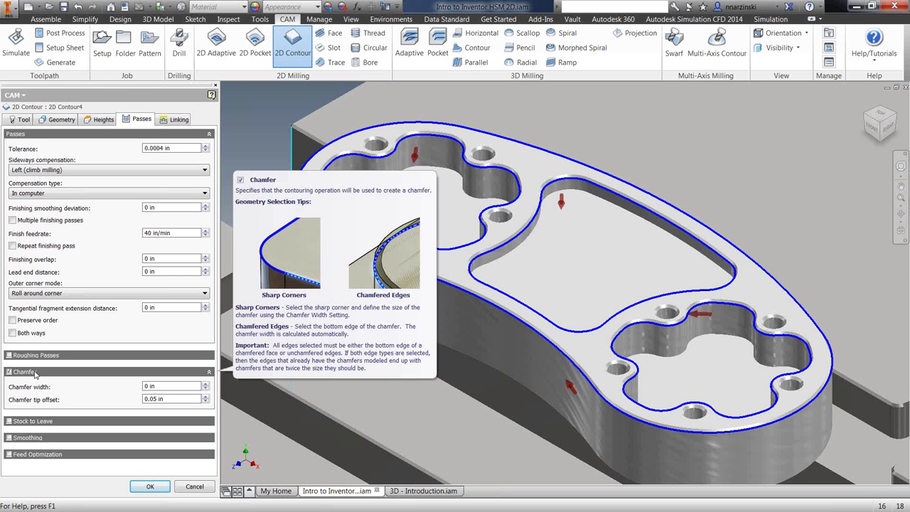
pyautogui.rightClick(168, 400)
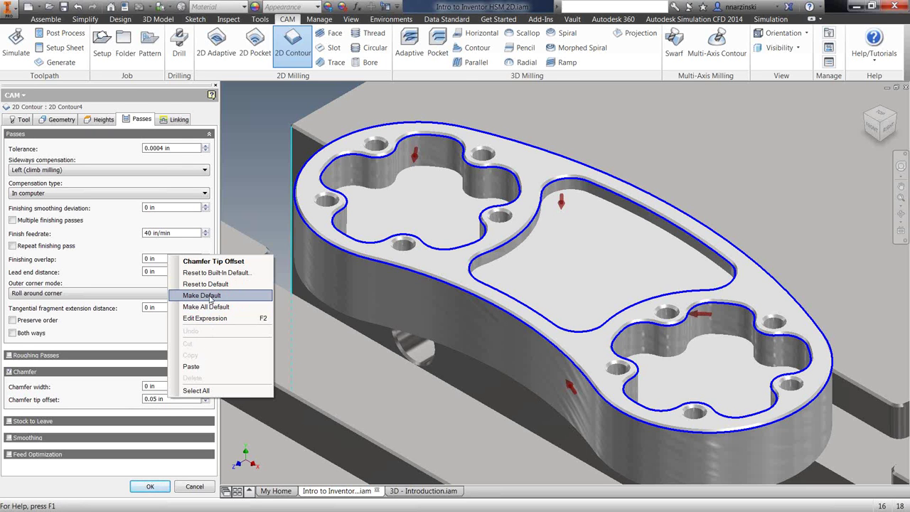
pyautogui.click(247, 158)
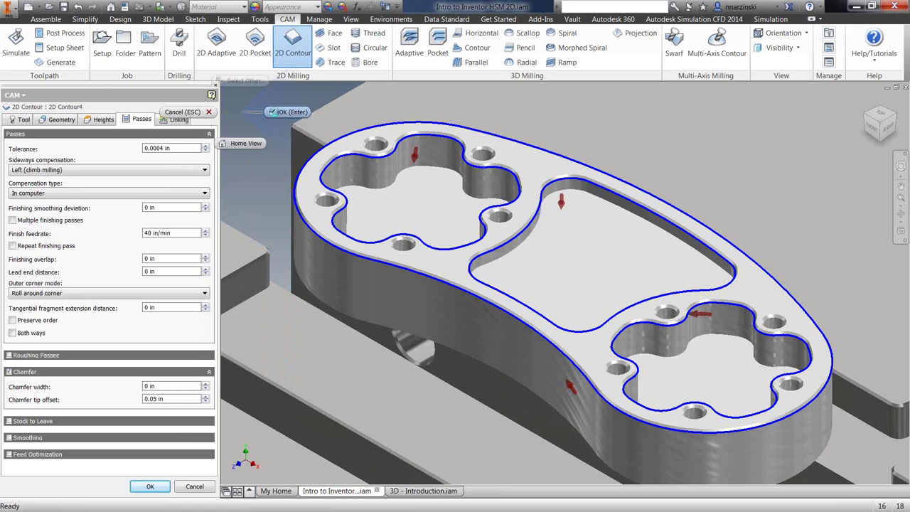
pyautogui.press('Return')
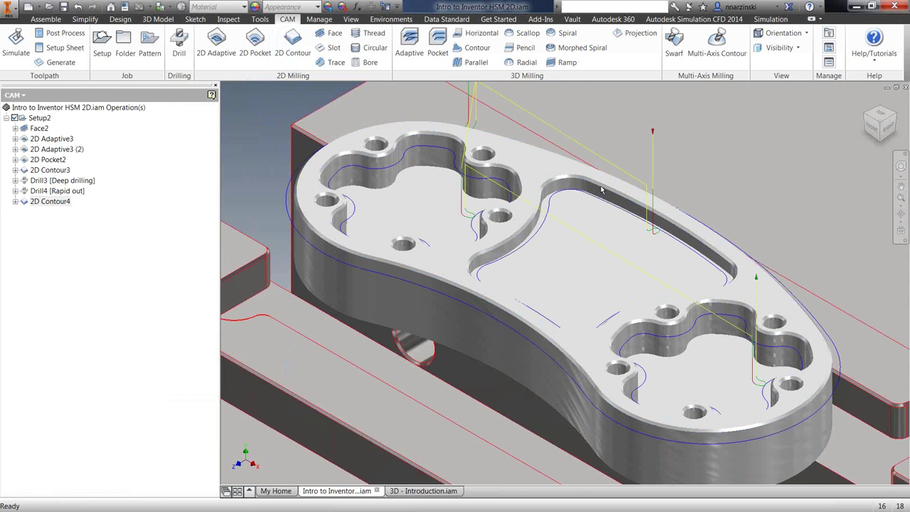
# Open the simulation of 2D Contour4 with the stock hidden and the toolpath mode set to All toolpath.
pyautogui.scroll(-3, 435, 208)
pyautogui.click(50, 201)
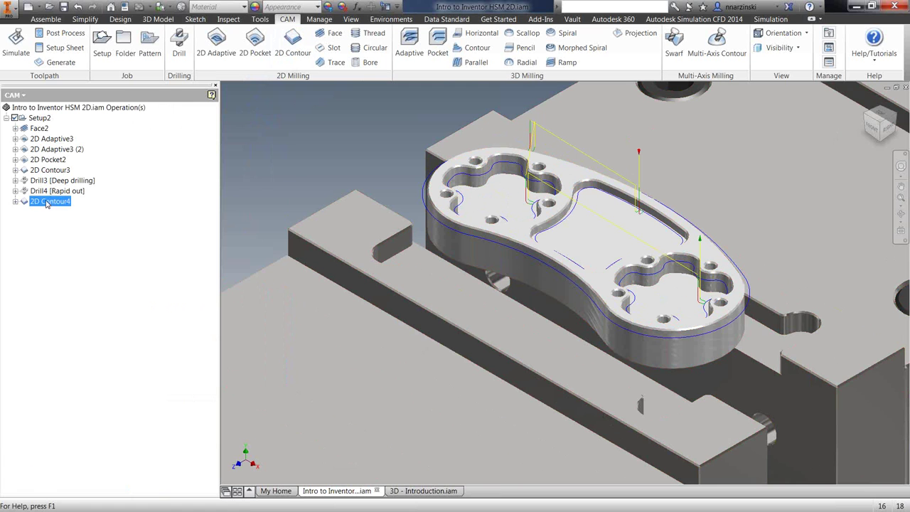
pyautogui.click(16, 56)
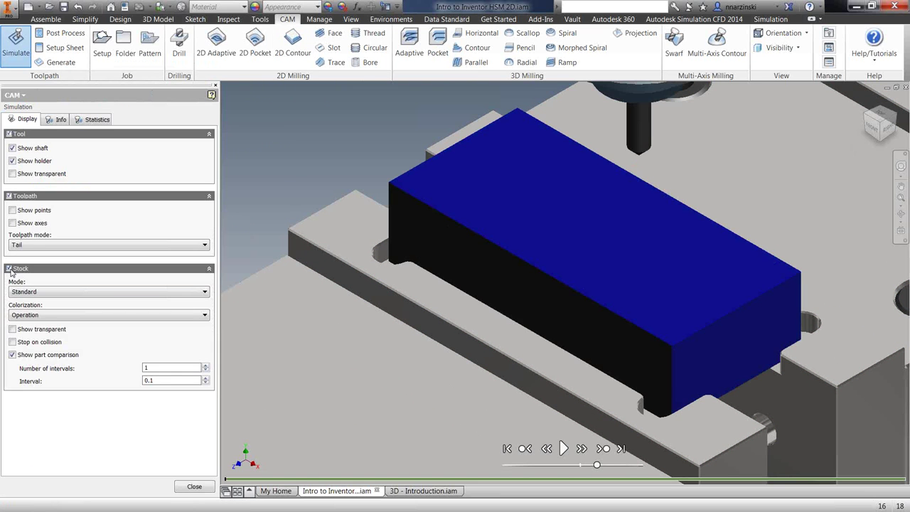
pyautogui.click(10, 269)
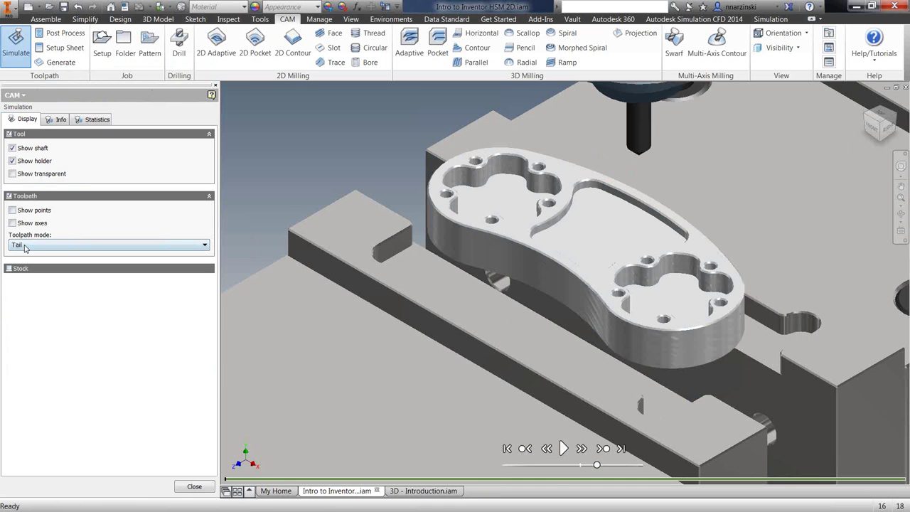
pyautogui.click(29, 246)
pyautogui.click(28, 255)
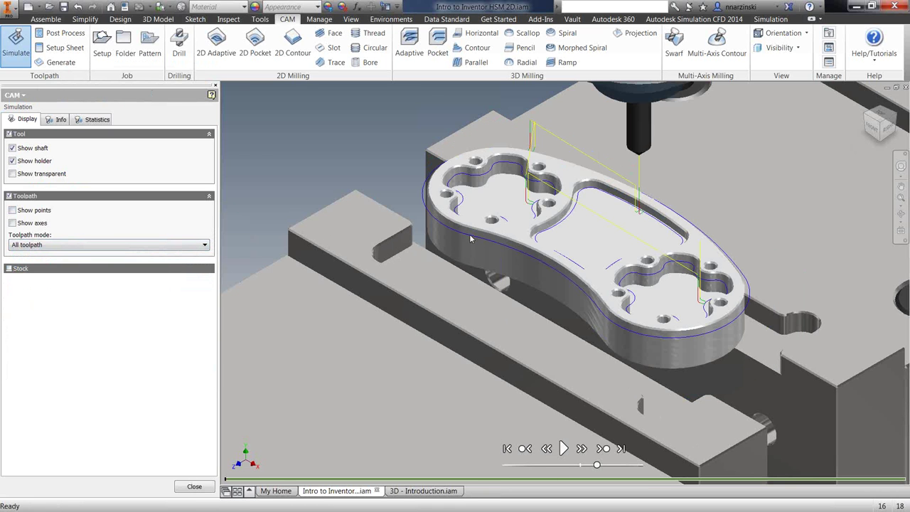
# Inspect the chamfer tool's tip against the outer edge from the right side, then restore the home view and close the simulation.
pyautogui.click(469, 234)
pyautogui.keyDown('shift'); pyautogui.moveTo(566, 242); pyautogui.dragTo(859, 131, button='middle'); pyautogui.keyUp('shift')
pyautogui.click(861, 130)
pyautogui.scroll(-6, 525, 237)
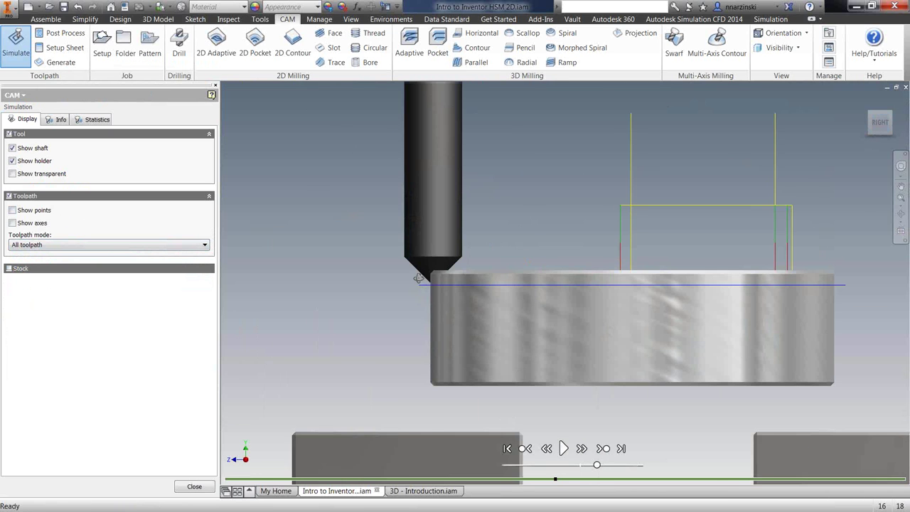
pyautogui.keyDown('shift'); pyautogui.moveTo(422, 280); pyautogui.dragTo(434, 275, button='middle'); pyautogui.keyUp('shift')
pyautogui.scroll(-4, 447, 272)
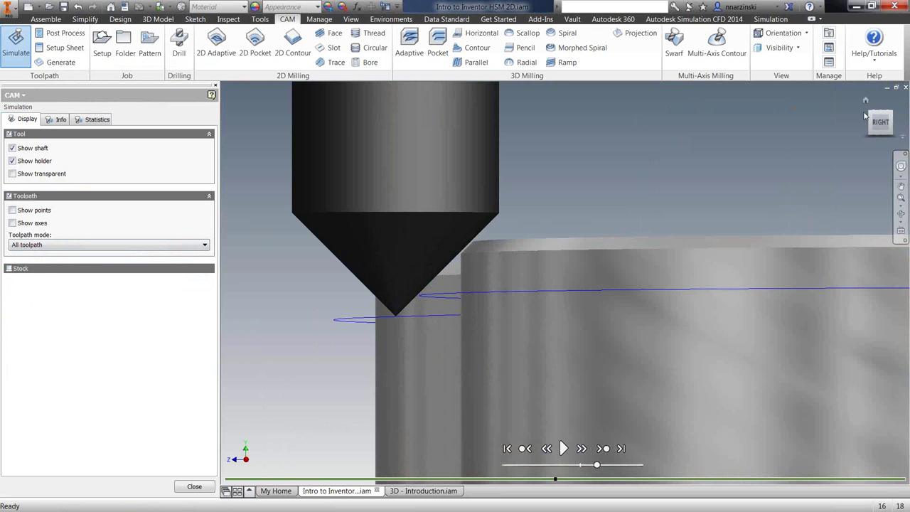
pyautogui.click(865, 100)
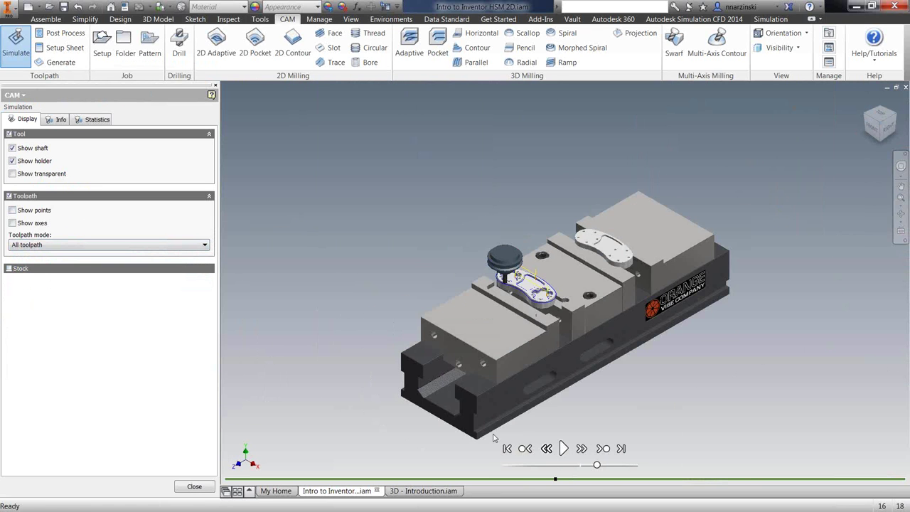
pyautogui.click(194, 487)
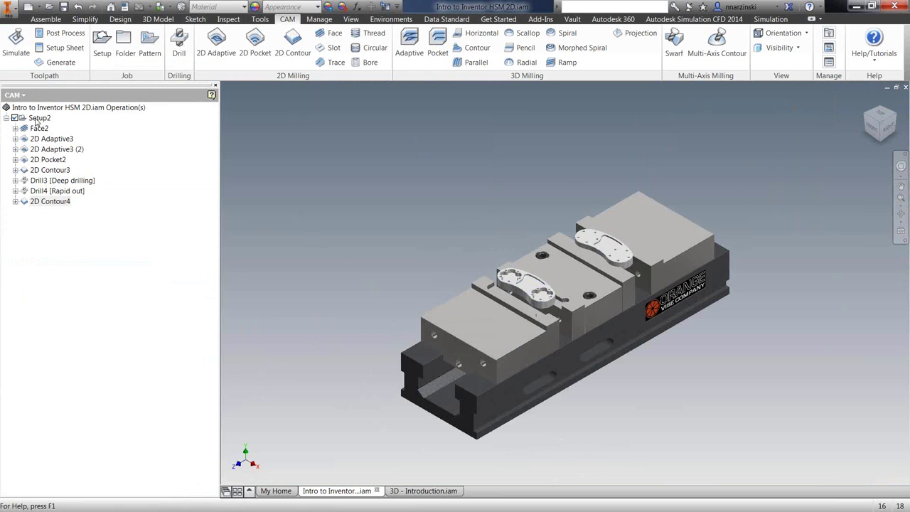
# Open the simulation of the whole Setup2 with the stock shown and the toolpath mode set to Tail.
pyautogui.click(37, 118)
pyautogui.scroll(-3, 541, 291)
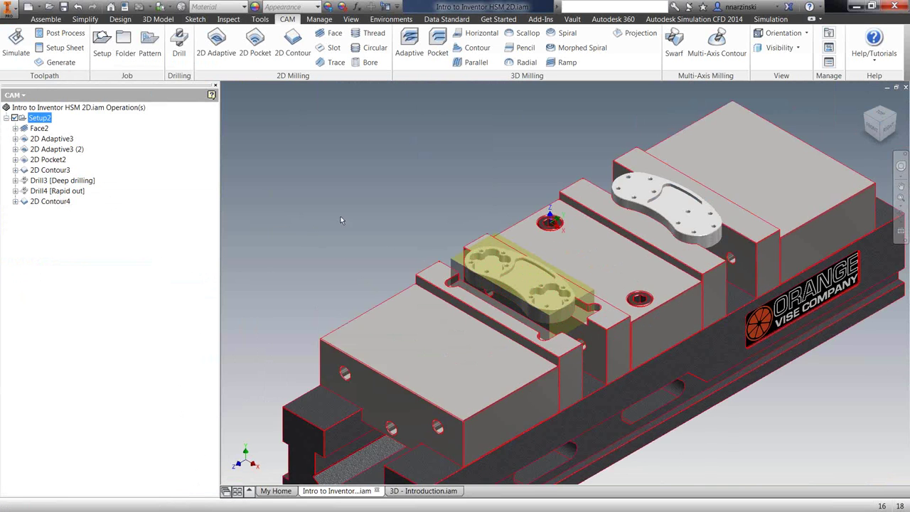
pyautogui.click(14, 44)
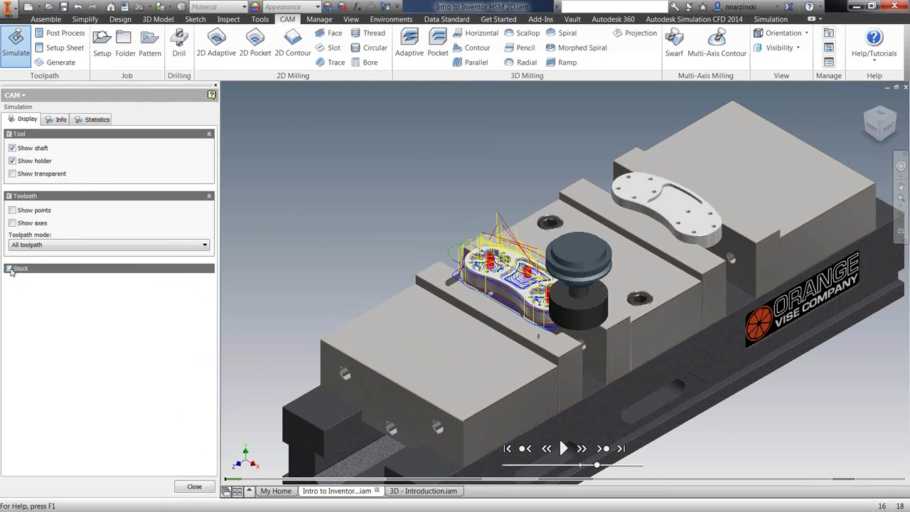
pyautogui.click(9, 268)
pyautogui.click(43, 246)
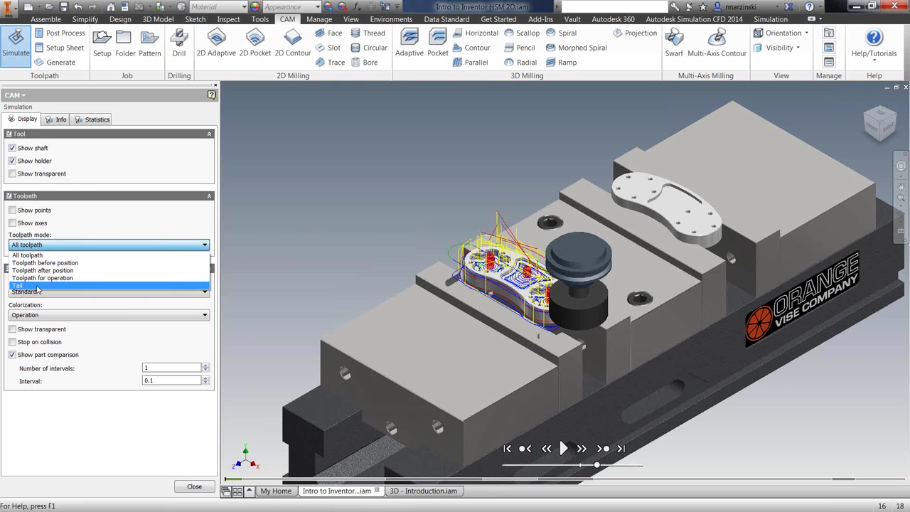
pyautogui.click(37, 286)
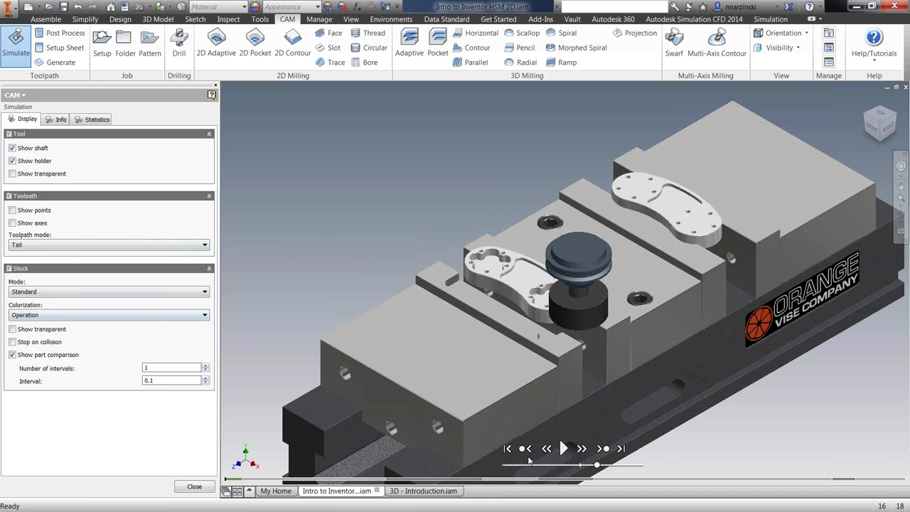
# Play the full machining simulation at a faster speed and check its operation and collision information.
pyautogui.click(563, 447)
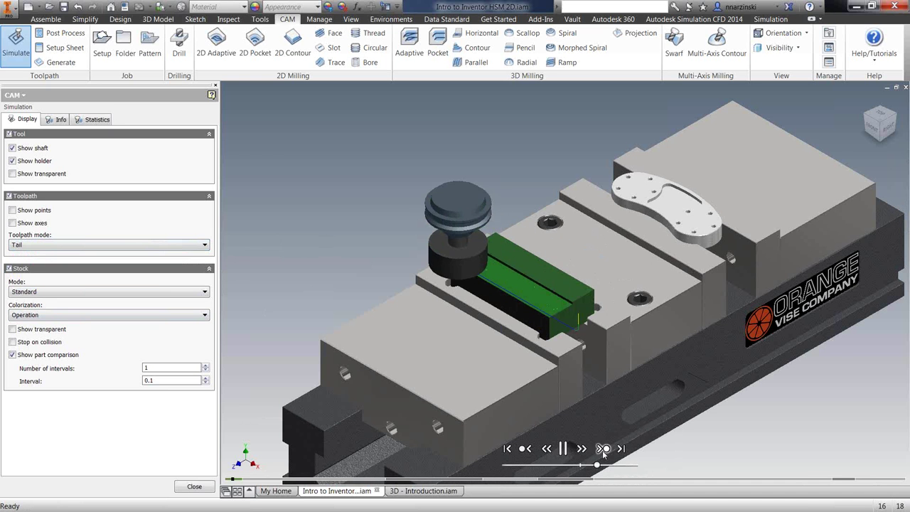
pyautogui.moveTo(597, 466); pyautogui.dragTo(613, 466)
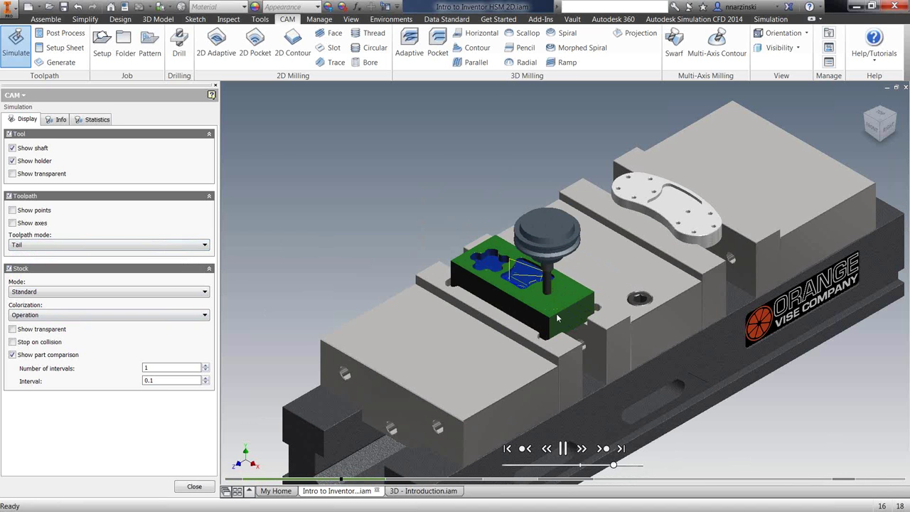
pyautogui.click(61, 119)
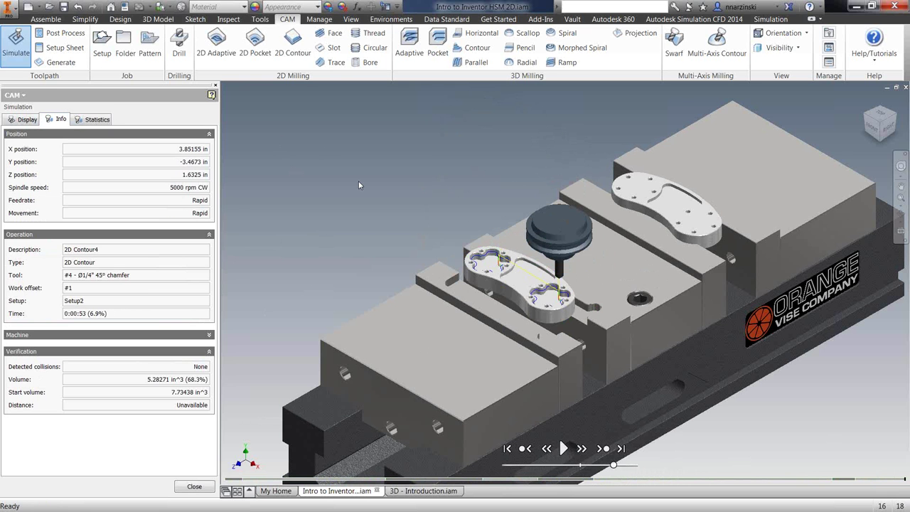
pyautogui.click(36, 117)
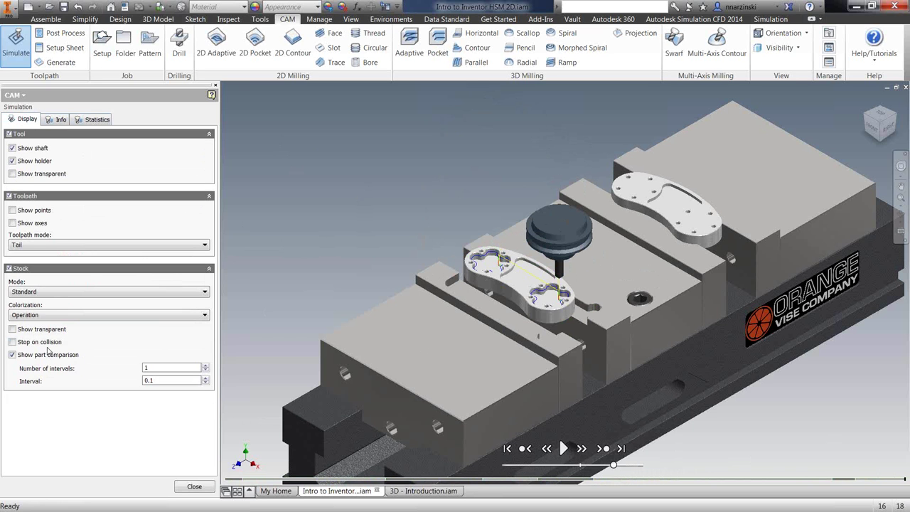
# Reduce the simulation's playback speed and review the machining statistics for the setup.
pyautogui.scroll(2, 538, 301)
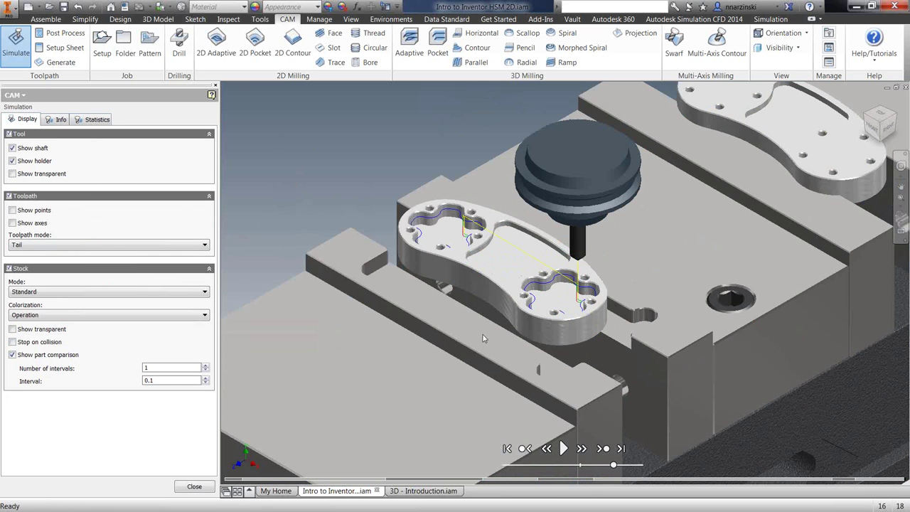
pyautogui.moveTo(613, 464); pyautogui.dragTo(591, 464)
pyautogui.click(52, 120)
pyautogui.click(81, 118)
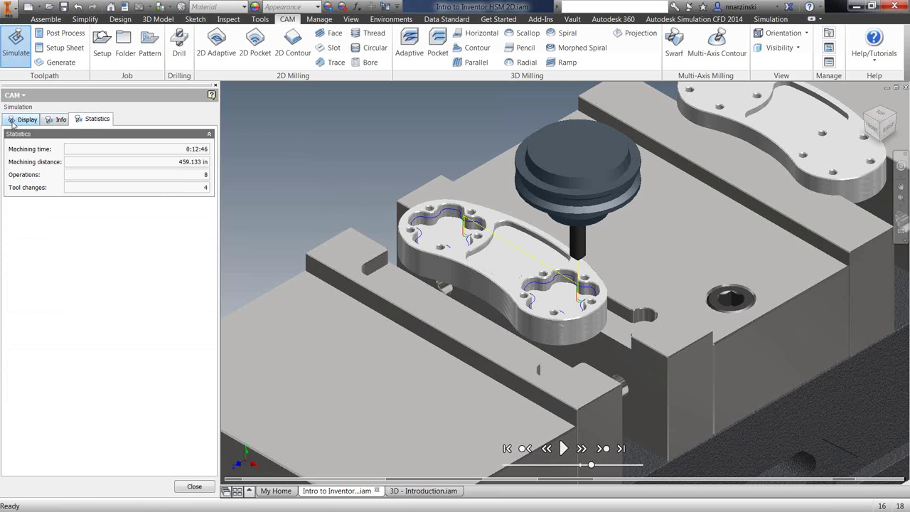
pyautogui.click(13, 123)
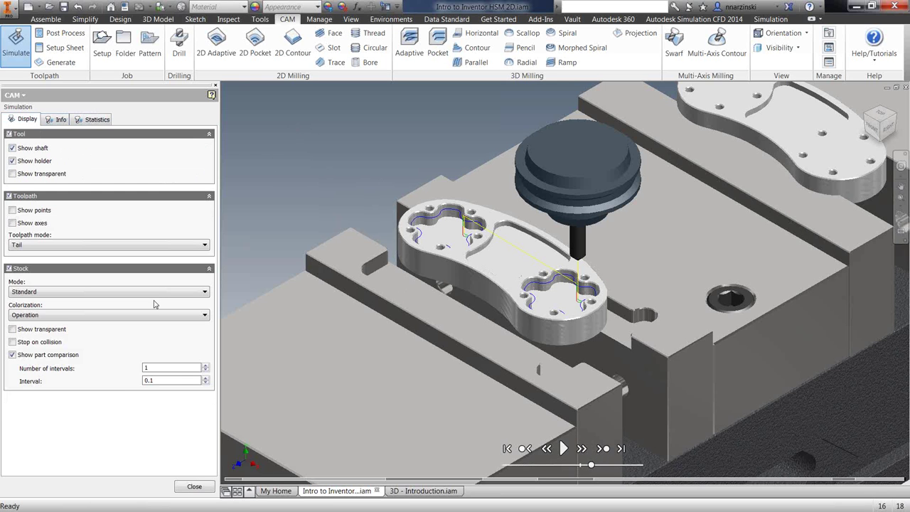
# Compare the simulated stock with the part model, examining the pockets, holes and outer walls up close, and close the simulation.
pyautogui.click(13, 354)
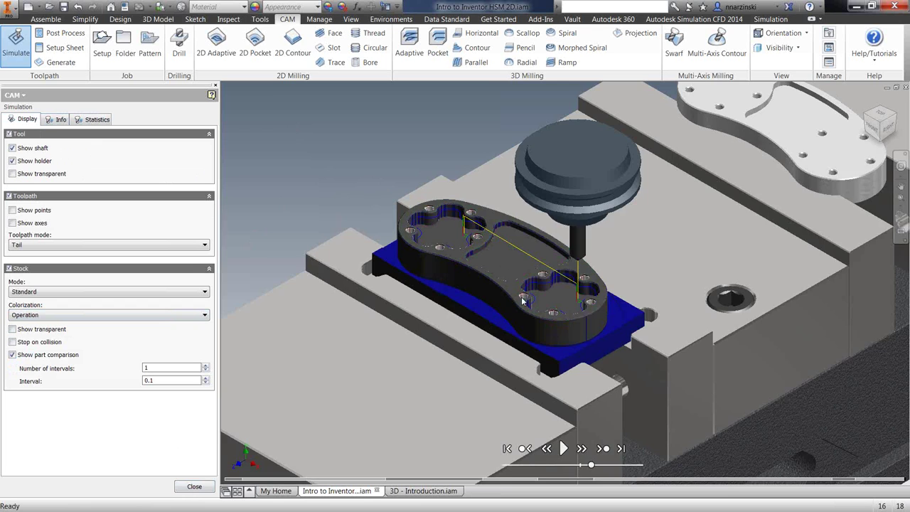
pyautogui.scroll(2, 521, 300)
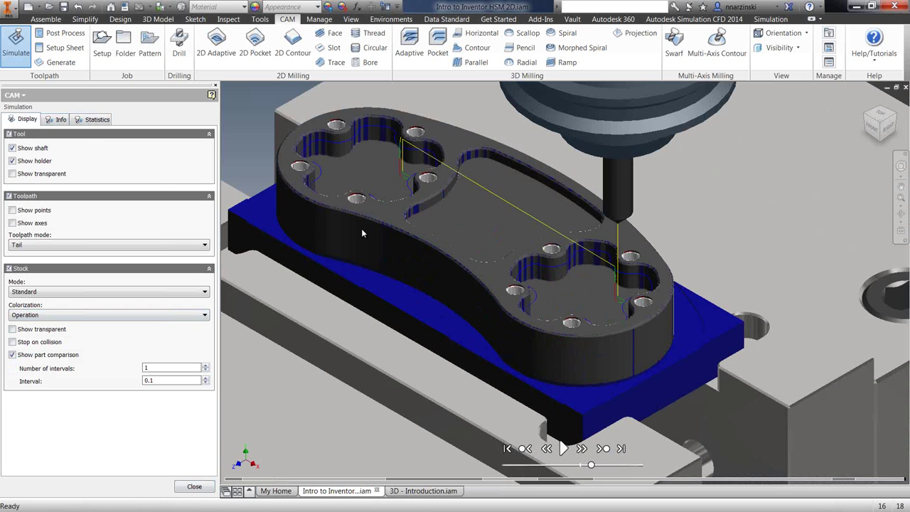
pyautogui.scroll(-3, 443, 263)
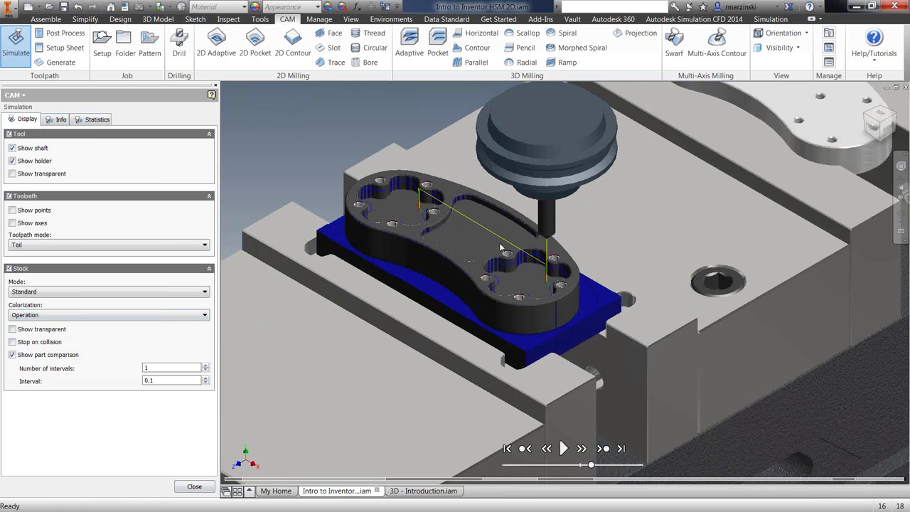
pyautogui.scroll(3, 495, 266)
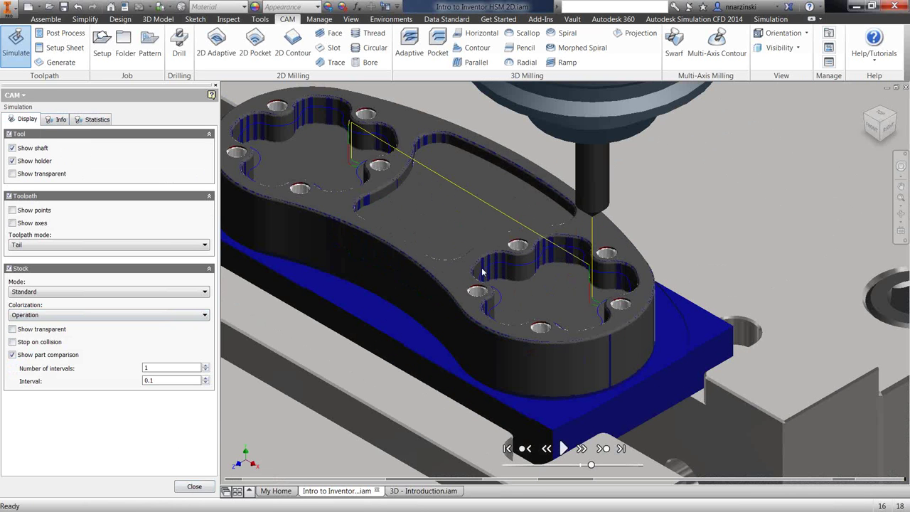
pyautogui.scroll(-3, 497, 266)
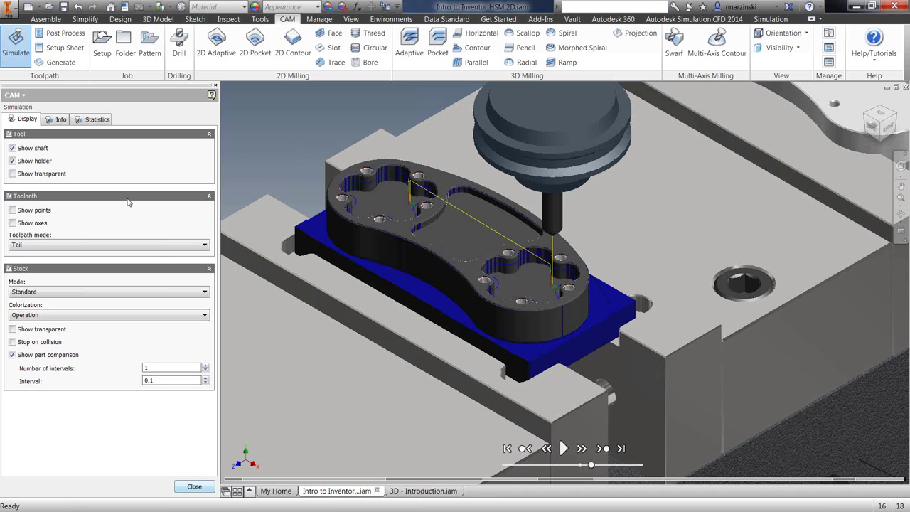
pyautogui.click(194, 486)
# Generate a setup sheet for Setup2 in the 3D Demos folder.
pyautogui.click(39, 118)
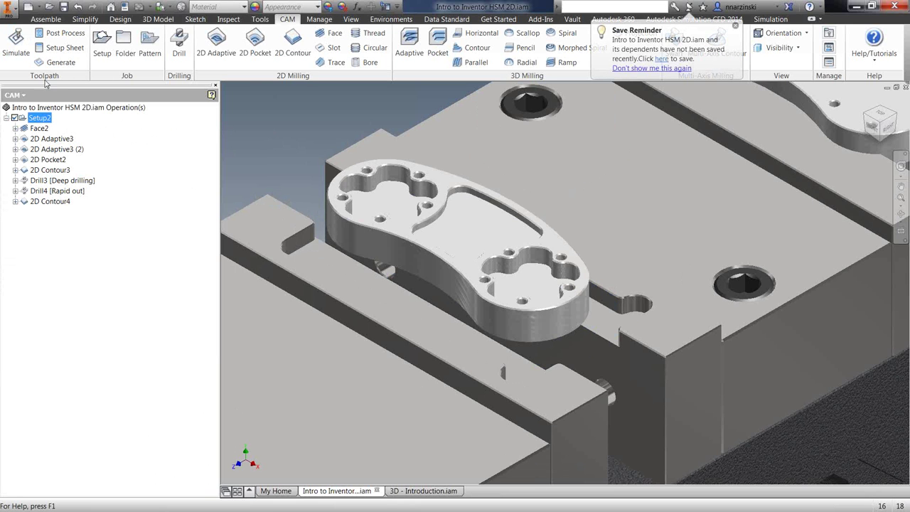
pyautogui.click(63, 47)
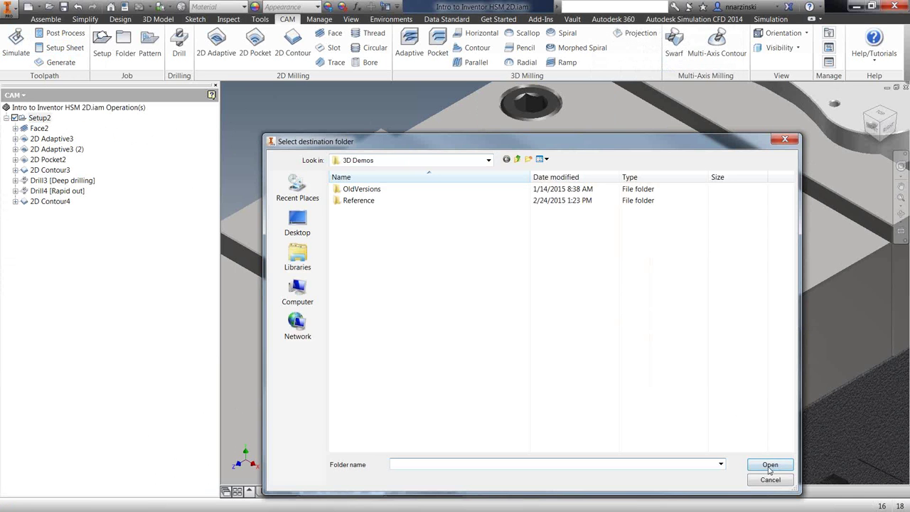
pyautogui.click(768, 466)
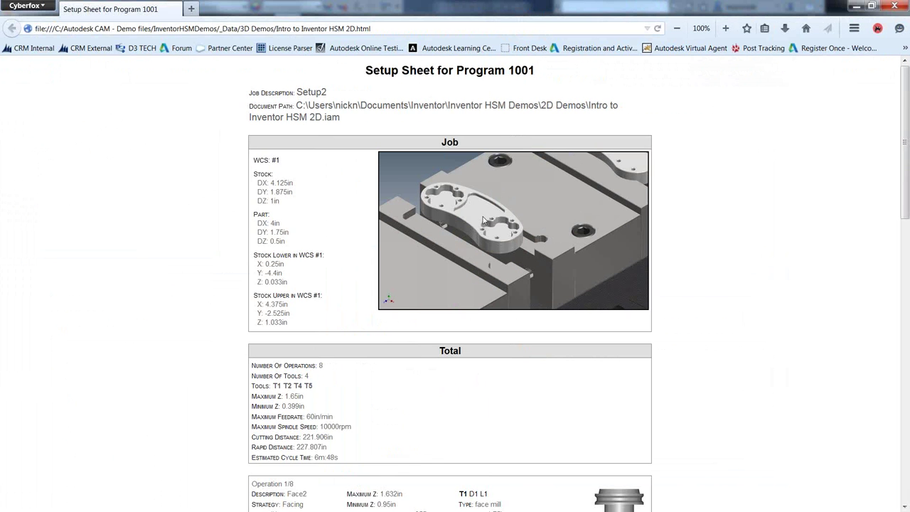
# Review the setup sheet's stock sizes, document path, totals and tooling data for each operation, then close the sheet.
pyautogui.moveTo(270, 174); pyautogui.dragTo(289, 212)
pyautogui.moveTo(352, 123); pyautogui.dragTo(300, 103)
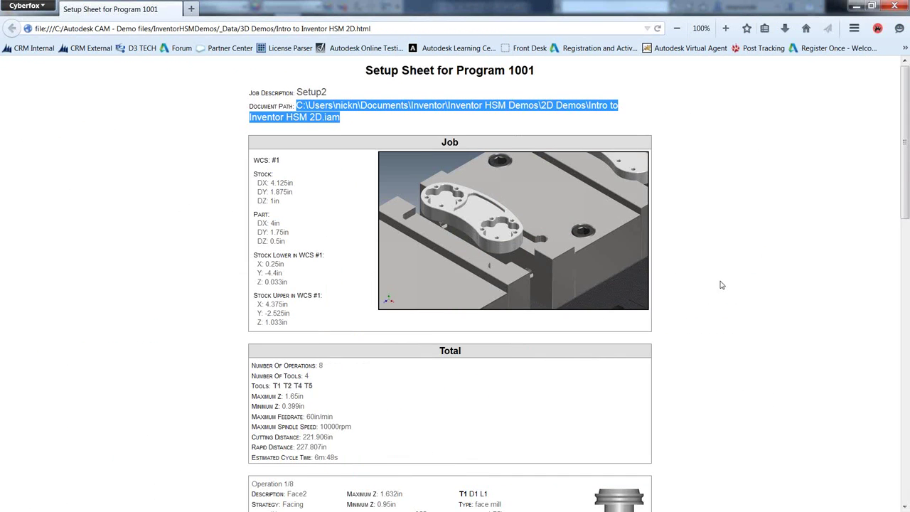
pyautogui.scroll(-3, 721, 284)
pyautogui.scroll(-6, 717, 288)
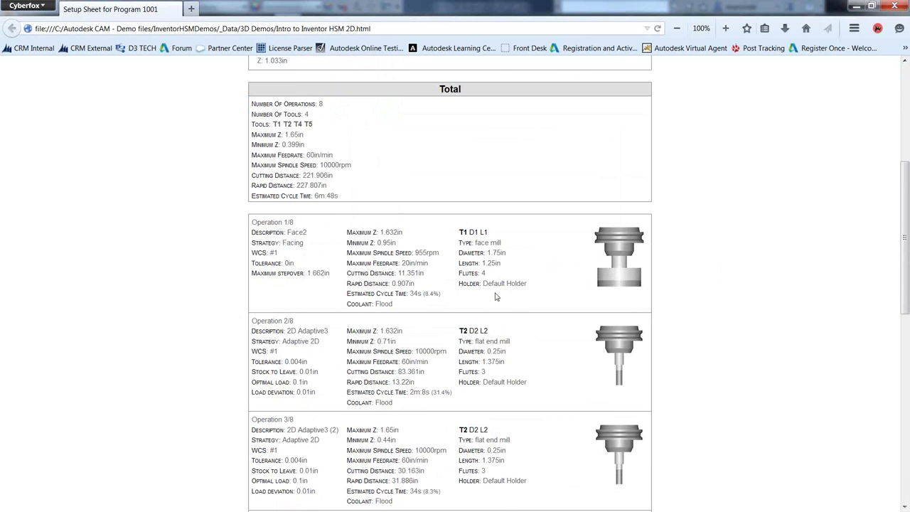
pyautogui.scroll(-10, 501, 299)
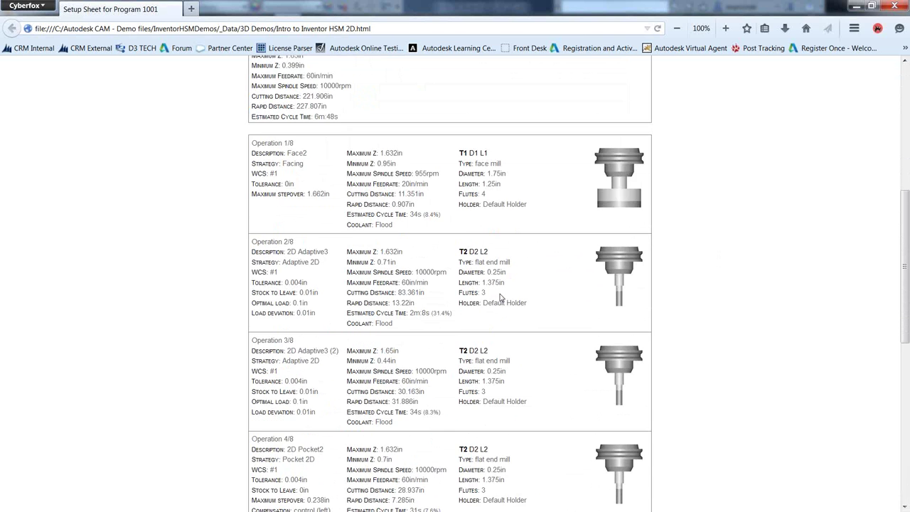
pyautogui.scroll(-1, 507, 297)
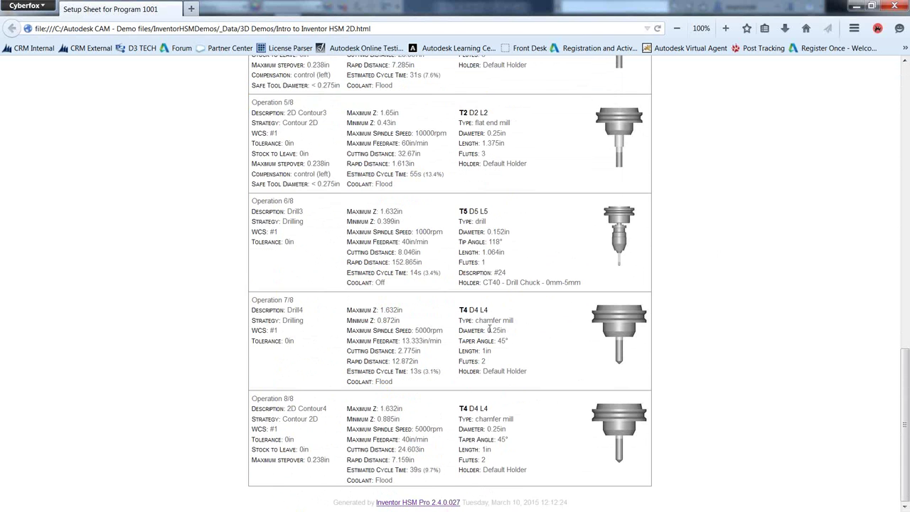
pyautogui.scroll(1, 509, 284)
pyautogui.scroll(9, 509, 283)
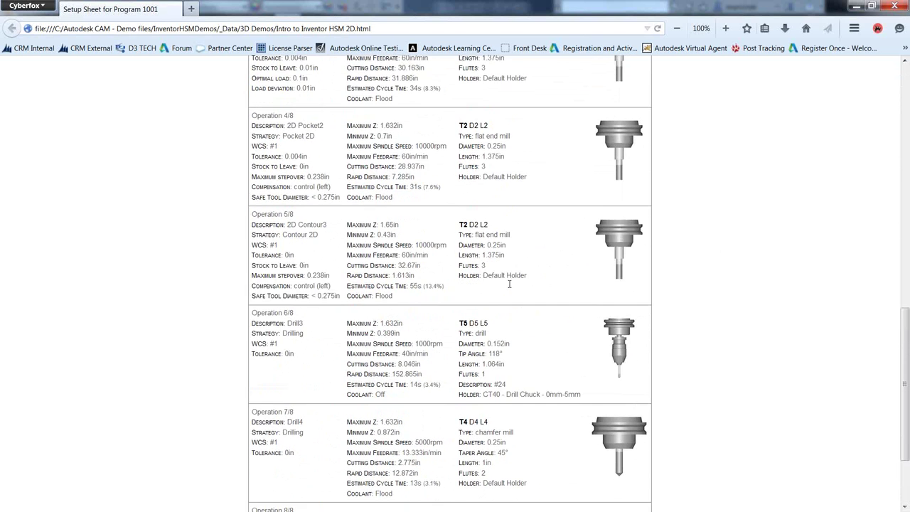
pyautogui.scroll(5, 519, 227)
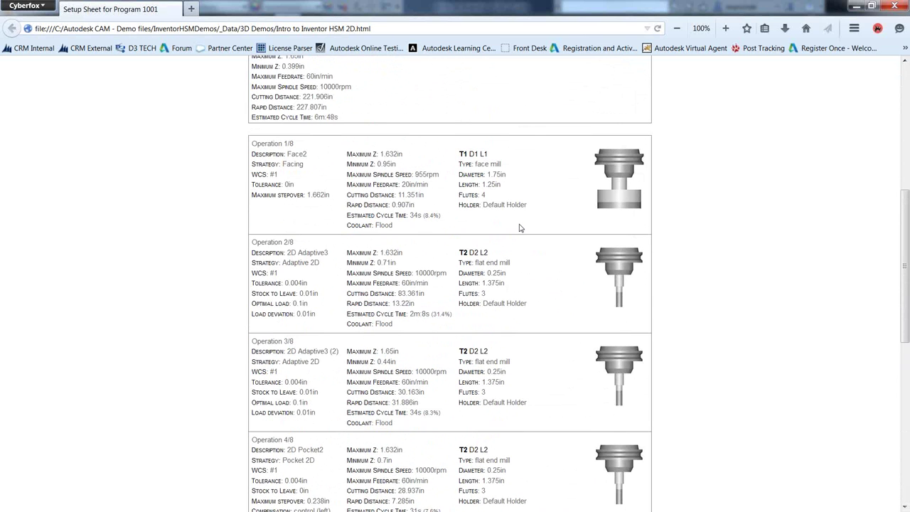
pyautogui.click(893, 7)
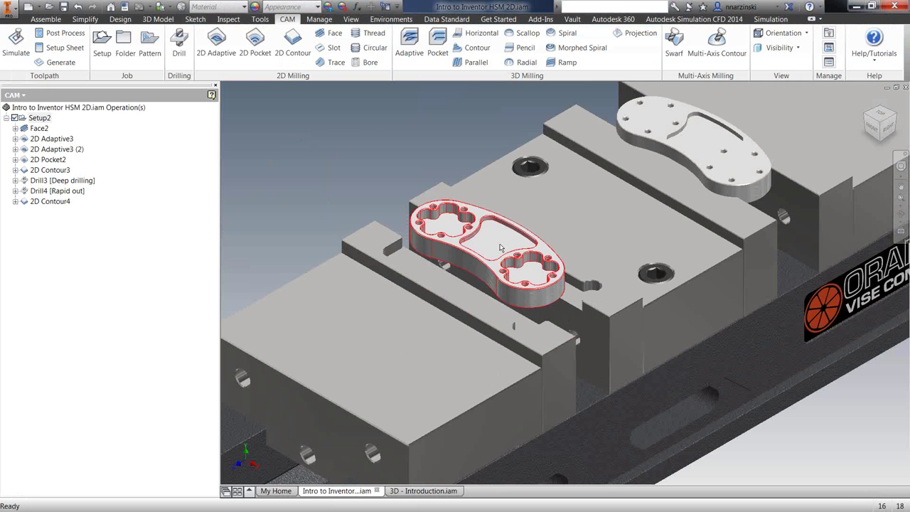
# Edit the vise-mounted part CAM Mania 2013:1 in place and open Sketch1 under Extrusion1.
pyautogui.click(499, 247)
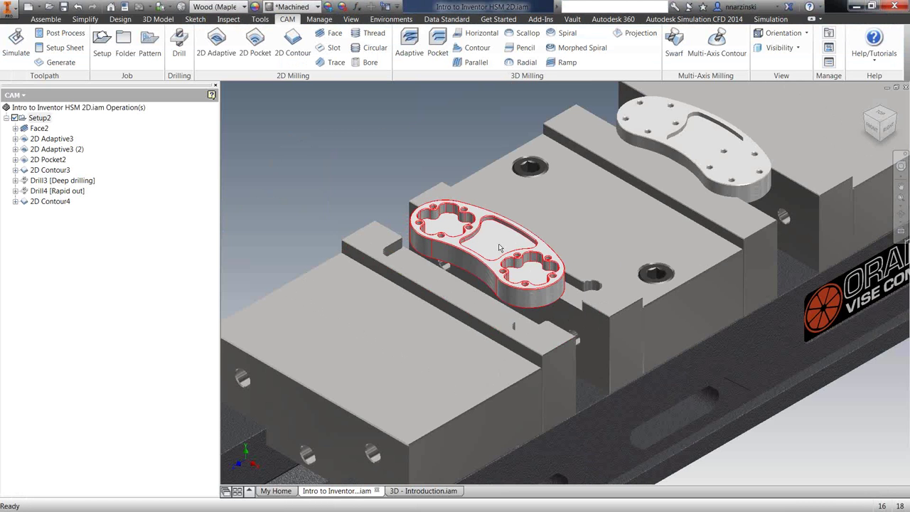
pyautogui.doubleClick(498, 243)
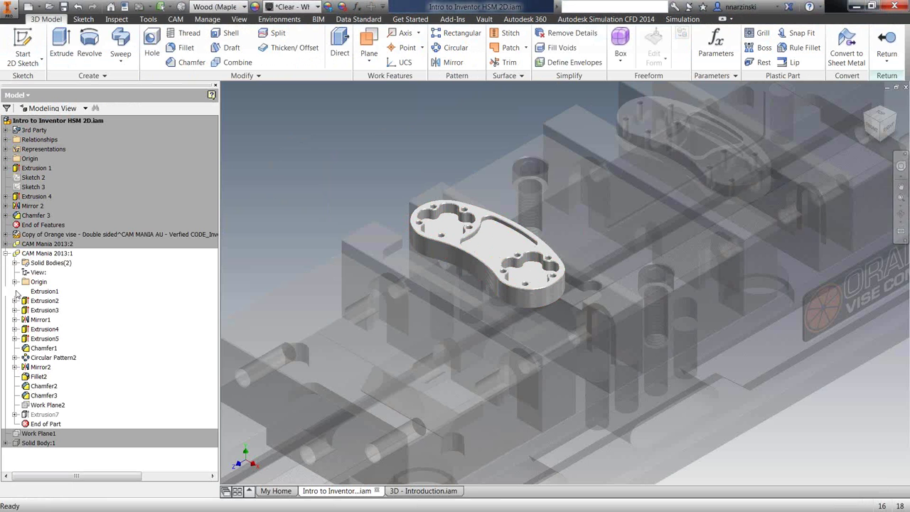
pyautogui.click(15, 291)
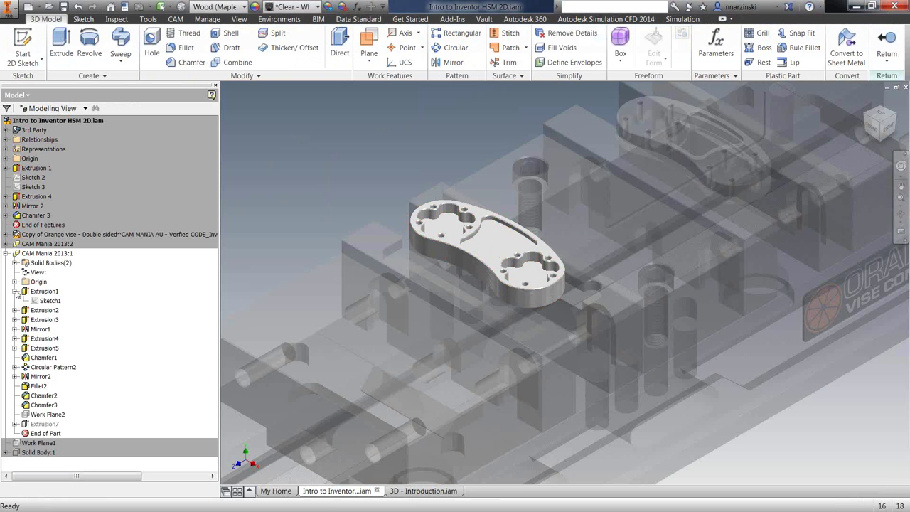
pyautogui.click(48, 301)
pyautogui.doubleClick(497, 211)
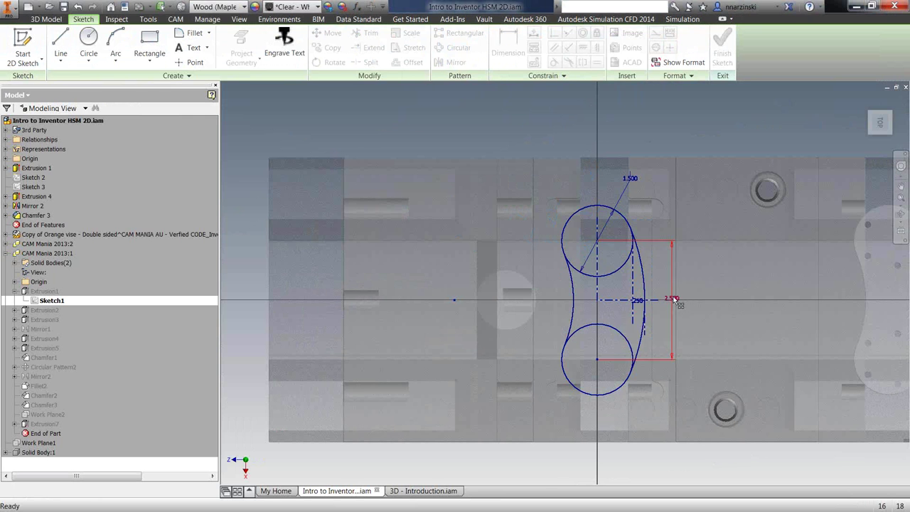
# Set the distance between the two end circles' centres to 3.5 in and finish the sketch.
pyautogui.doubleClick(672, 299)
pyautogui.write('3.5')
pyautogui.press('Return')
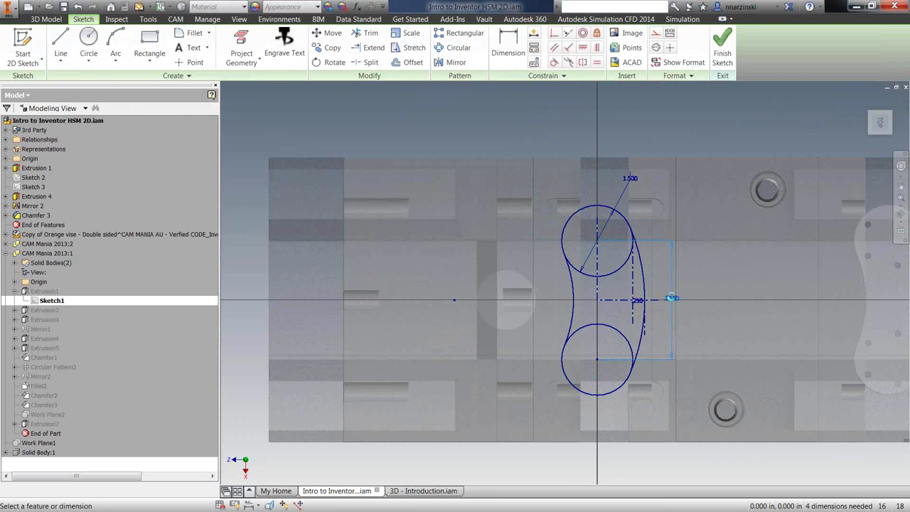
pyautogui.click(715, 69)
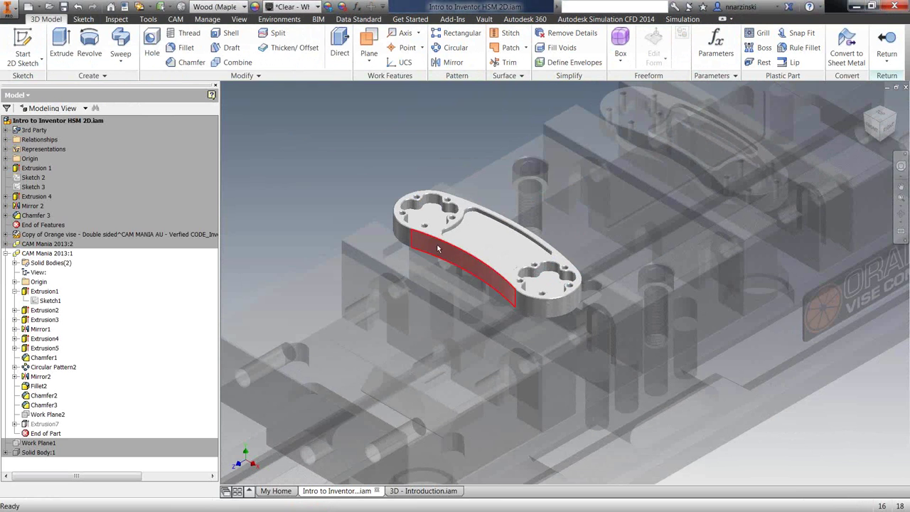
# Edit Circular Pattern2 of the part so that it has 3 occurrences.
pyautogui.click(45, 368)
pyautogui.rightClick(44, 368)
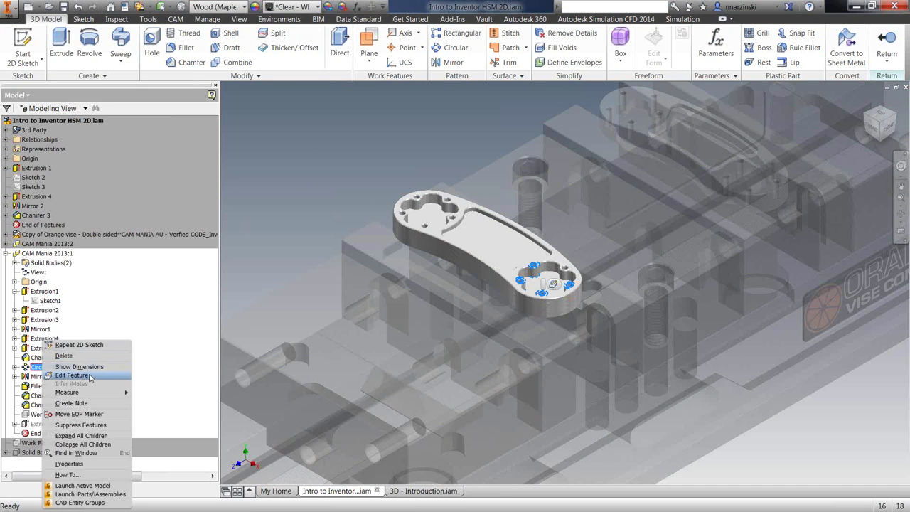
pyautogui.click(72, 374)
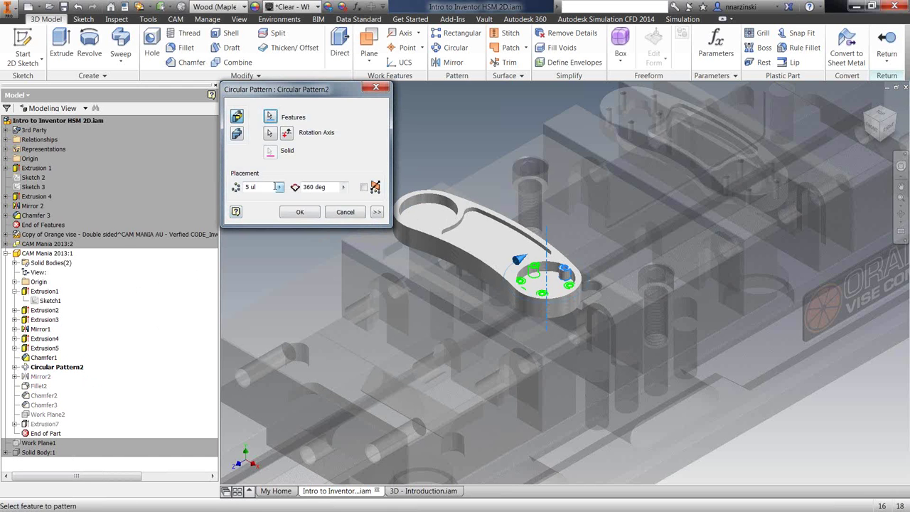
pyautogui.doubleClick(250, 187)
pyautogui.write('3')
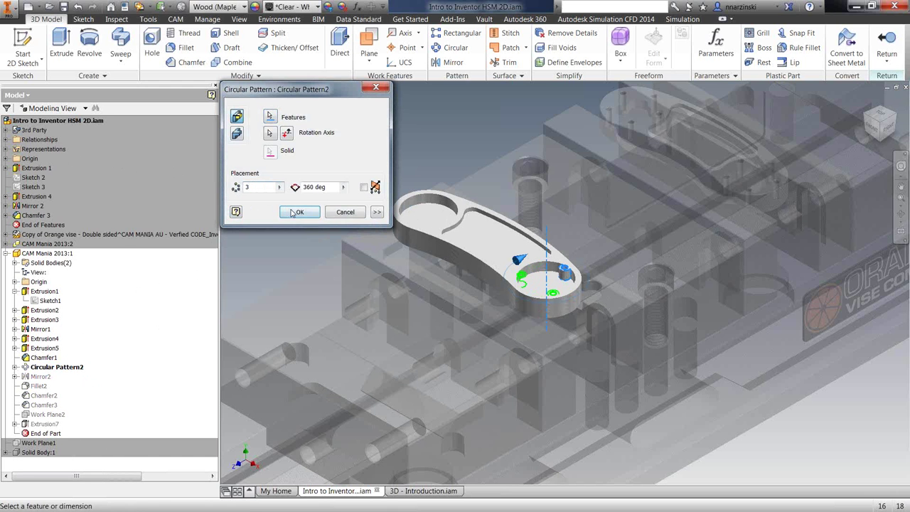
pyautogui.click(294, 211)
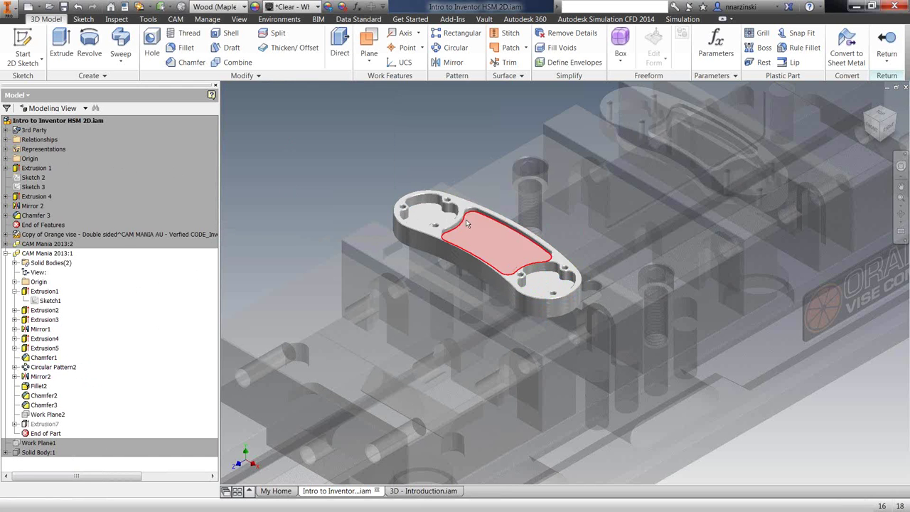
# Finish editing the part in place and regenerate all toolpaths of Setup2 for the changed model.
pyautogui.rightClick(392, 116)
pyautogui.click(392, 147)
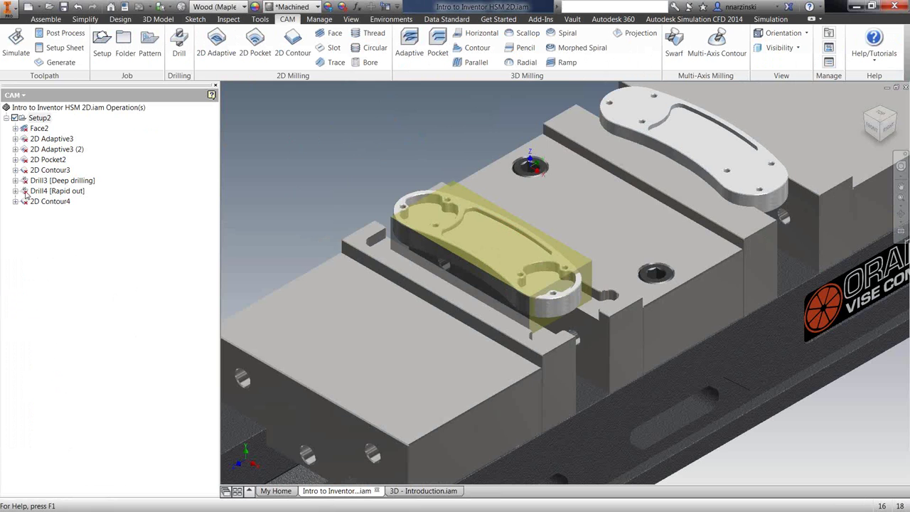
pyautogui.click(39, 118)
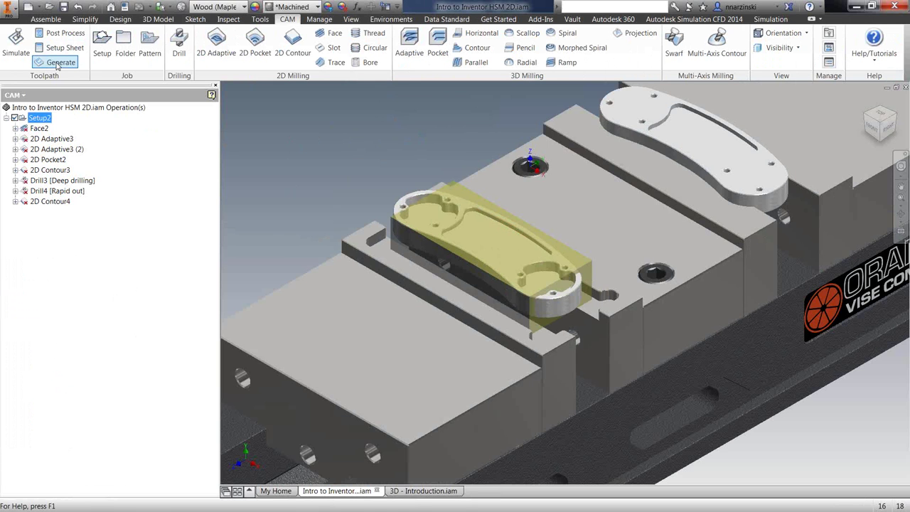
pyautogui.click(61, 62)
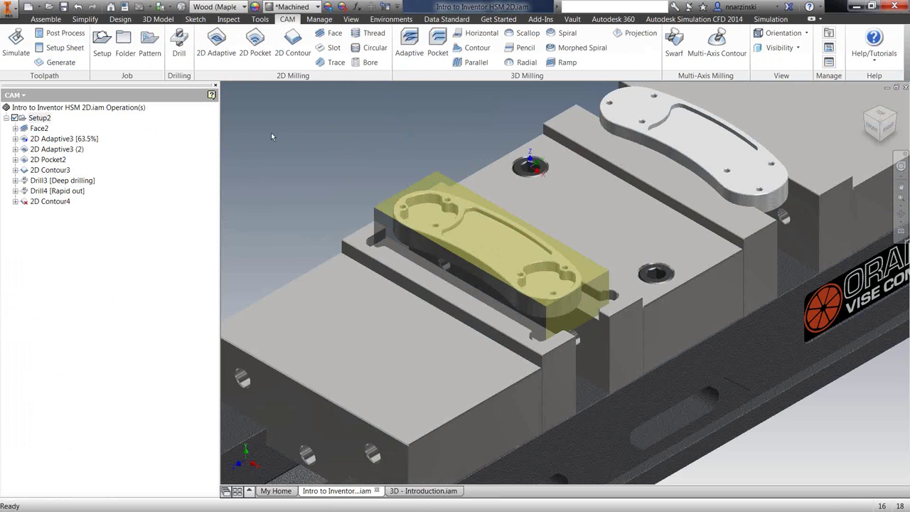
# Examine the regenerated toolpaths of Face2, 2D Adaptive3 and 2D Adaptive3 (2) on the longer part.
pyautogui.click(39, 128)
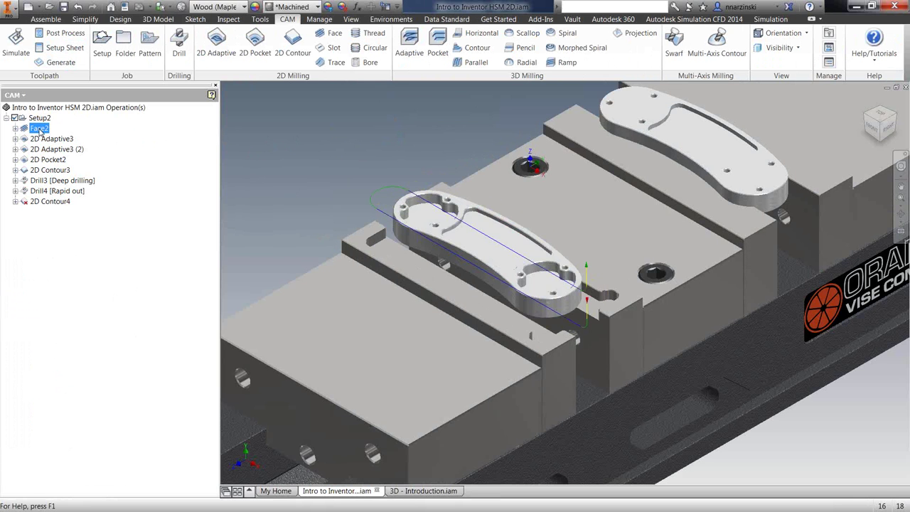
pyautogui.press('Down')
pyautogui.press('Down')
pyautogui.press('Up')
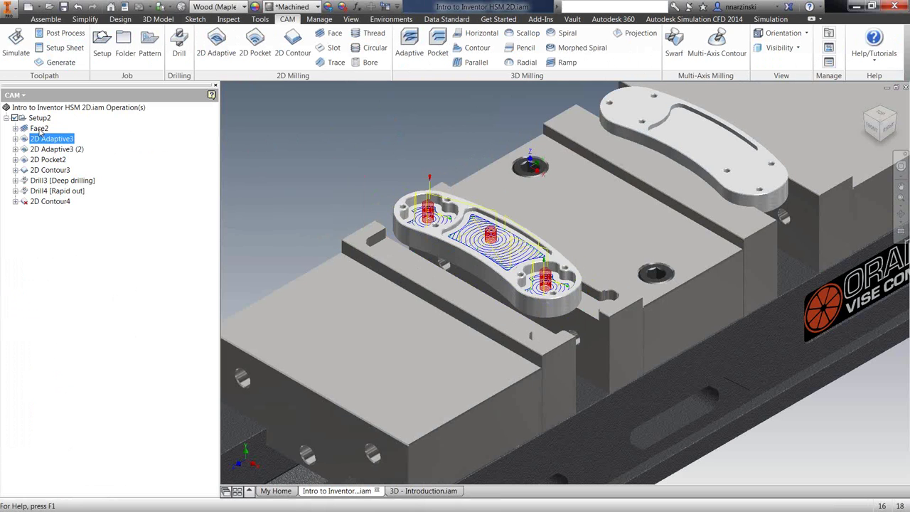
pyautogui.press('Down')
pyautogui.press('Down')
pyautogui.press('Up')
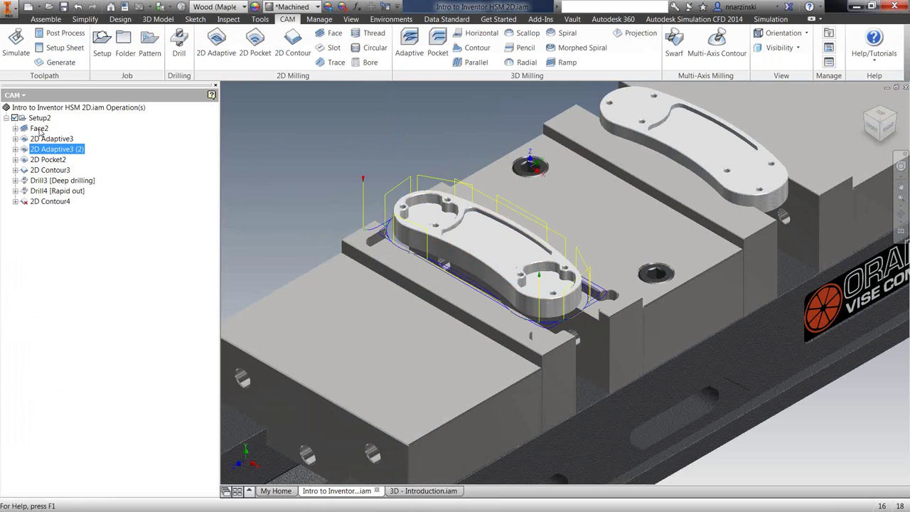
pyautogui.press('Up')
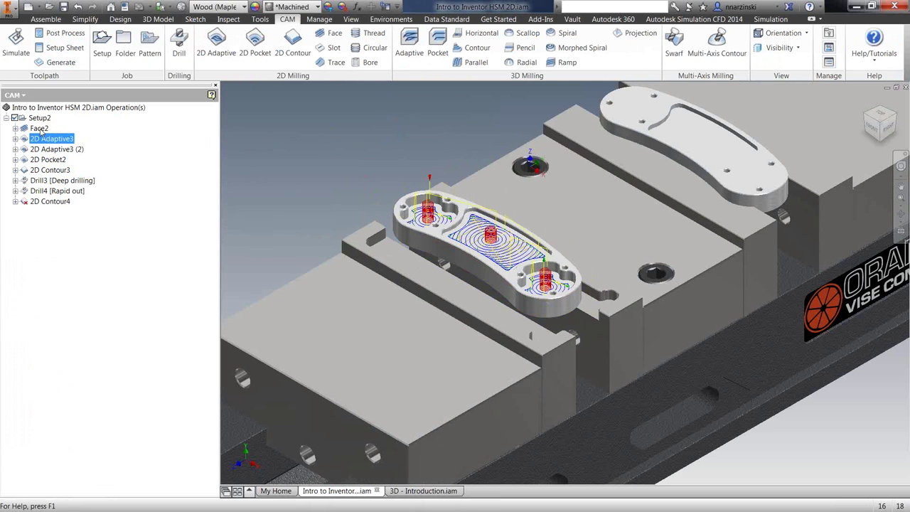
# Edit 2D Contour4 to reselect the rim of the end pocket that lost its chamfer contour and recalculate the toolpath.
pyautogui.click(44, 203)
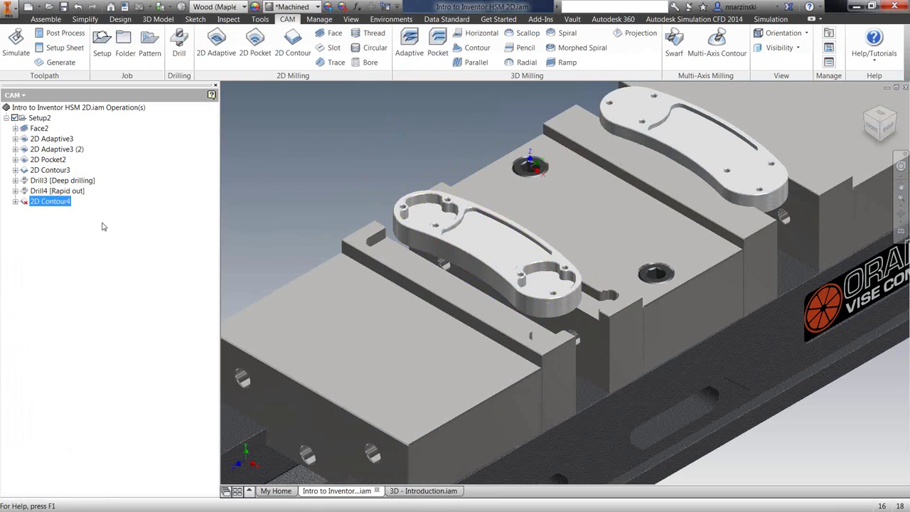
pyautogui.doubleClick(39, 204)
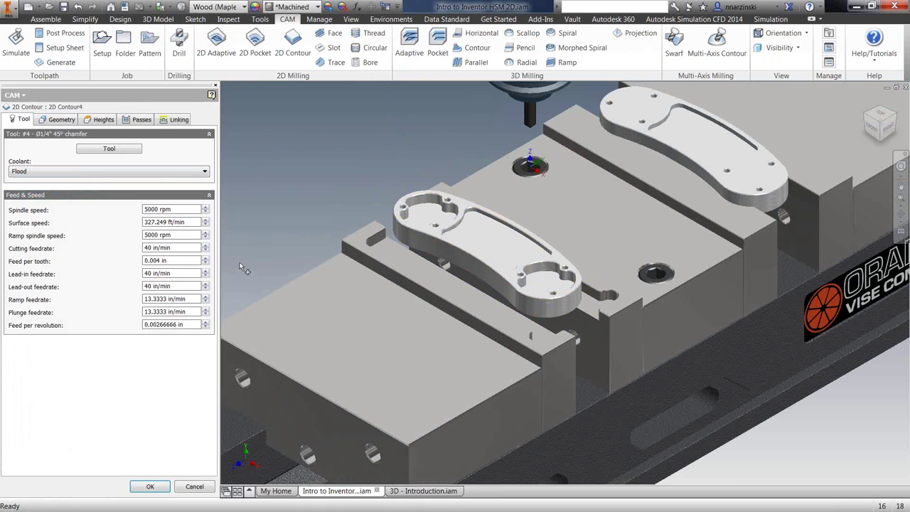
pyautogui.click(57, 119)
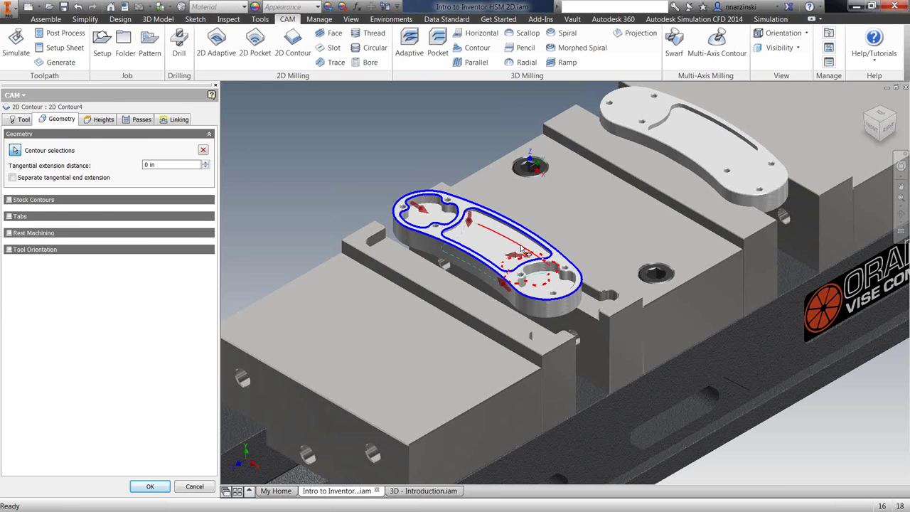
pyautogui.click(554, 265)
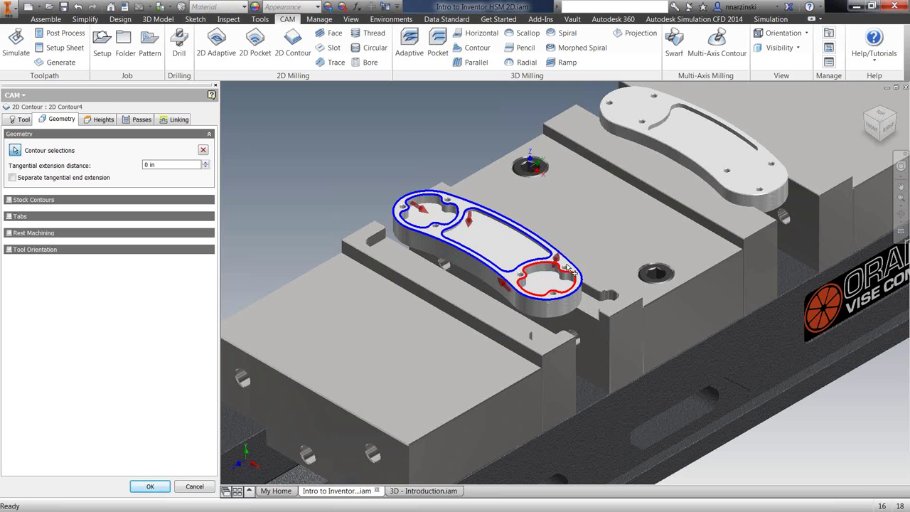
pyautogui.rightClick(361, 152)
pyautogui.click(398, 154)
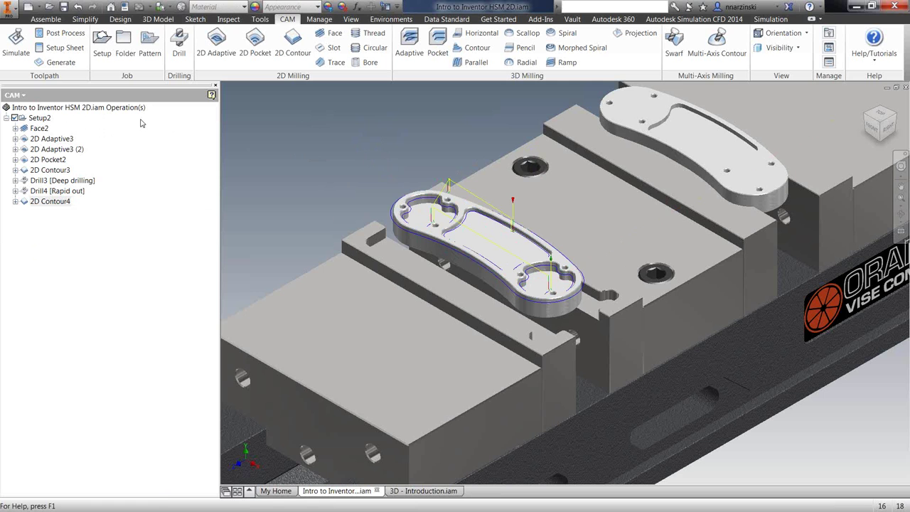
# Start post processing all operations of Setup2 with the haas.cps - Generic HAAS configuration and review the post properties.
pyautogui.click(40, 119)
pyautogui.click(40, 120)
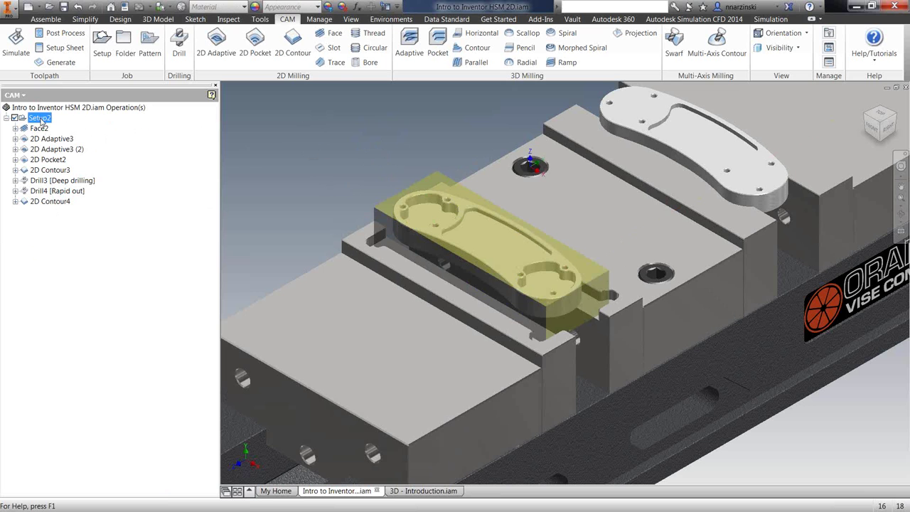
pyautogui.click(53, 140)
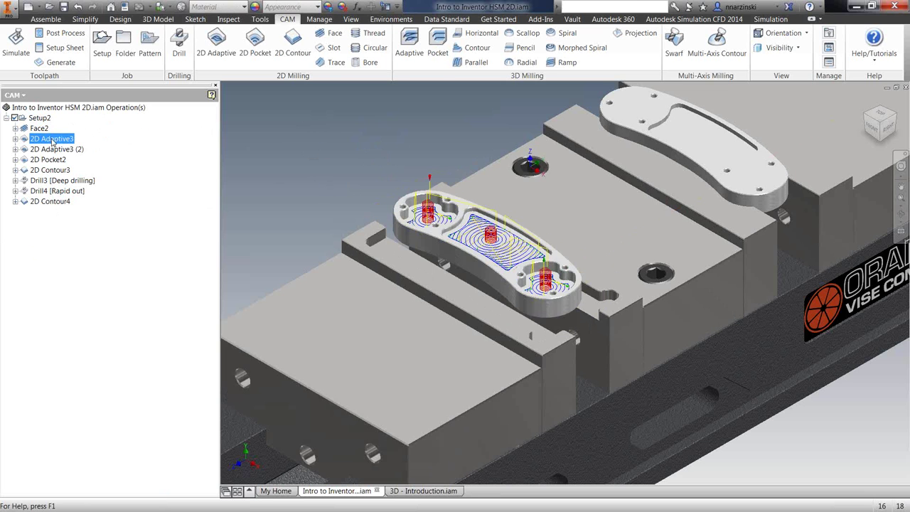
pyautogui.click(39, 119)
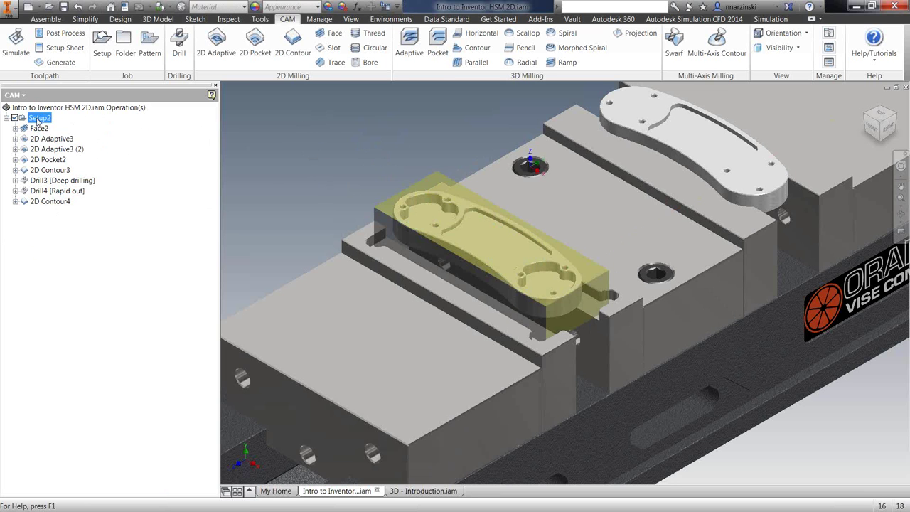
pyautogui.click(75, 39)
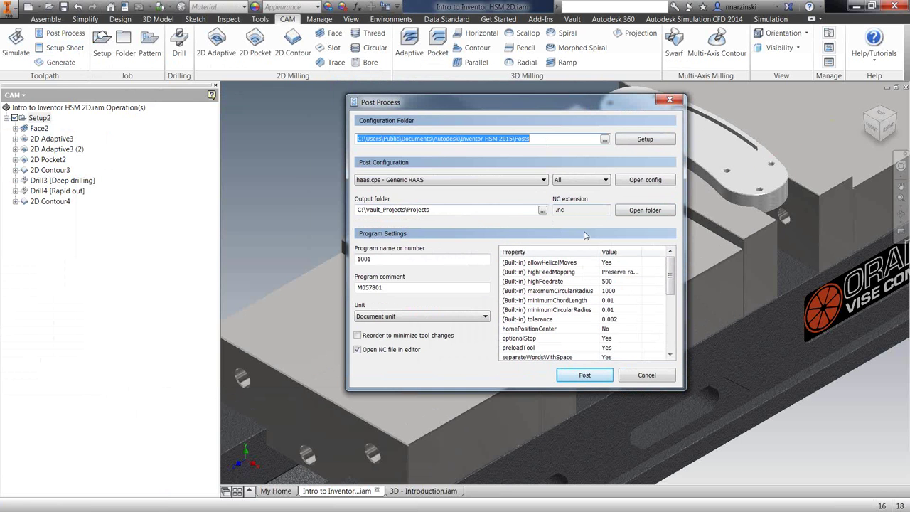
pyautogui.moveTo(673, 279); pyautogui.dragTo(626, 275)
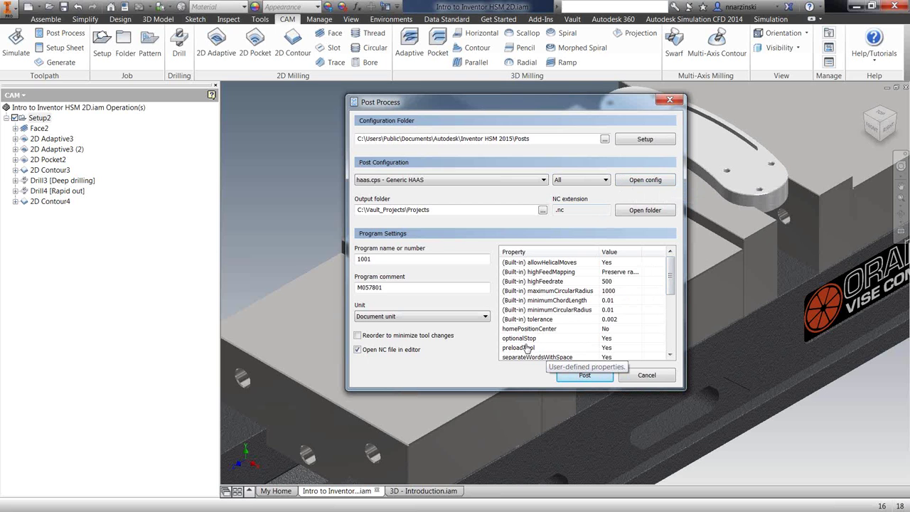
# Keep preloadTool set to Yes and post the program as 1001.nc in the Projects folder, replacing the existing file.
pyautogui.click(610, 350)
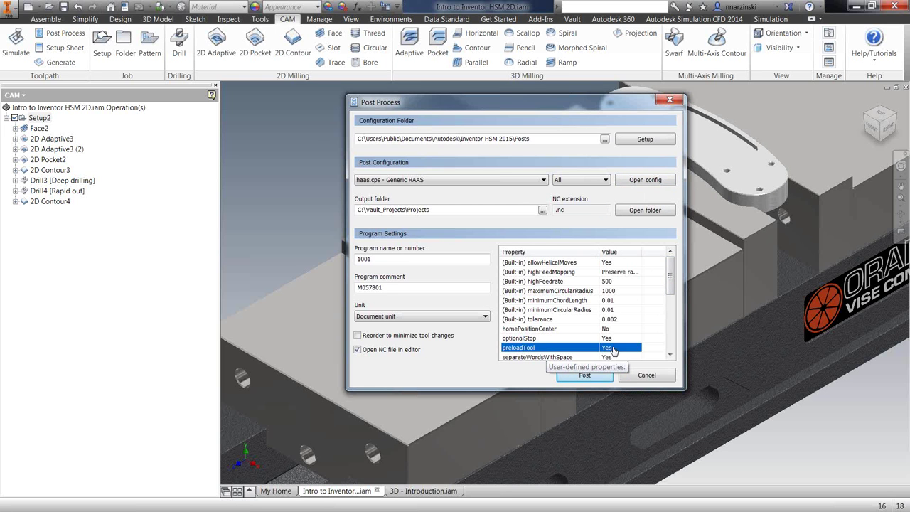
pyautogui.click(612, 350)
pyautogui.click(609, 365)
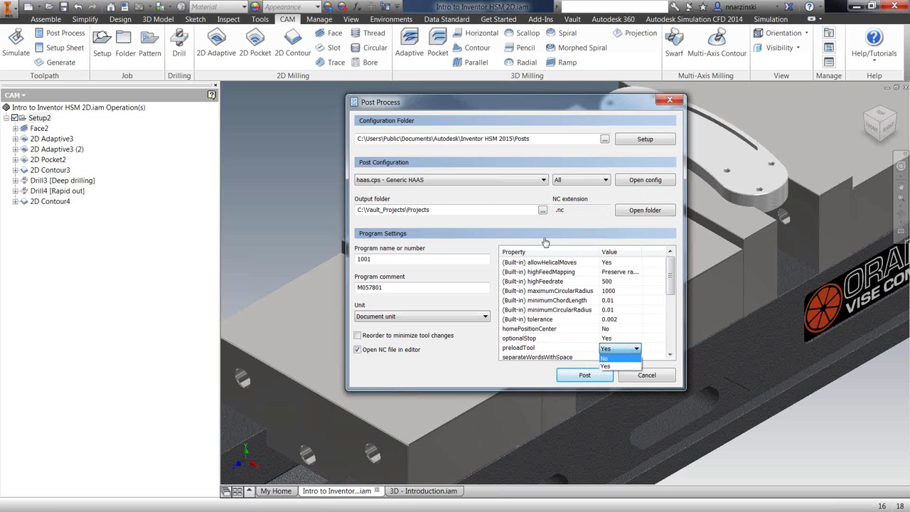
pyautogui.click(613, 350)
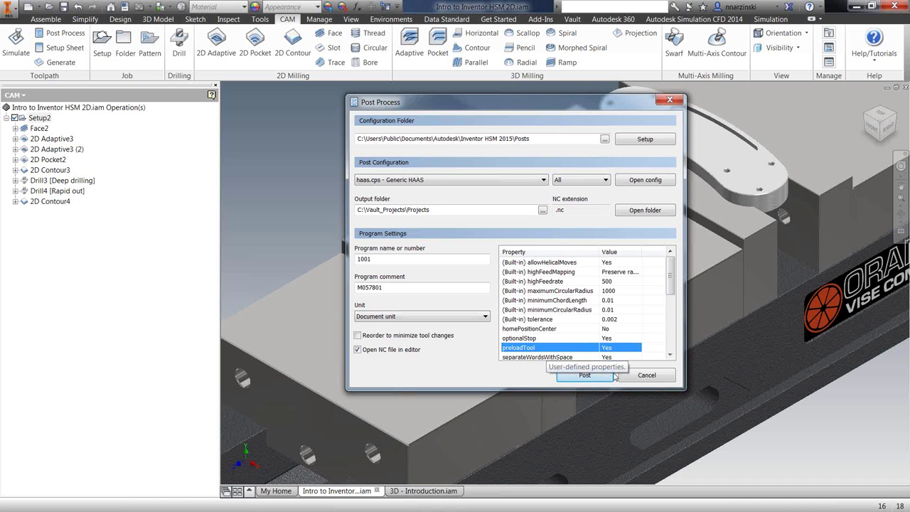
pyautogui.click(585, 376)
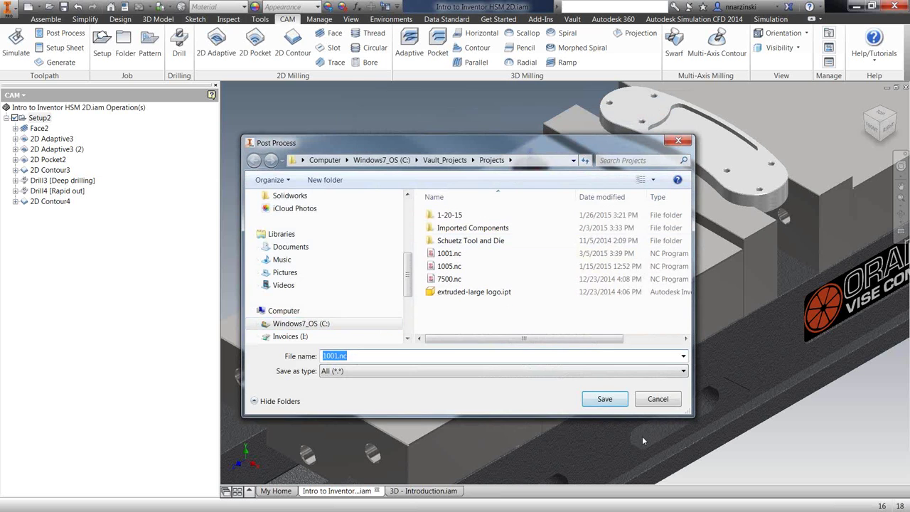
pyautogui.click(605, 399)
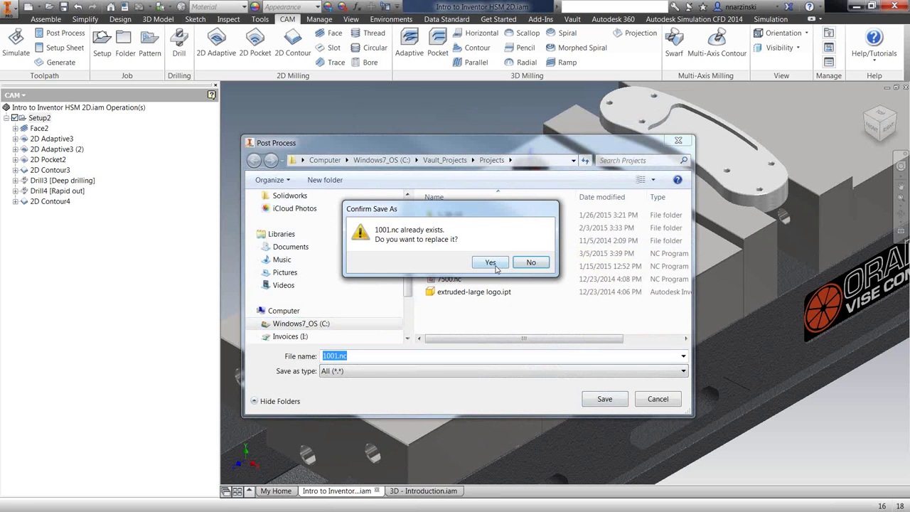
pyautogui.click(496, 266)
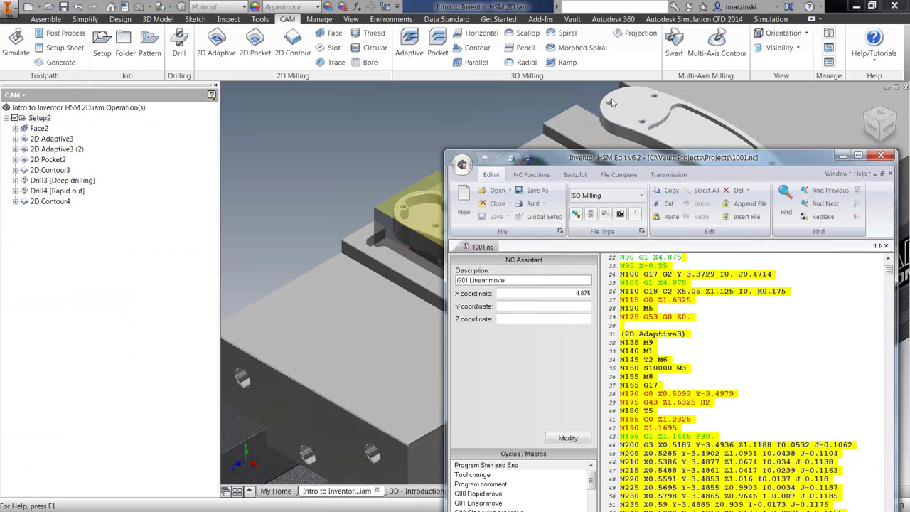
# Examine the posted 1001.nc code from its header, moving forward and back through the tool changes.
pyautogui.scroll(7, 451, 164)
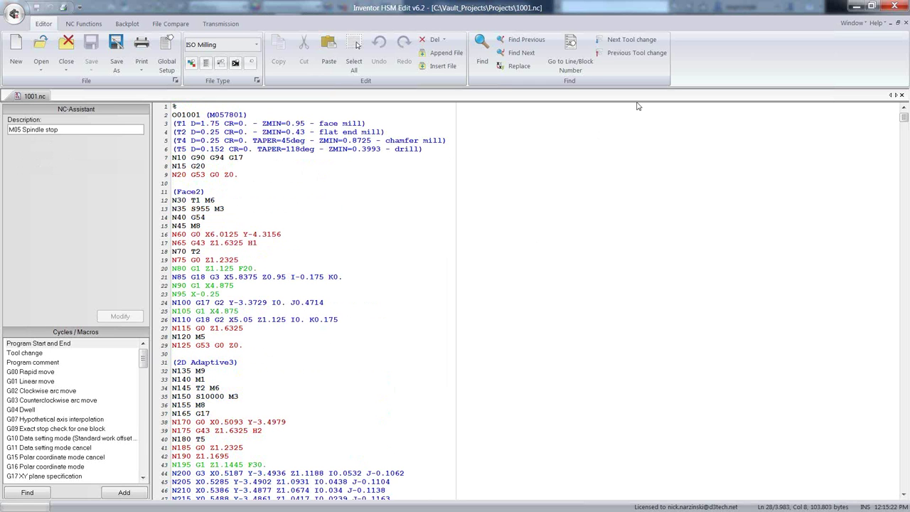
pyautogui.click(638, 42)
pyautogui.click(638, 41)
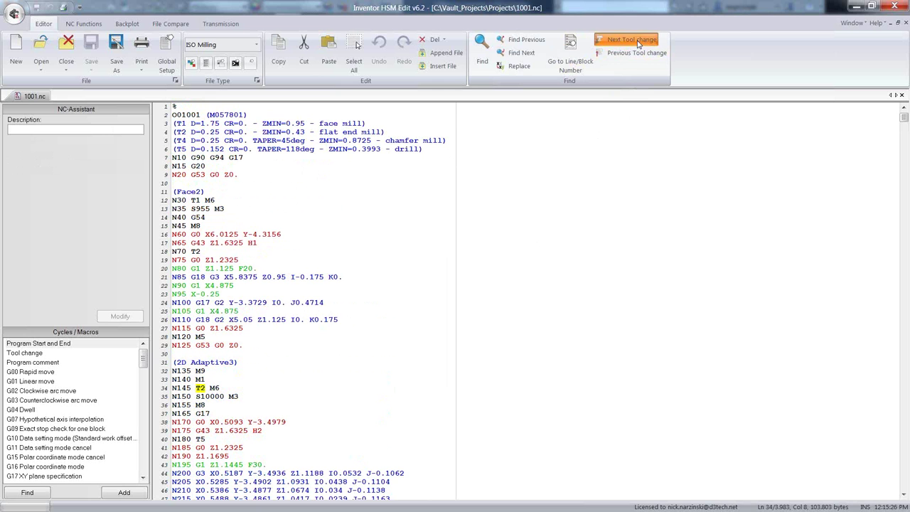
pyautogui.click(638, 42)
pyautogui.click(638, 41)
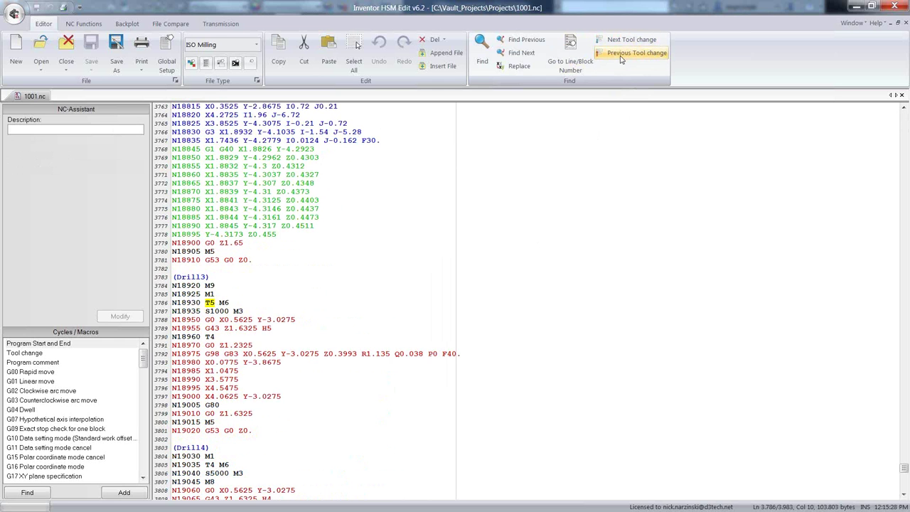
pyautogui.click(636, 53)
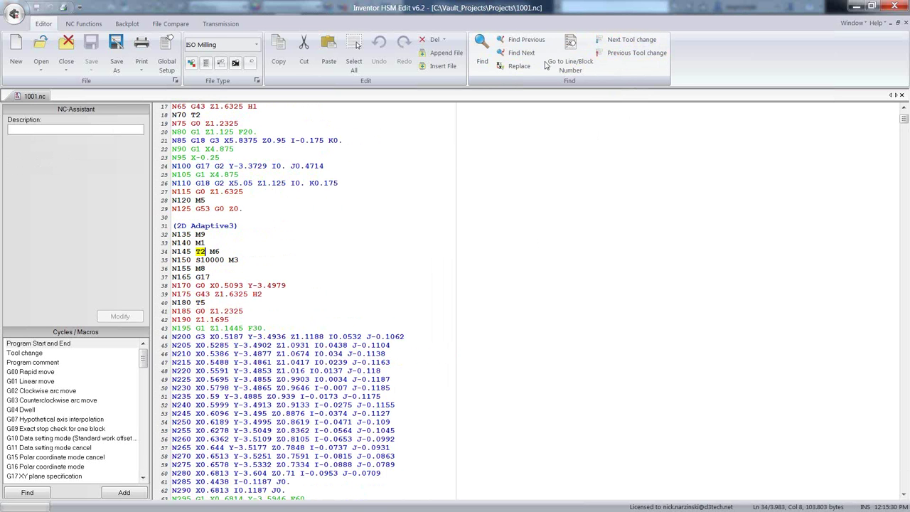
# Look at the transmission options for sending the program to a machine and show the backplot of 1001.nc.
pyautogui.click(221, 25)
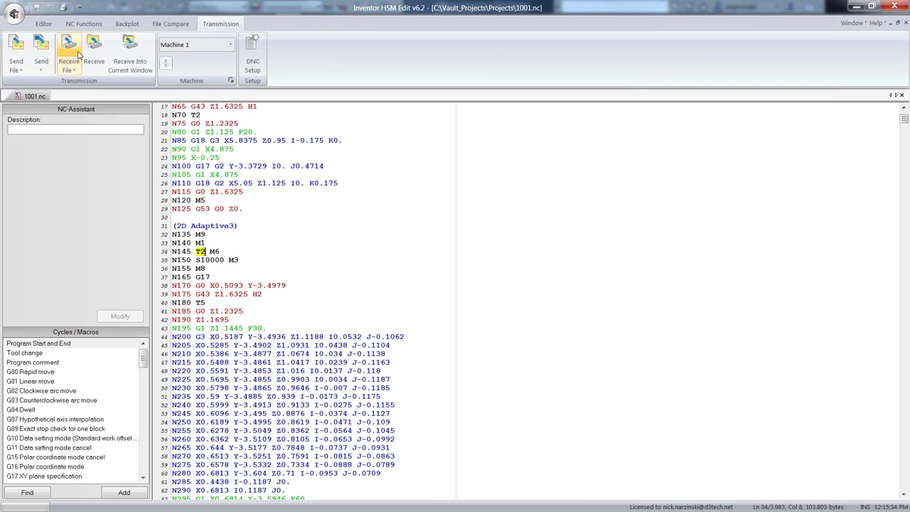
pyautogui.click(128, 24)
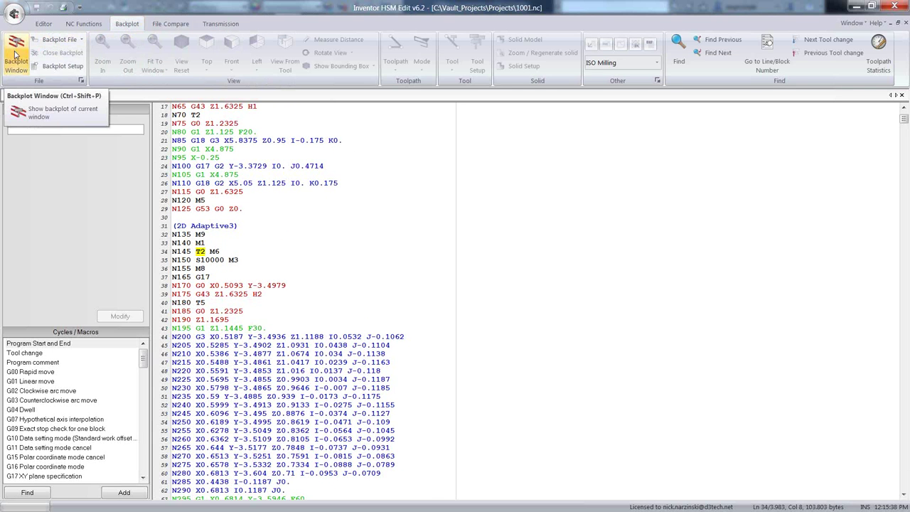
pyautogui.click(16, 55)
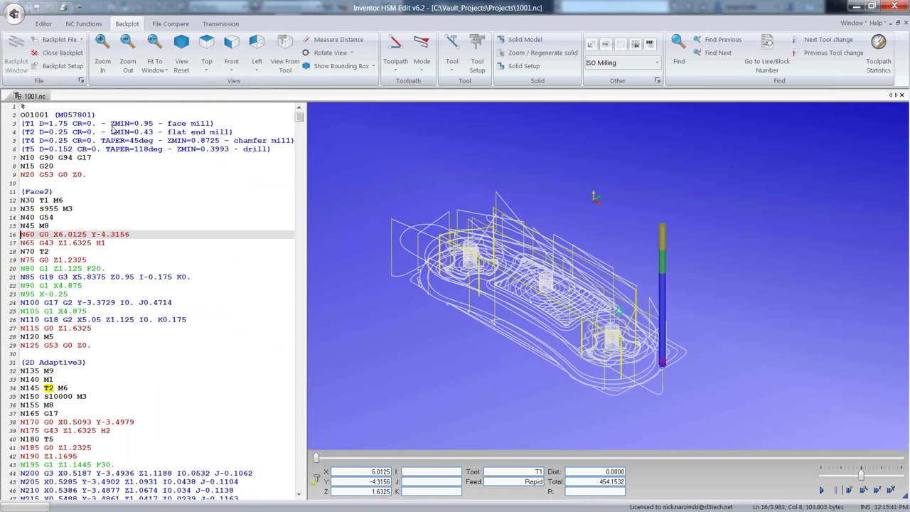
# Step through the 1001.nc lines from the header into the 2D Adaptive3 moves, following the tool in the backplot, and close the editor.
pyautogui.click(111, 125)
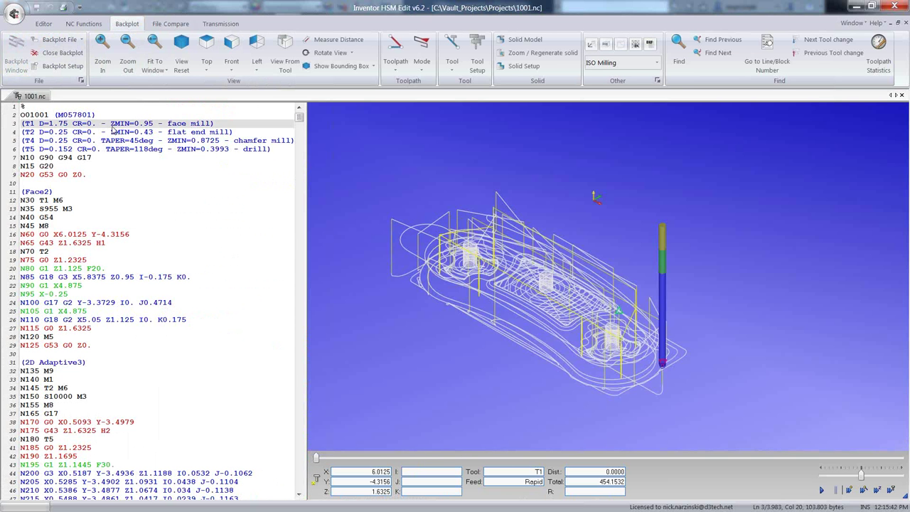
pyautogui.press('Down')
pyautogui.press('Down')
pyautogui.press('Down')
pyautogui.press('Down')
pyautogui.press('Down')
pyautogui.press('Down')
pyautogui.press('Down')
pyautogui.press('Down')
pyautogui.press('Down')
pyautogui.press('Down')
pyautogui.press('Down')
pyautogui.press('Down')
pyautogui.press('Down')
pyautogui.press('Down')
pyautogui.press('Down')
pyautogui.press('Down')
pyautogui.press('Down')
pyautogui.press('Down')
pyautogui.press('Down')
pyautogui.press('Down')
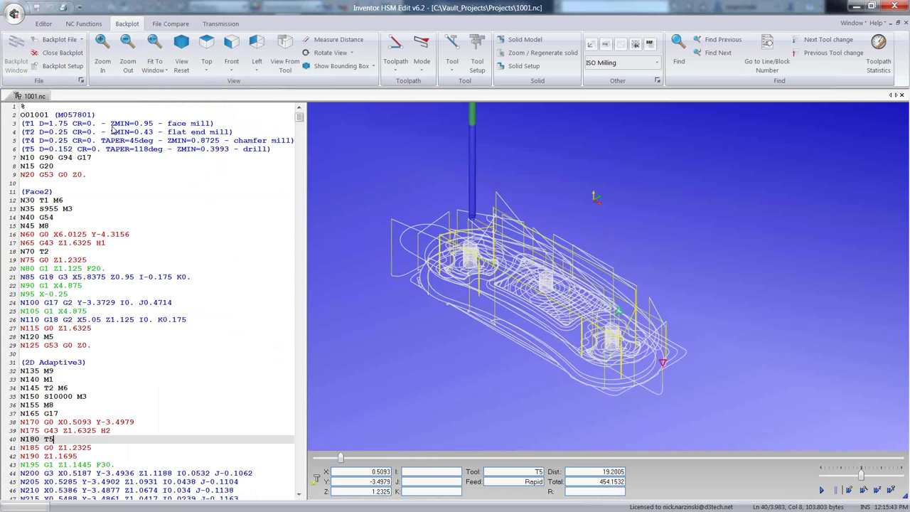
pyautogui.press('Down')
pyautogui.press('Down')
pyautogui.press('Down')
pyautogui.press('Down')
pyautogui.press('Down')
pyautogui.press('Down')
pyautogui.press('Down')
pyautogui.press('Down')
pyautogui.press('Down')
pyautogui.press('Down')
pyautogui.press('Down')
pyautogui.press('Down')
pyautogui.press('Down')
pyautogui.press('Down')
pyautogui.press('Down')
pyautogui.press('Down')
pyautogui.press('Down')
pyautogui.press('Down')
pyautogui.press('Down')
pyautogui.press('Down')
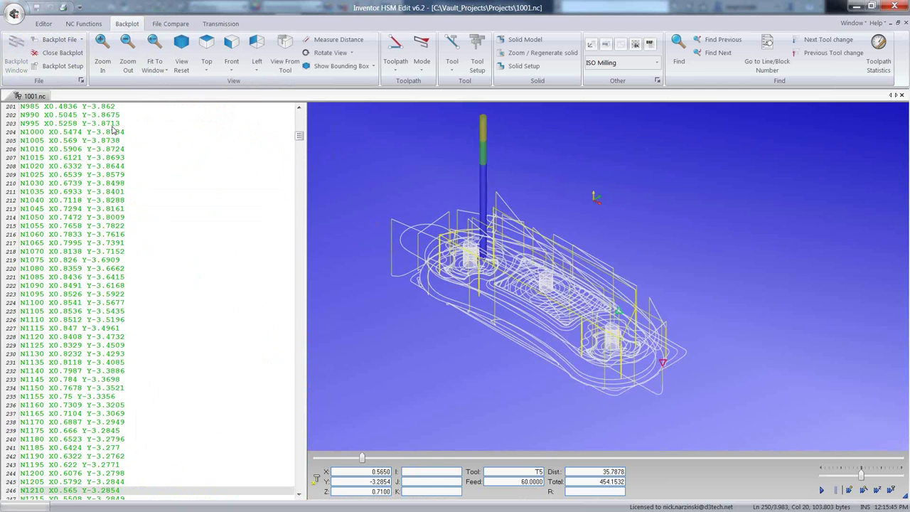
pyautogui.press('Down')
pyautogui.press('Down')
pyautogui.press('Down')
pyautogui.press('Down')
pyautogui.press('Down')
pyautogui.press('Down')
pyautogui.press('Down')
pyautogui.press('Down')
pyautogui.press('Down')
pyautogui.press('Down')
pyautogui.press('Down')
pyautogui.press('Down')
pyautogui.press('Down')
pyautogui.press('Down')
pyautogui.press('Down')
pyautogui.press('Down')
pyautogui.press('Down')
pyautogui.press('Down')
pyautogui.press('Down')
pyautogui.press('Down')
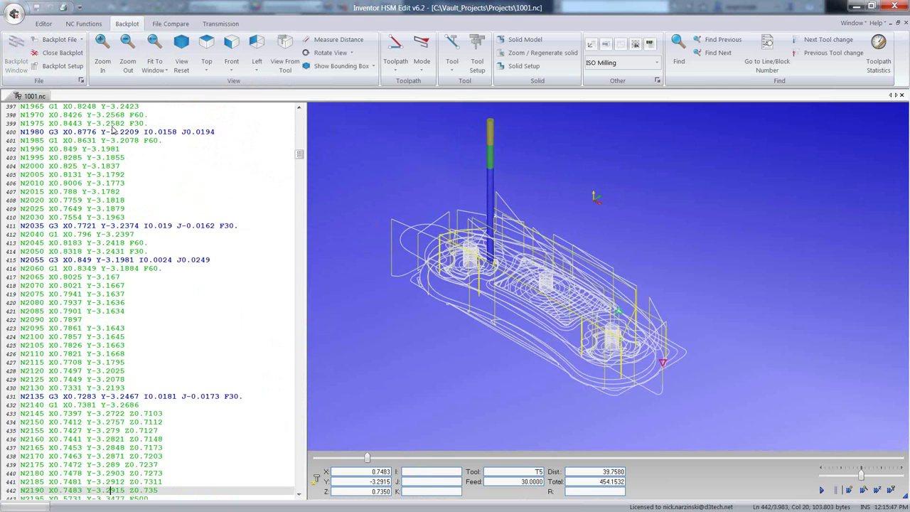
pyautogui.press('Down')
pyautogui.press('Down')
pyautogui.press('Down')
pyautogui.press('Down')
pyautogui.press('Down')
pyautogui.press('Down')
pyautogui.press('Down')
pyautogui.press('Down')
pyautogui.press('Down')
pyautogui.press('Down')
pyautogui.press('Down')
pyautogui.press('Down')
pyautogui.press('Down')
pyautogui.press('Down')
pyautogui.press('Down')
pyautogui.press('Down')
pyautogui.press('Down')
pyautogui.press('Down')
pyautogui.press('Down')
pyautogui.press('Down')
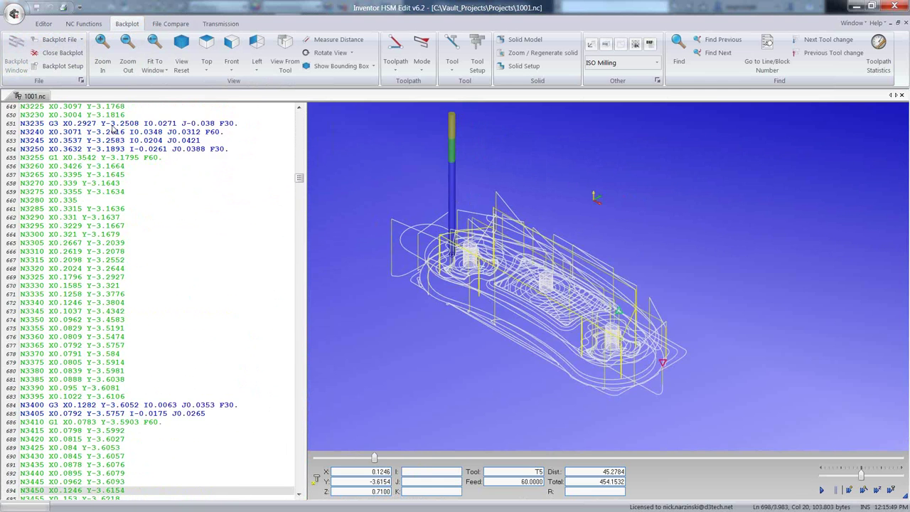
pyautogui.press('Down')
pyautogui.press('Down')
pyautogui.press('Down')
pyautogui.press('Down')
pyautogui.press('Down')
pyautogui.press('Down')
pyautogui.press('Down')
pyautogui.press('Down')
pyautogui.press('Down')
pyautogui.press('Down')
pyautogui.press('Down')
pyautogui.press('Down')
pyautogui.press('Down')
pyautogui.press('Down')
pyautogui.press('Down')
pyautogui.press('Down')
pyautogui.press('Down')
pyautogui.press('Down')
pyautogui.press('Down')
pyautogui.press('Down')
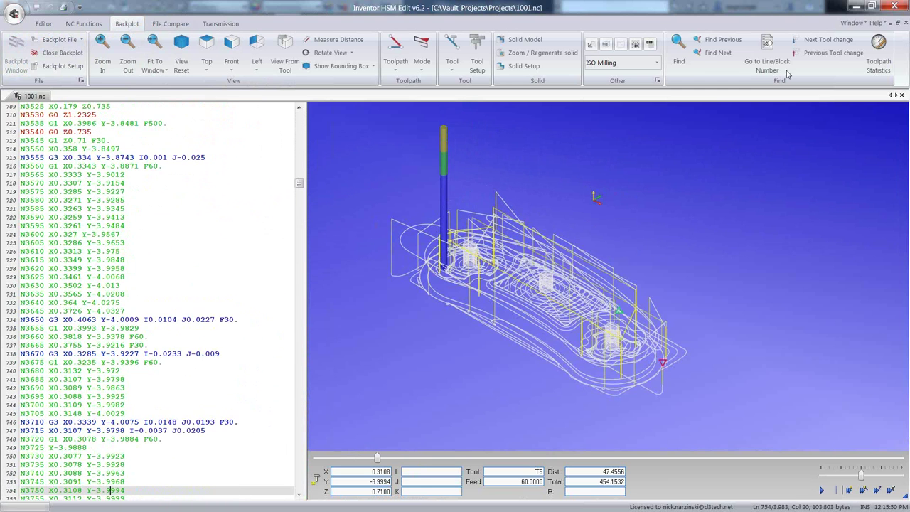
pyautogui.click(894, 6)
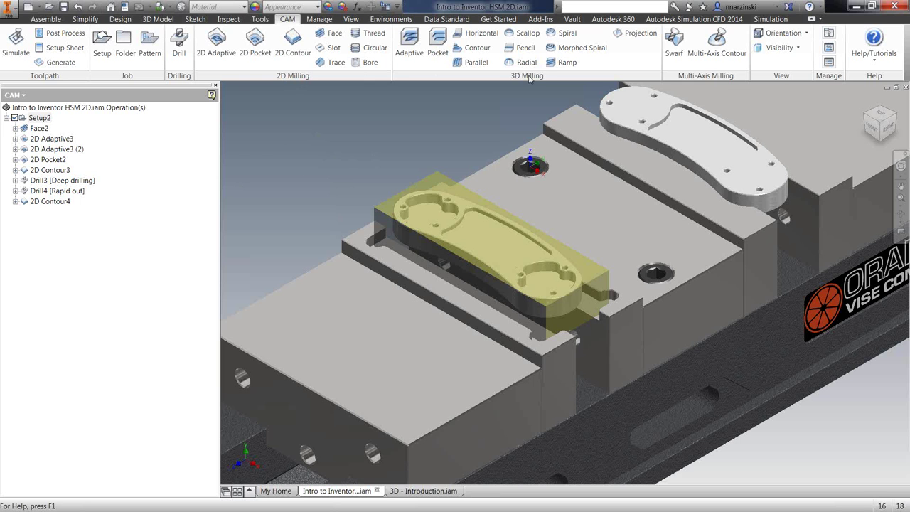
# Review the Face2 and both 2D adaptive toolpaths in the assembly, inspecting the outer clearing path around the part up close.
pyautogui.click(36, 129)
pyautogui.click(50, 140)
pyautogui.click(51, 149)
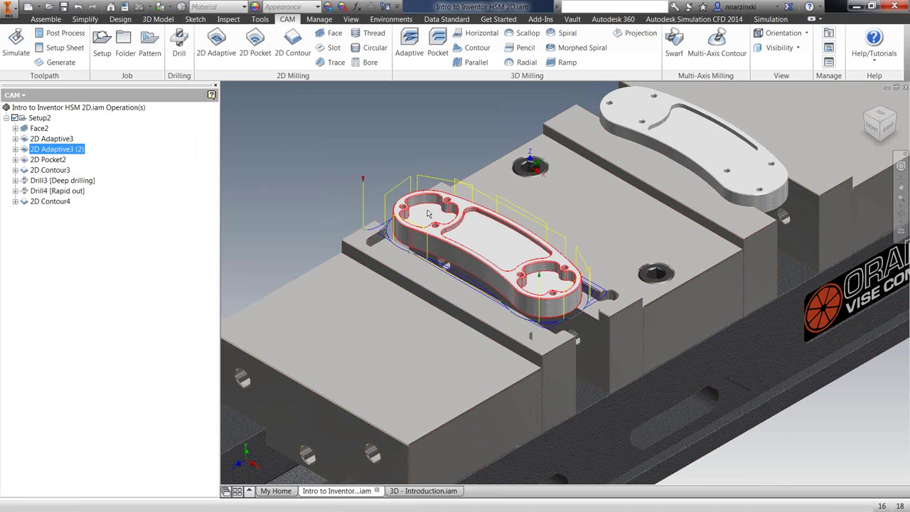
pyautogui.scroll(5, 402, 208)
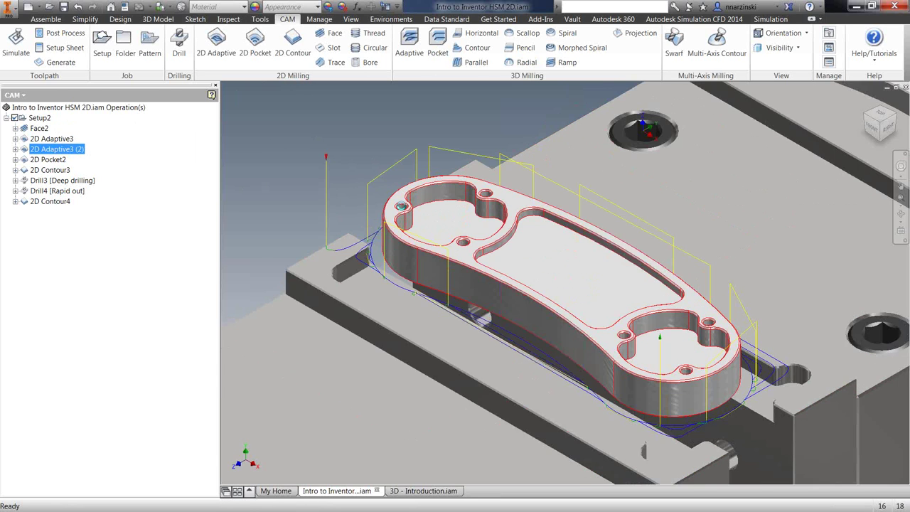
pyautogui.scroll(-6, 403, 208)
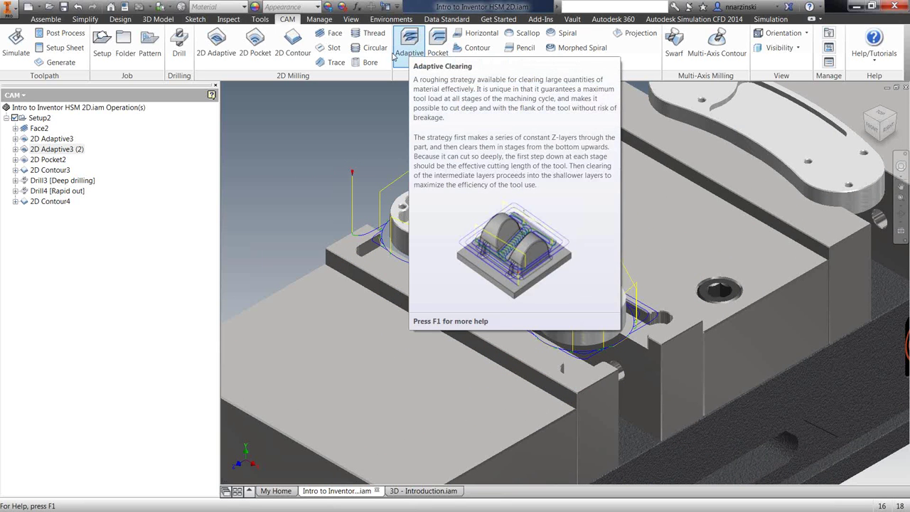
# Switch to the 3D - Introduction.iam assembly and inspect the Setup1 (2) stock around the part from the side and in isometric view.
pyautogui.click(416, 491)
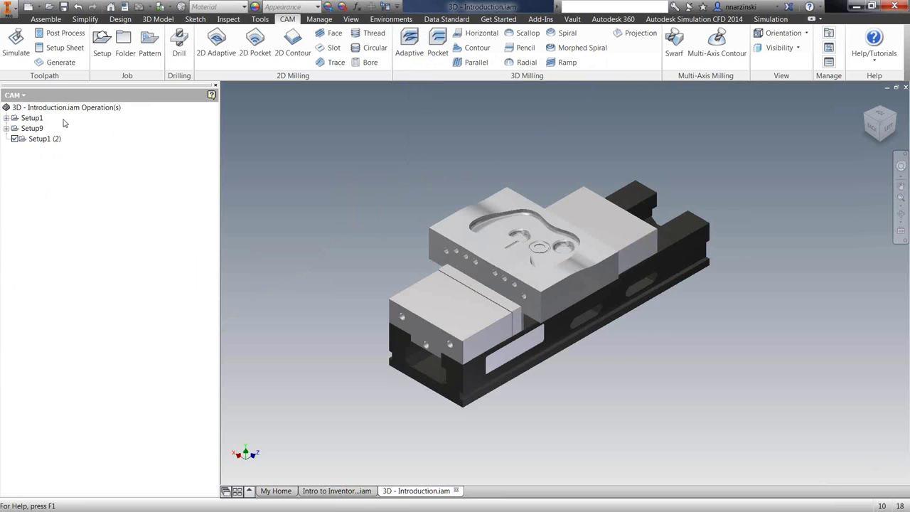
pyautogui.click(37, 138)
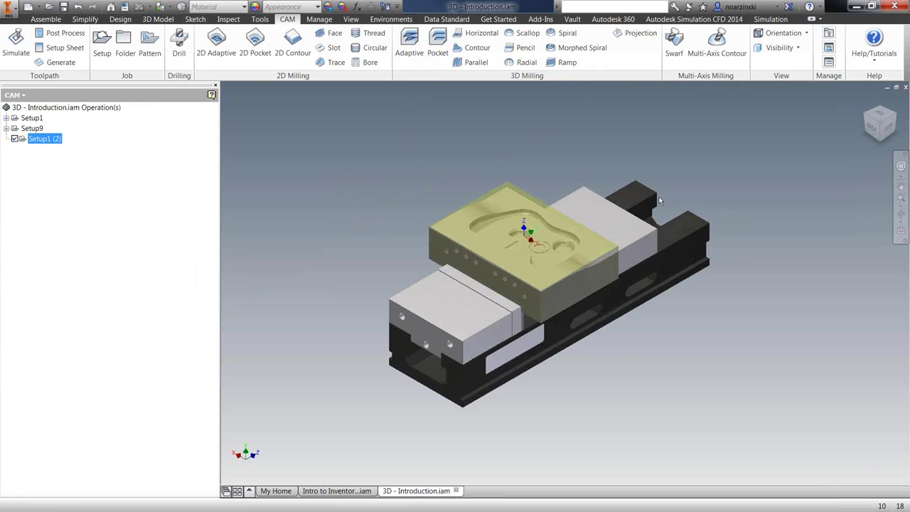
pyautogui.click(895, 134)
pyautogui.scroll(3, 542, 262)
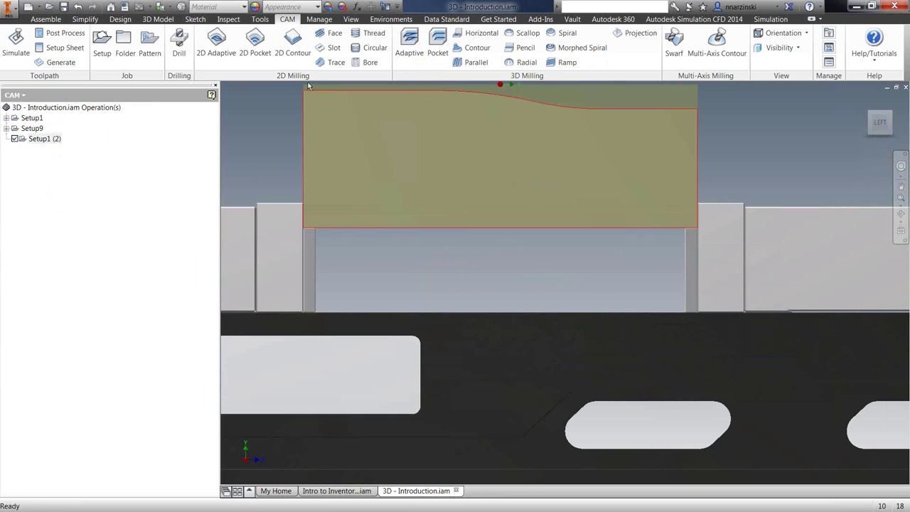
pyautogui.click(870, 112)
pyautogui.scroll(3, 548, 294)
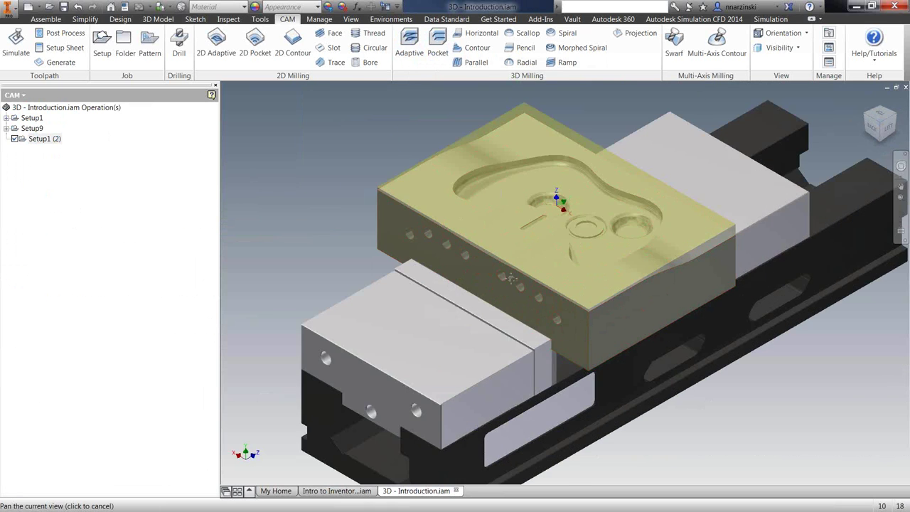
pyautogui.scroll(-4, 548, 294)
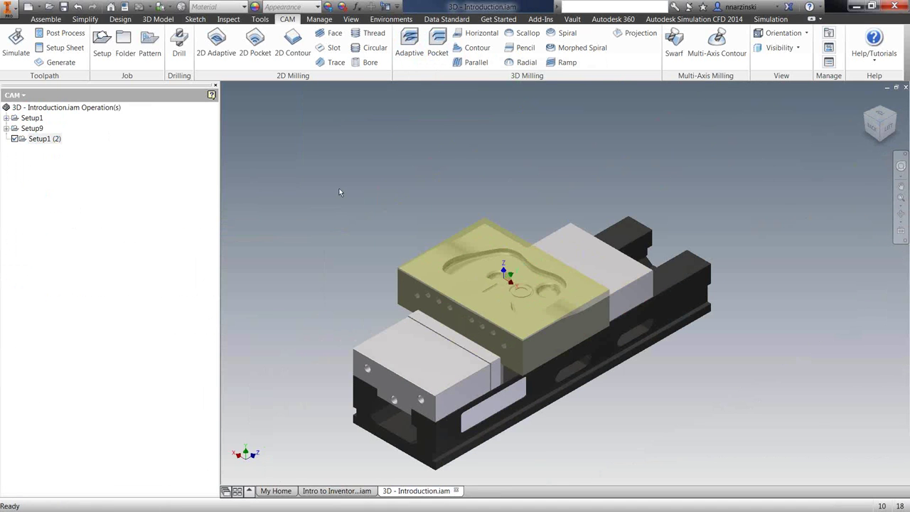
# Create a 3D Adaptive clearing operation in Setup1 (2) with tool #1, the 3/8" R0.025" bullnose, keeping rest machining from setup stock.
pyautogui.click(405, 47)
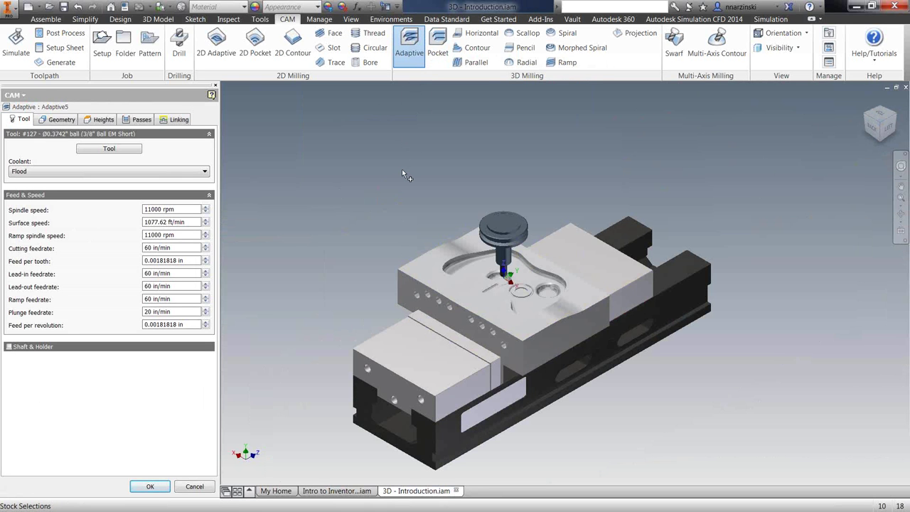
pyautogui.click(126, 152)
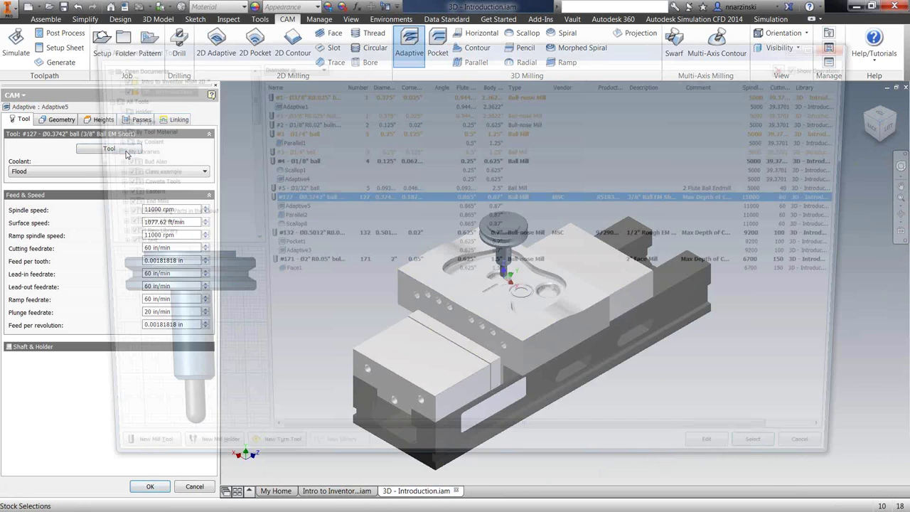
pyautogui.click(295, 95)
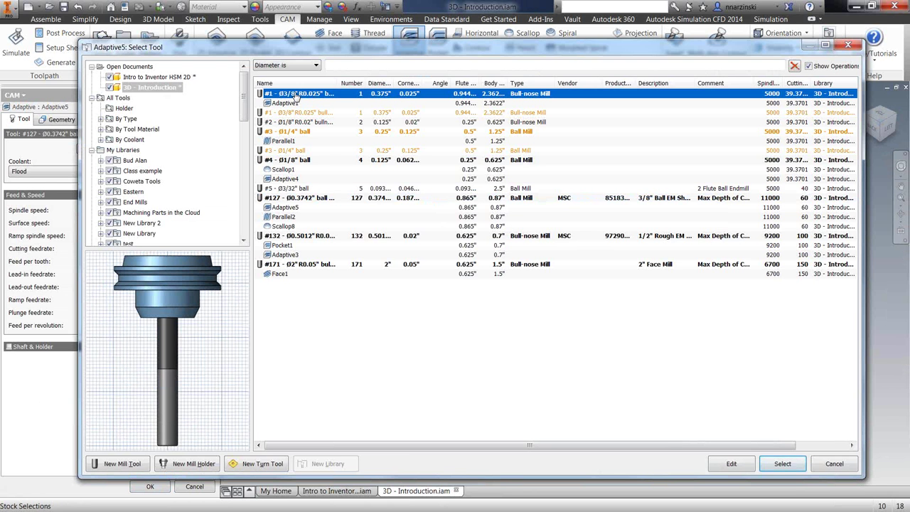
pyautogui.click(783, 466)
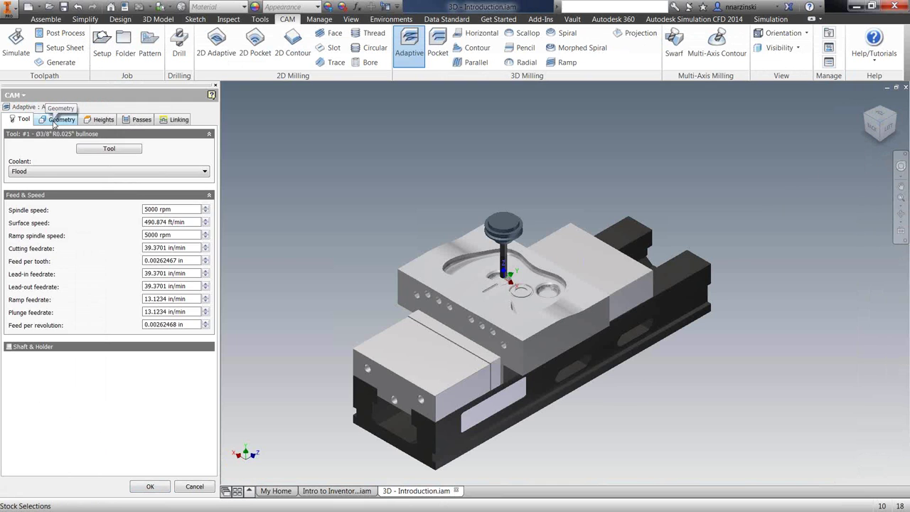
pyautogui.click(60, 119)
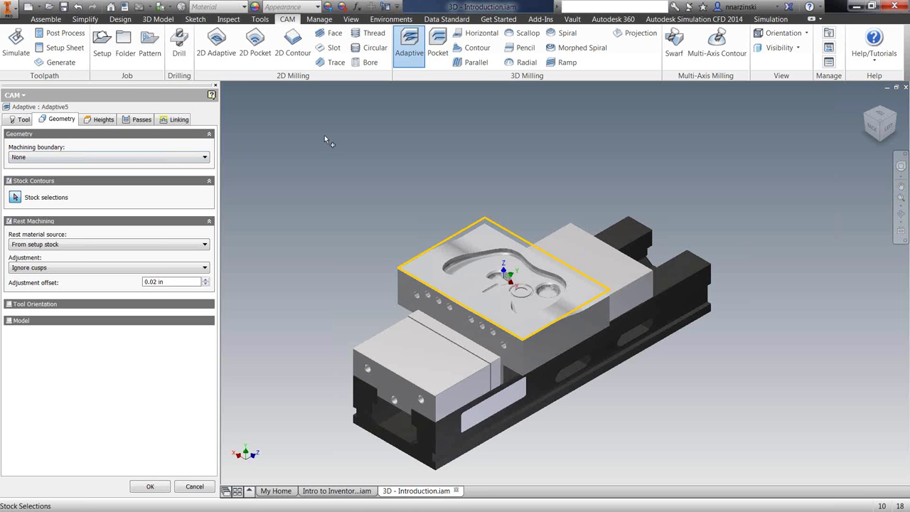
pyautogui.rightClick(326, 137)
pyautogui.click(364, 136)
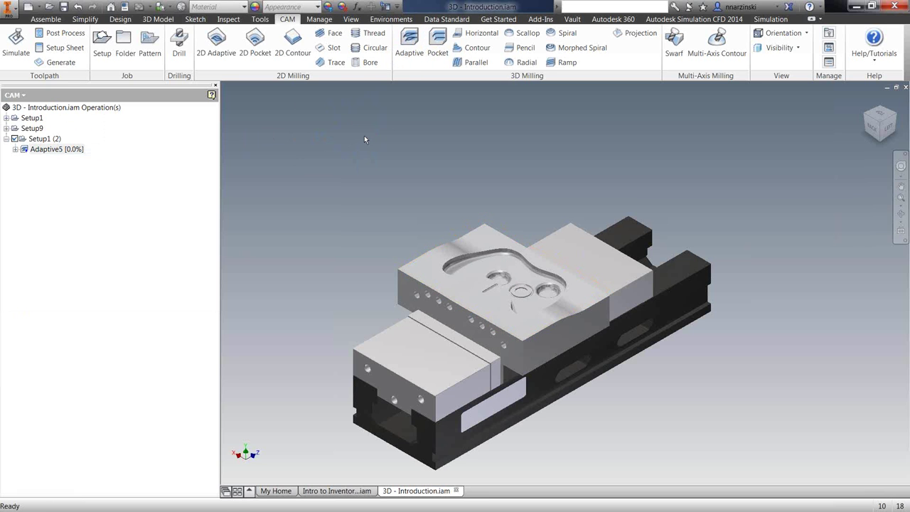
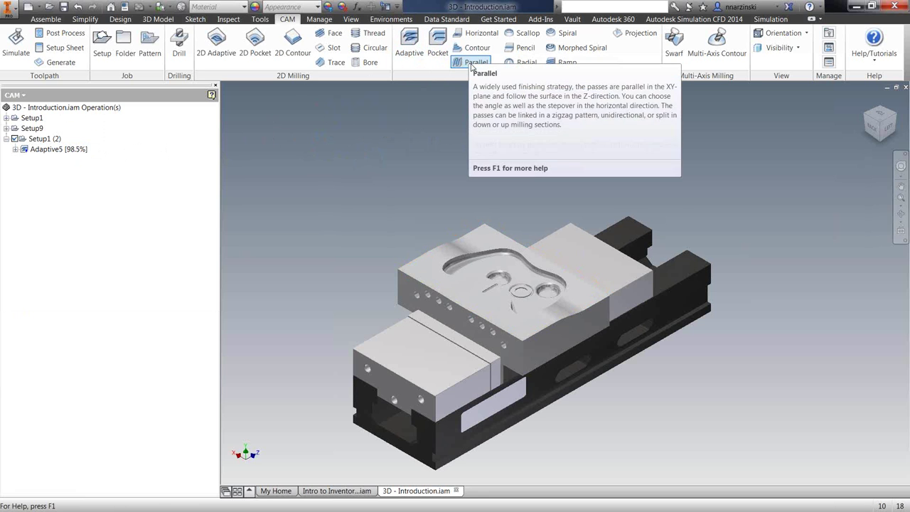
# Examine the Adaptive5 toolpath up close around the guitar-shaped pocket and its round recesses.
pyautogui.click(40, 152)
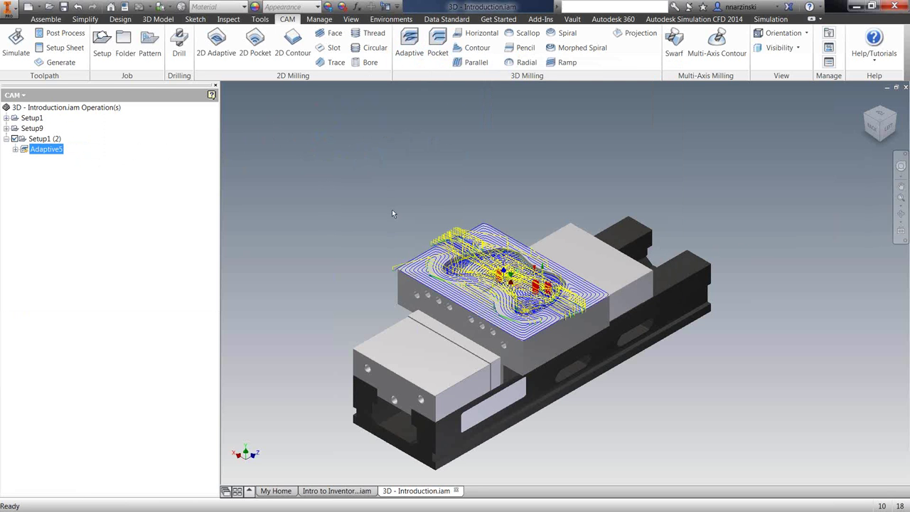
pyautogui.scroll(3, 446, 242)
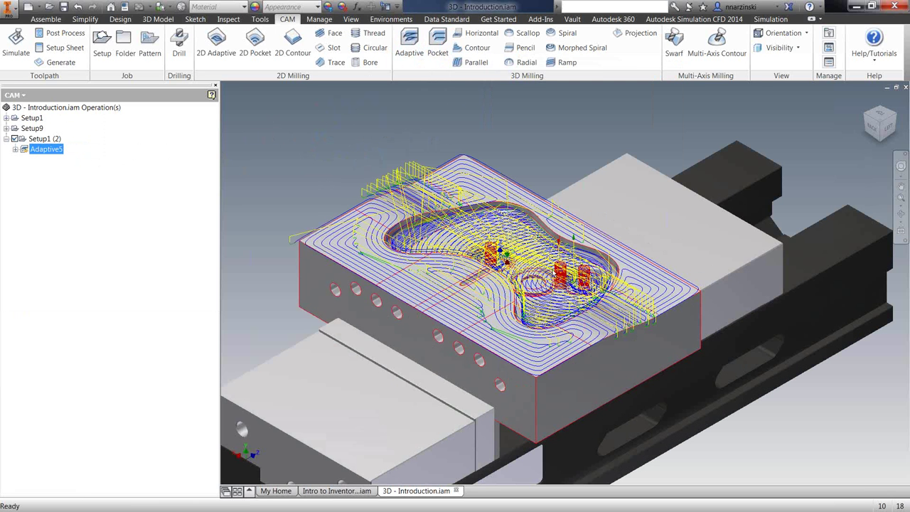
pyautogui.scroll(3, 551, 273)
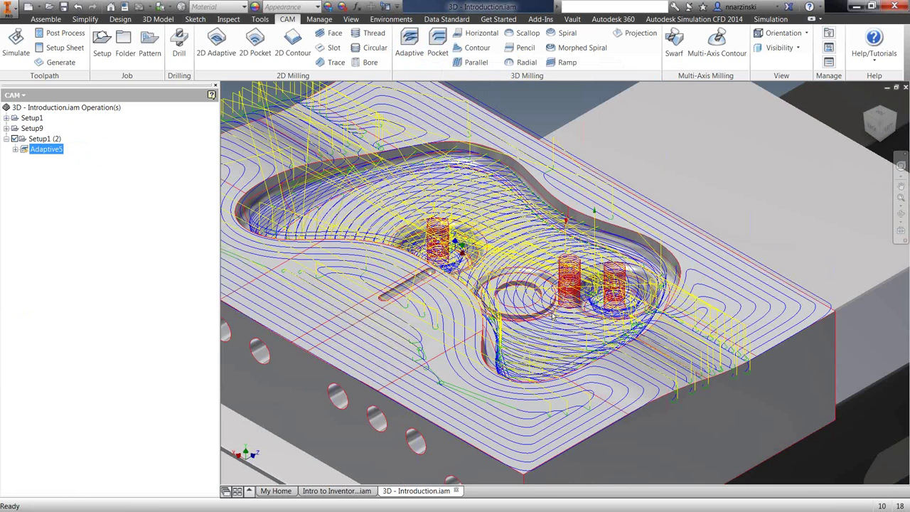
pyautogui.scroll(3, 554, 316)
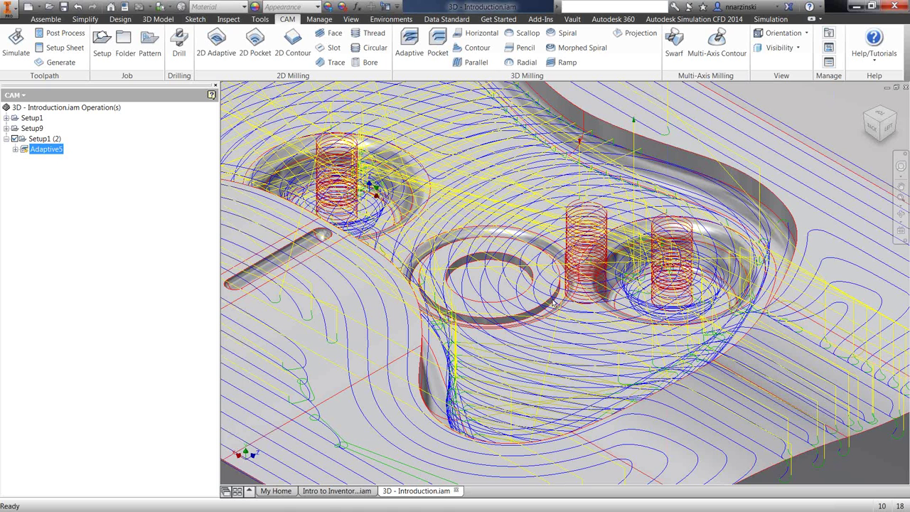
pyautogui.press('Escape')
pyautogui.moveTo(554, 302)
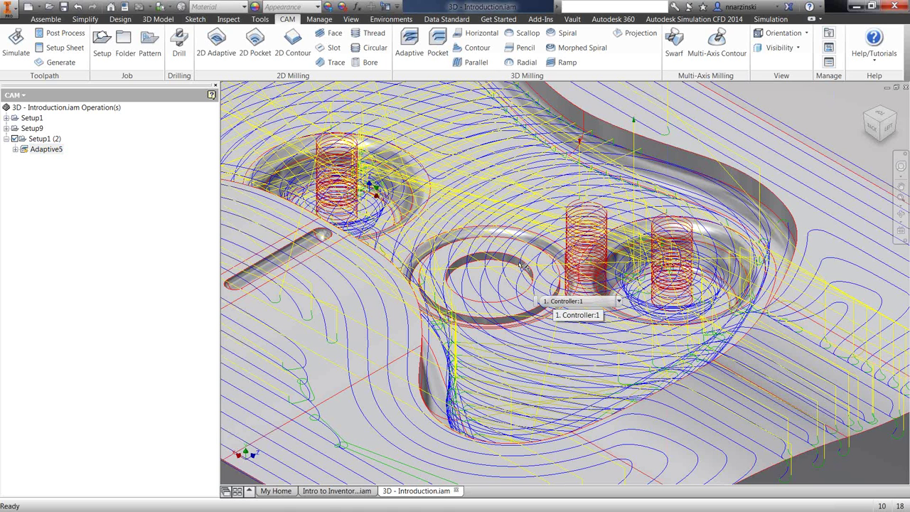
pyautogui.scroll(-5, 522, 266)
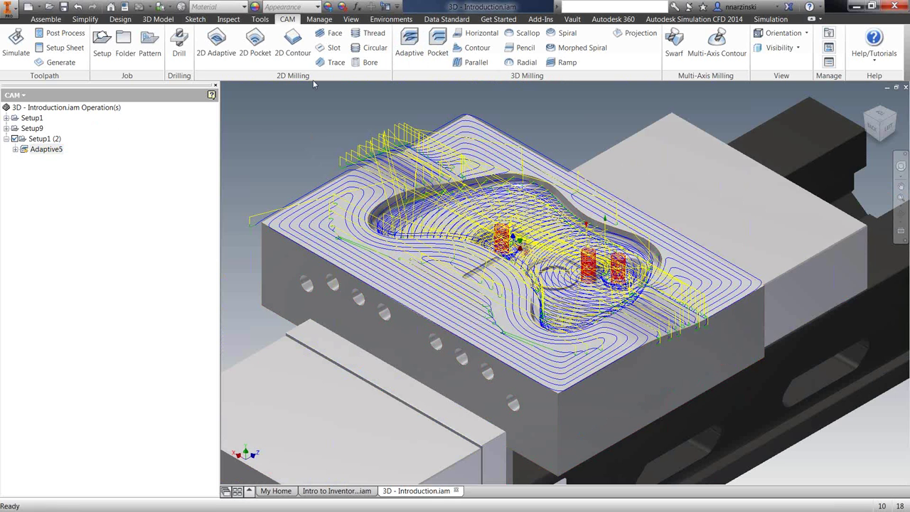
# Start another 3D Adaptive clearing operation using tool #2, the 1/8" R0.02" bullnose.
pyautogui.click(409, 49)
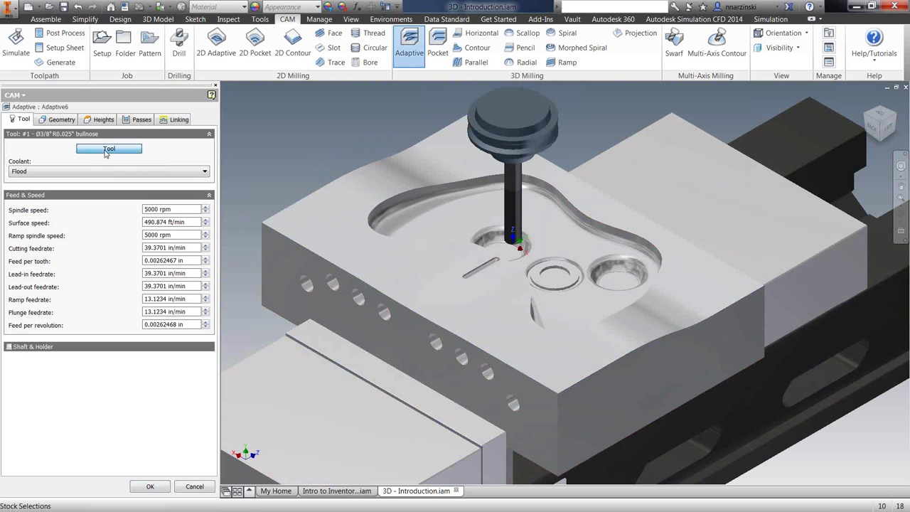
pyautogui.click(106, 149)
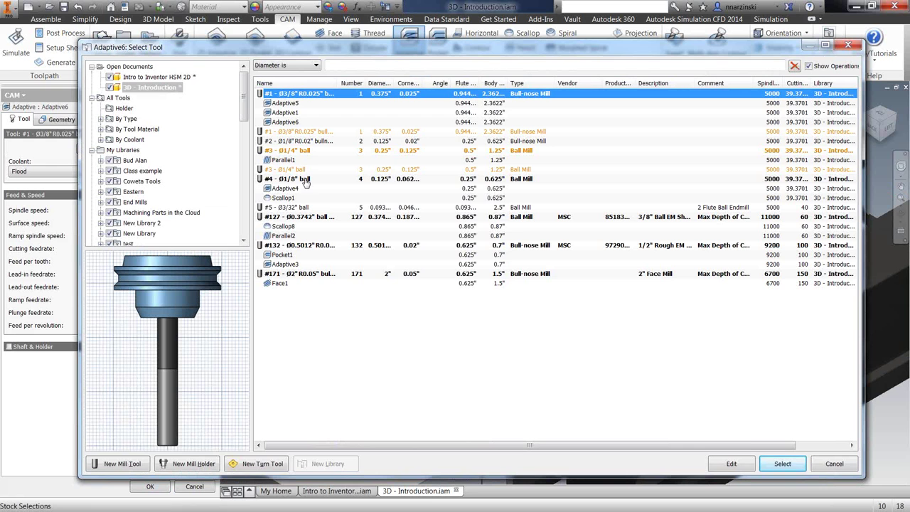
pyautogui.click(303, 142)
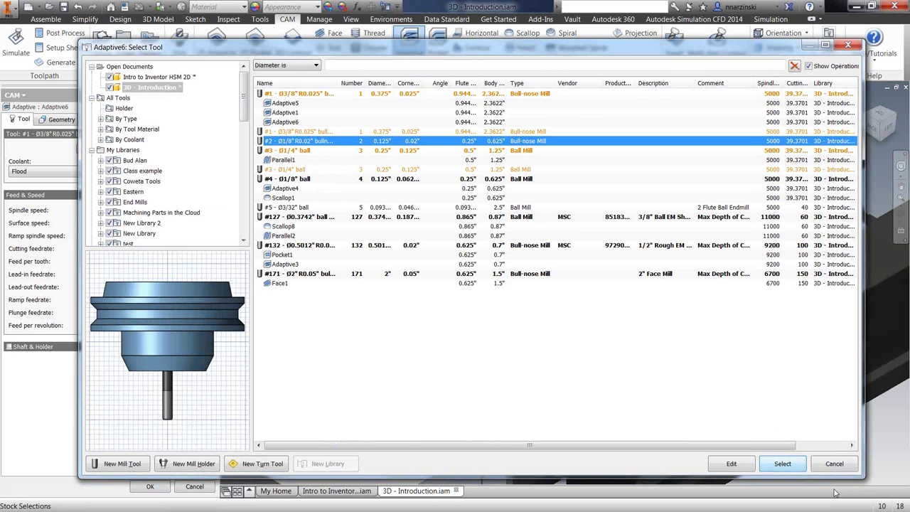
pyautogui.click(794, 465)
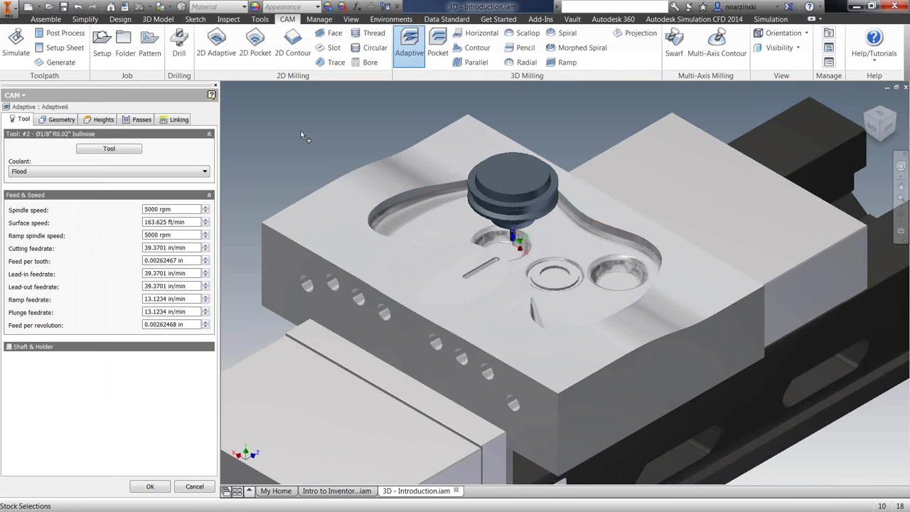
# Set the adaptive operation's rest material source to From previous operation(s) and generate its toolpath.
pyautogui.click(61, 119)
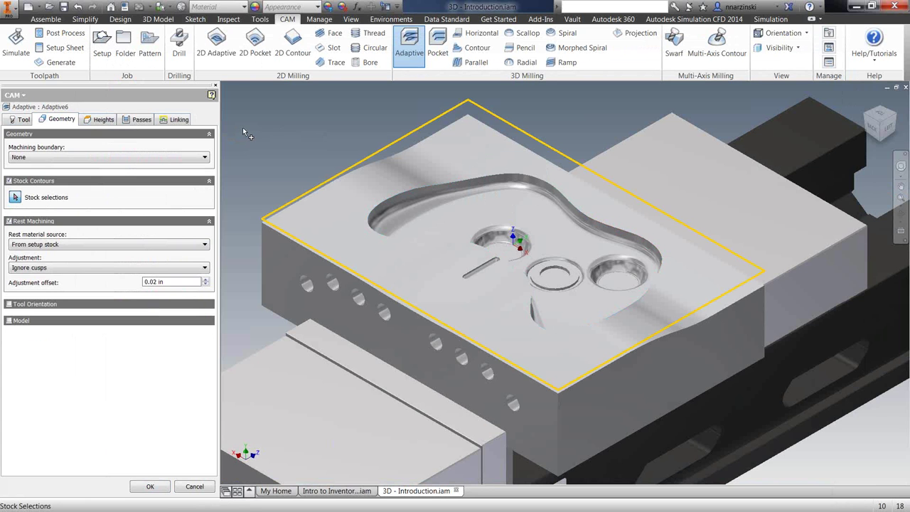
pyautogui.click(36, 245)
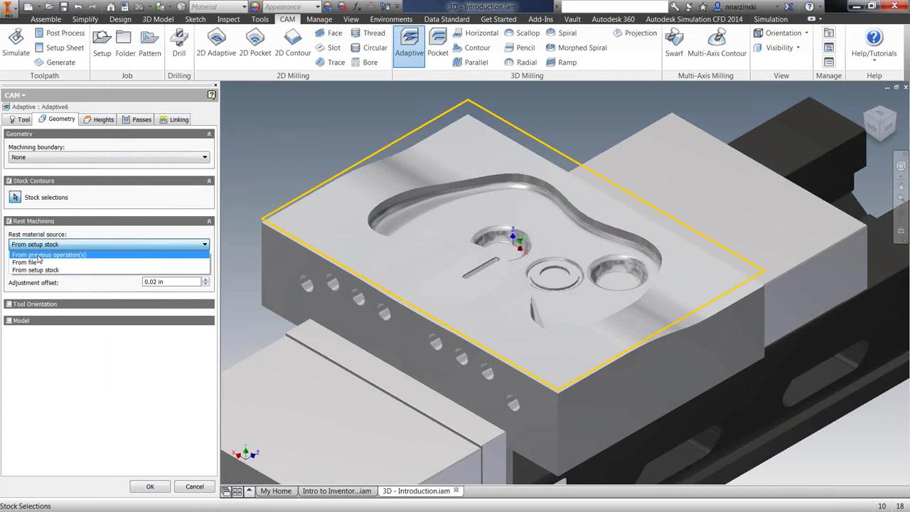
pyautogui.click(38, 254)
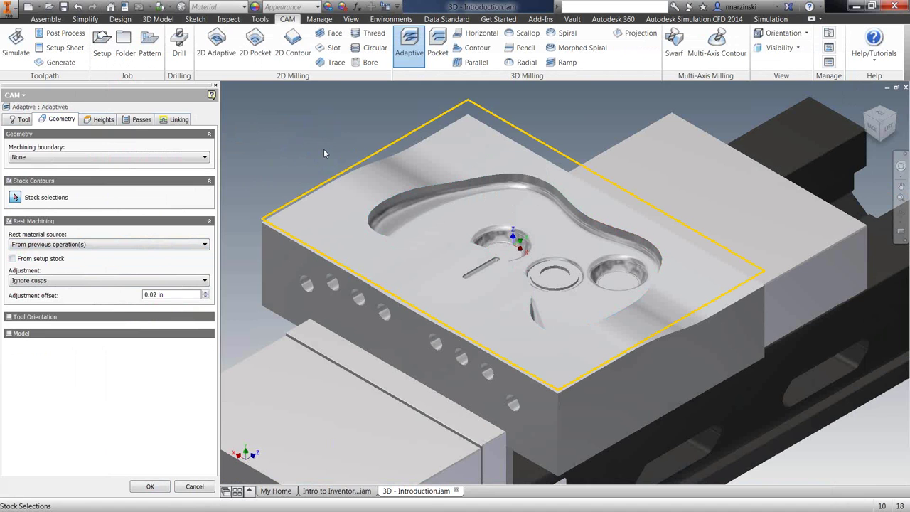
pyautogui.press('Return')
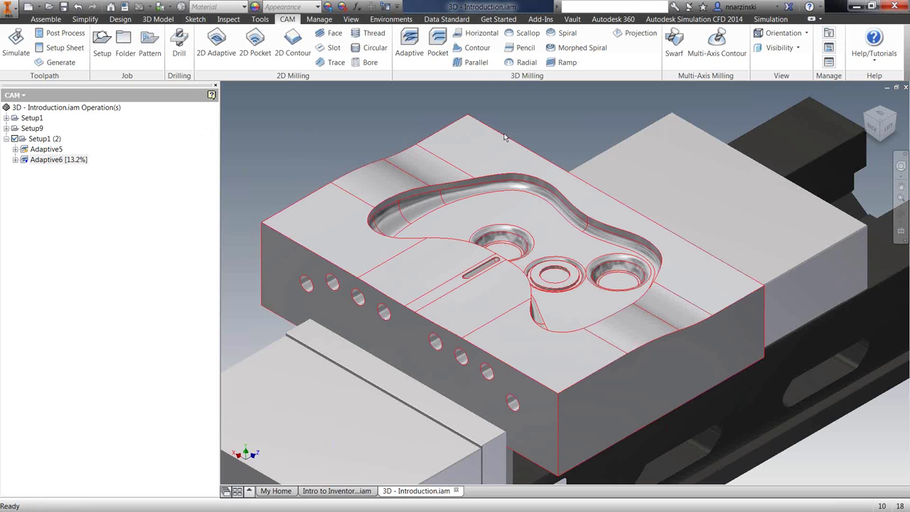
# Start a 3D Parallel finishing operation using tool #3, the 1/4" ball mill.
pyautogui.click(473, 63)
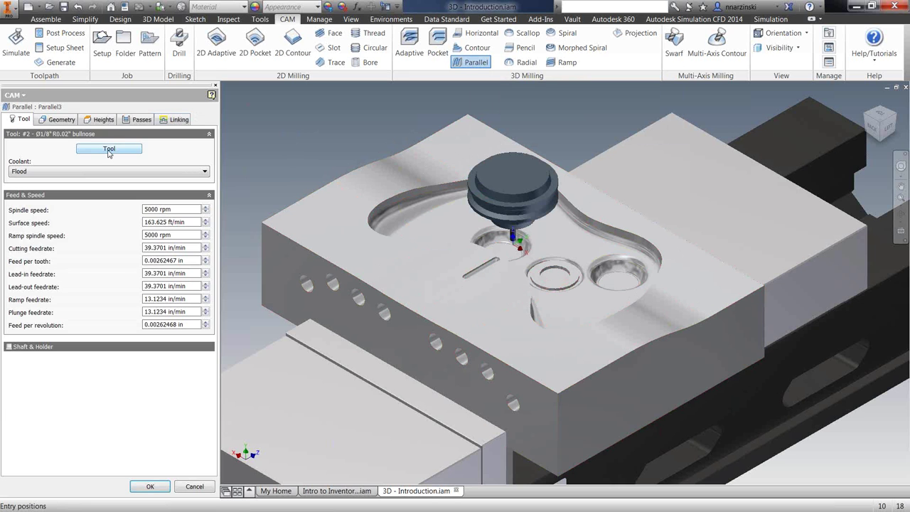
pyautogui.click(108, 149)
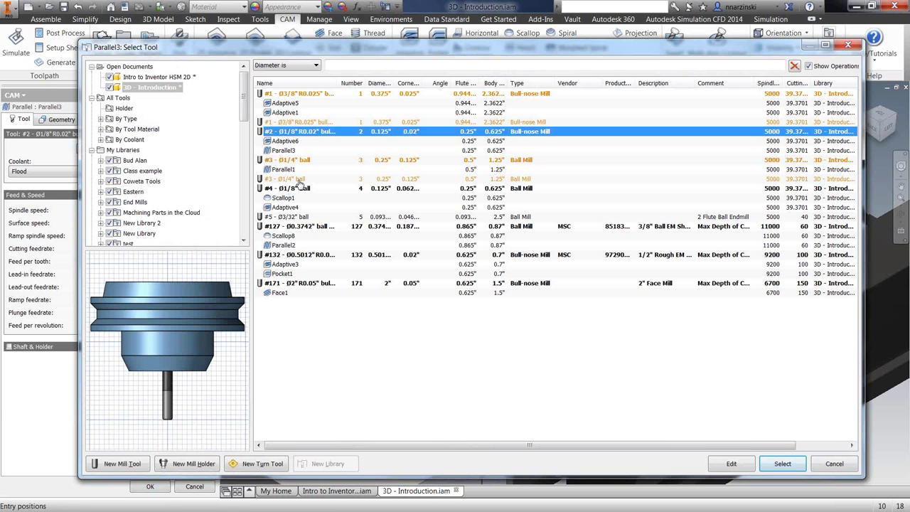
pyautogui.click(303, 162)
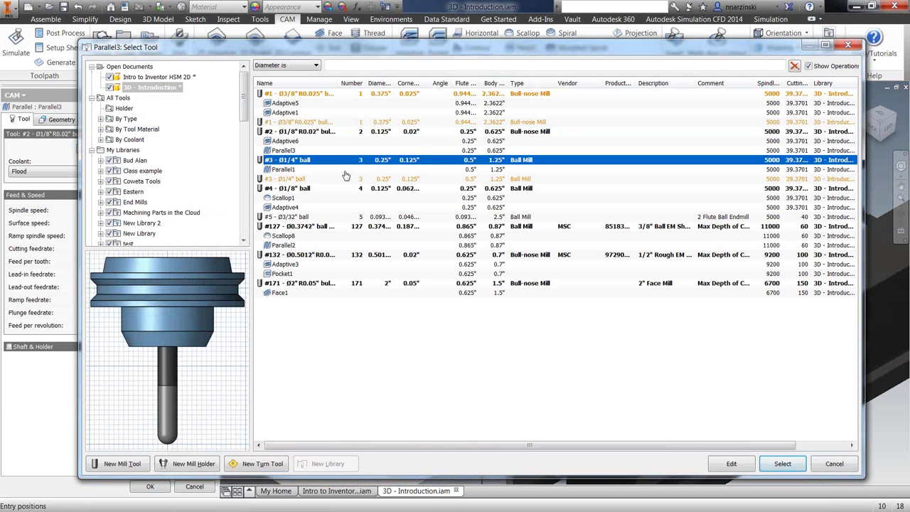
pyautogui.click(782, 463)
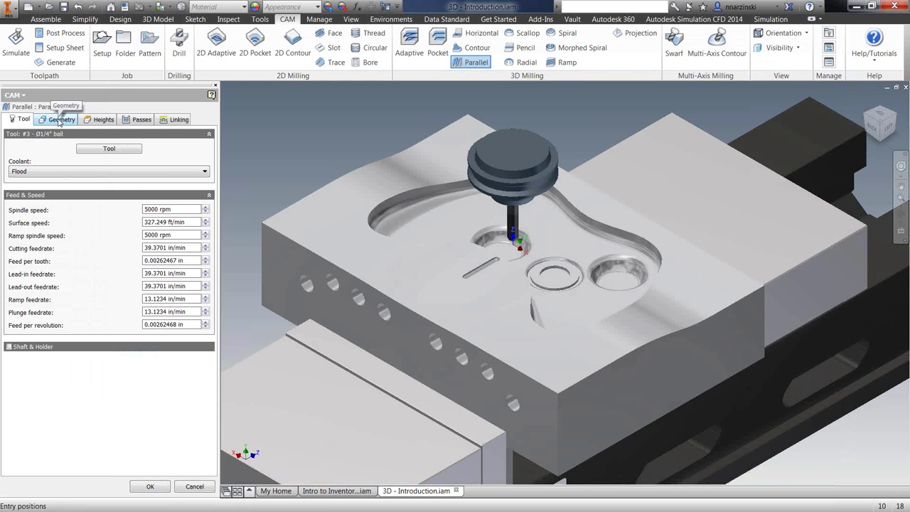
# Set the parallel machining boundary to Selection, using the block's outer rectangle and the guitar-shaped pocket contour.
pyautogui.click(60, 121)
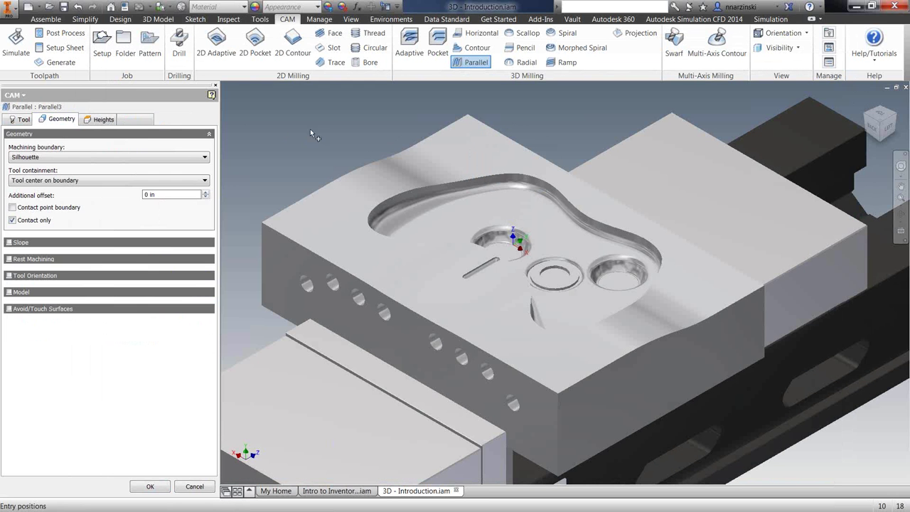
pyautogui.click(45, 158)
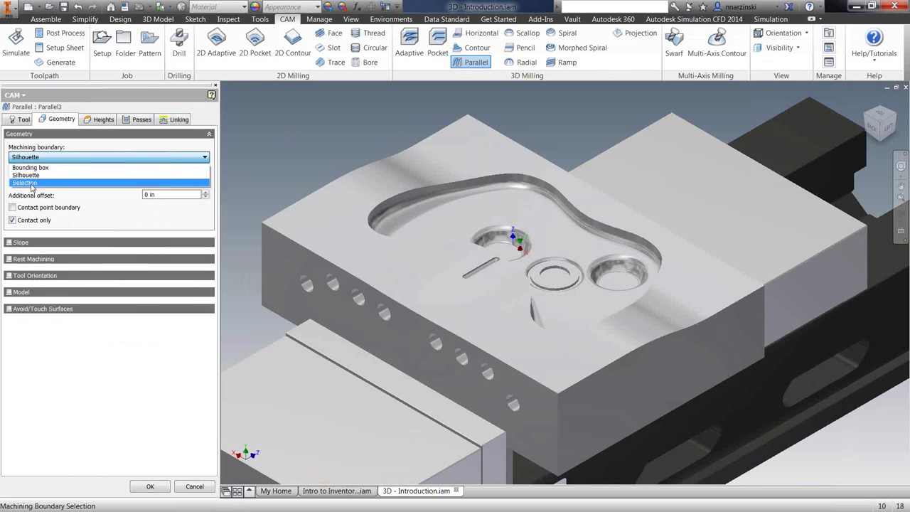
pyautogui.click(33, 186)
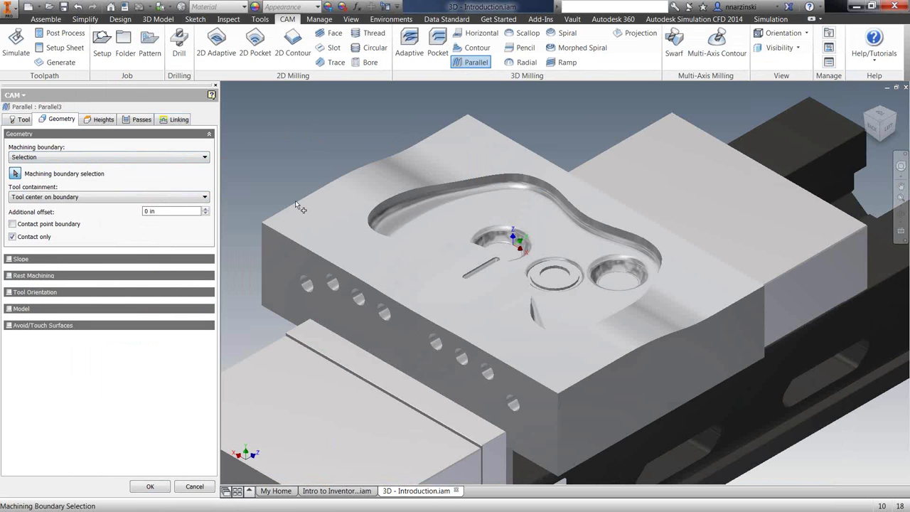
pyautogui.click(391, 192)
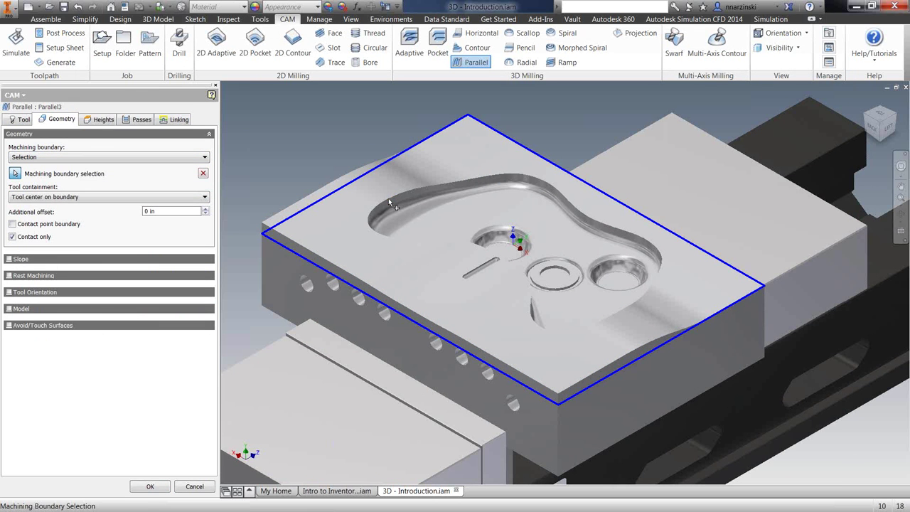
pyautogui.click(388, 198)
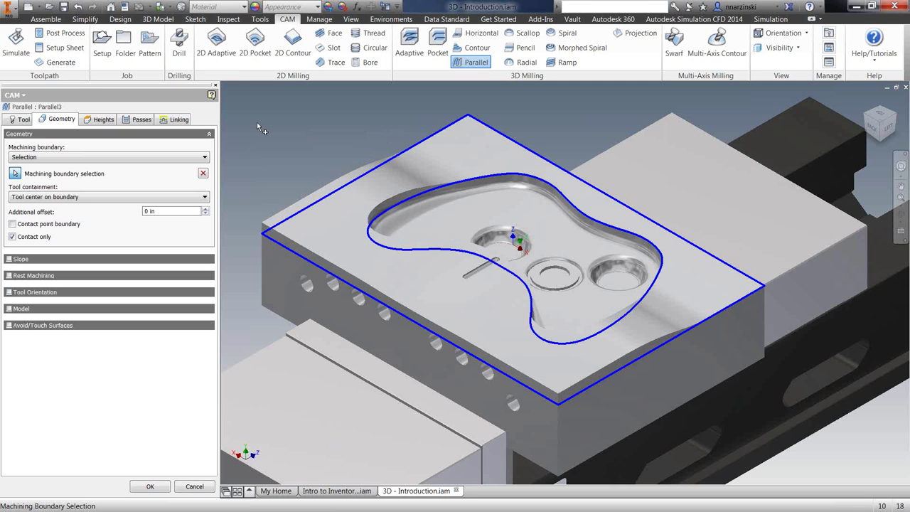
# Set the parallel operation's stepover to 0.02 in, generate its toolpath and inspect the passes on the block's upper surface.
pyautogui.click(141, 120)
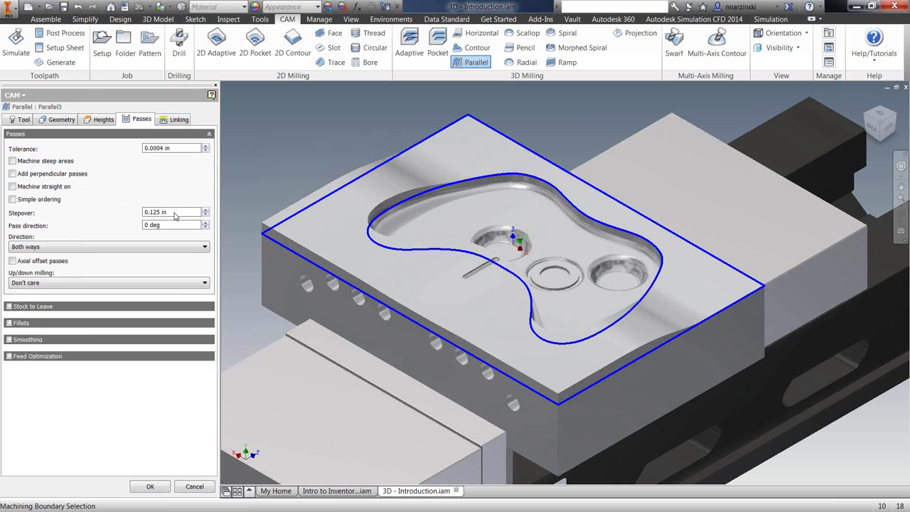
pyautogui.moveTo(174, 213); pyautogui.dragTo(126, 207)
pyautogui.write('.02')
pyautogui.press('Return')
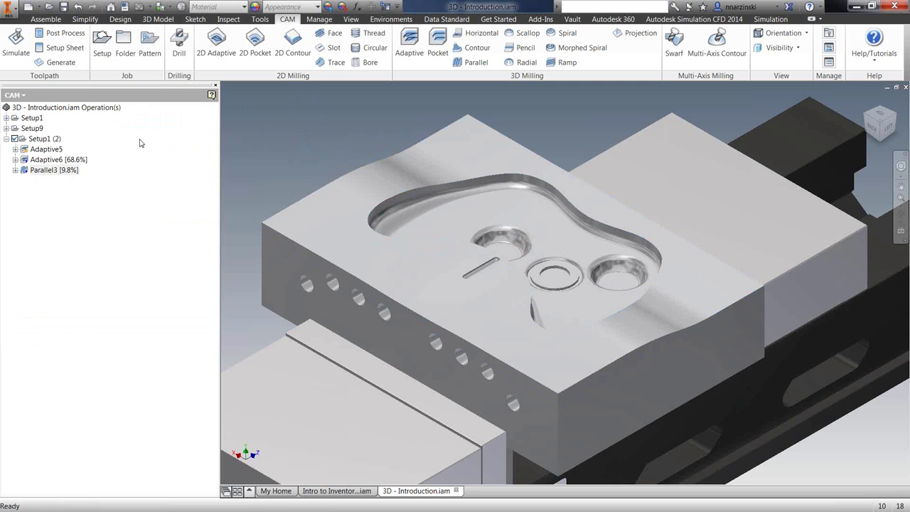
pyautogui.click(45, 171)
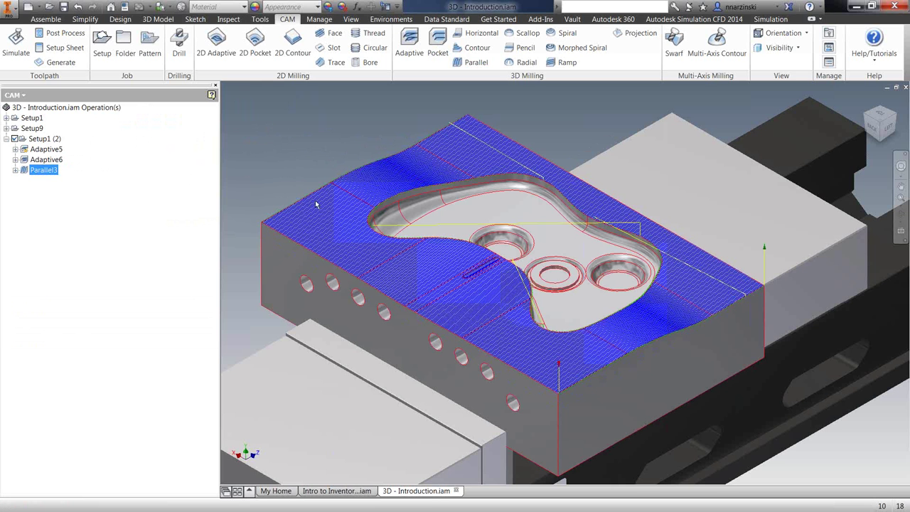
pyautogui.scroll(5, 355, 221)
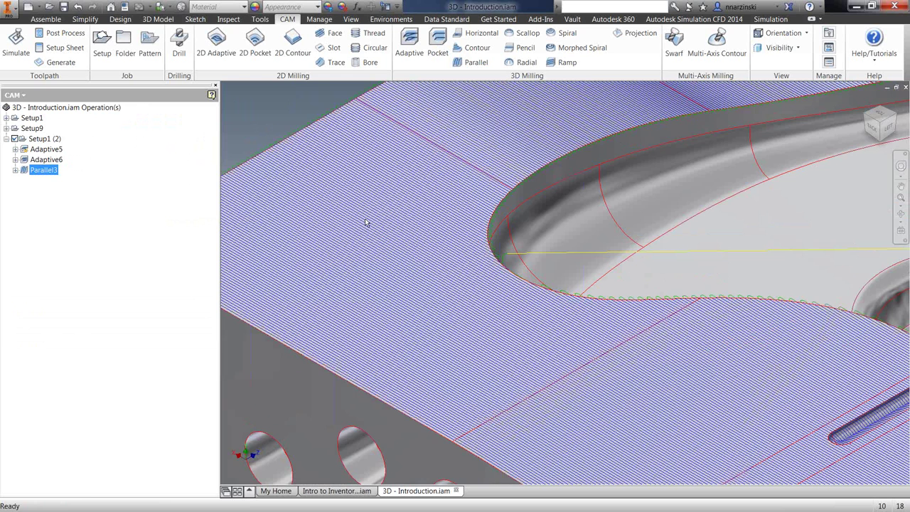
pyautogui.scroll(-6, 365, 218)
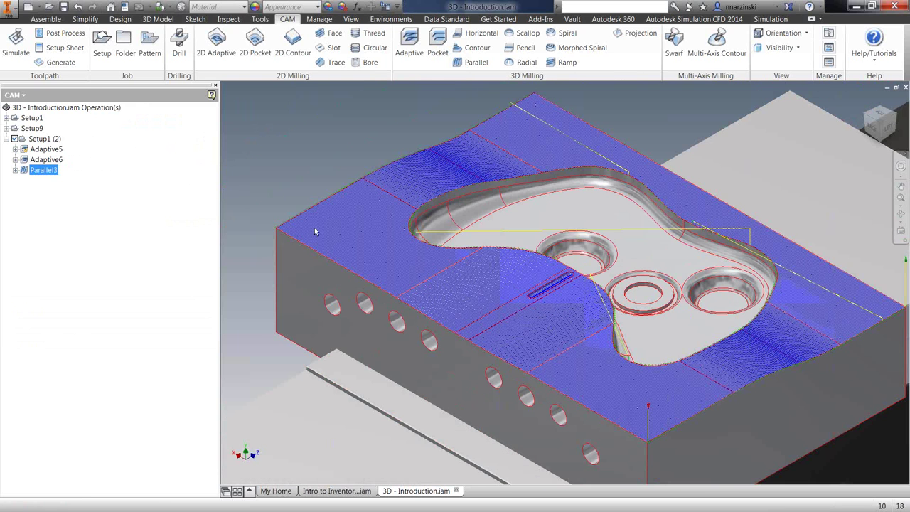
# Create a 3D Scallop operation with tool #4, the 1/8" ball mill, bounded by the guitar-shaped pocket contour, and generate its toolpath.
pyautogui.click(47, 160)
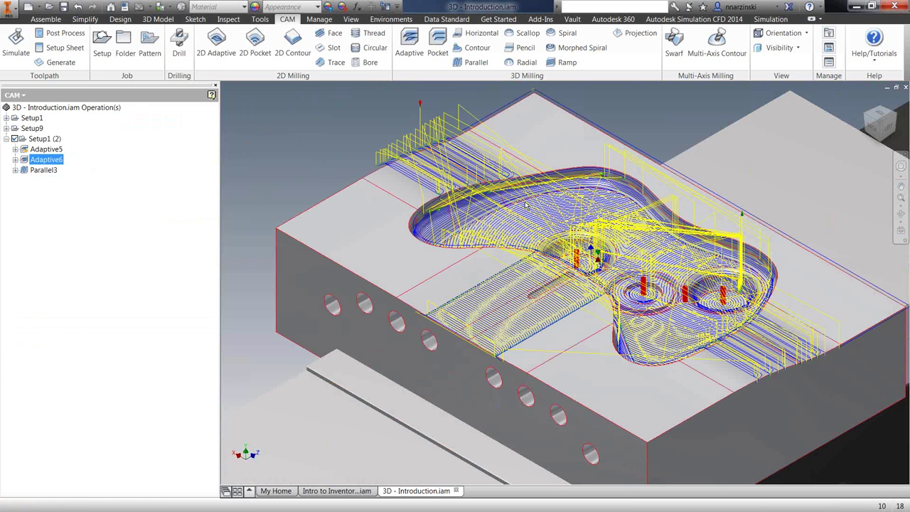
pyautogui.click(527, 34)
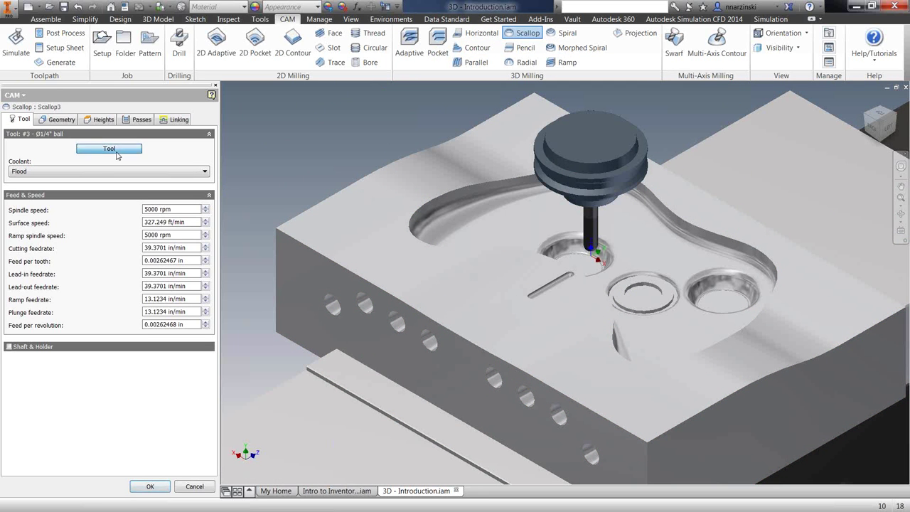
pyautogui.click(114, 150)
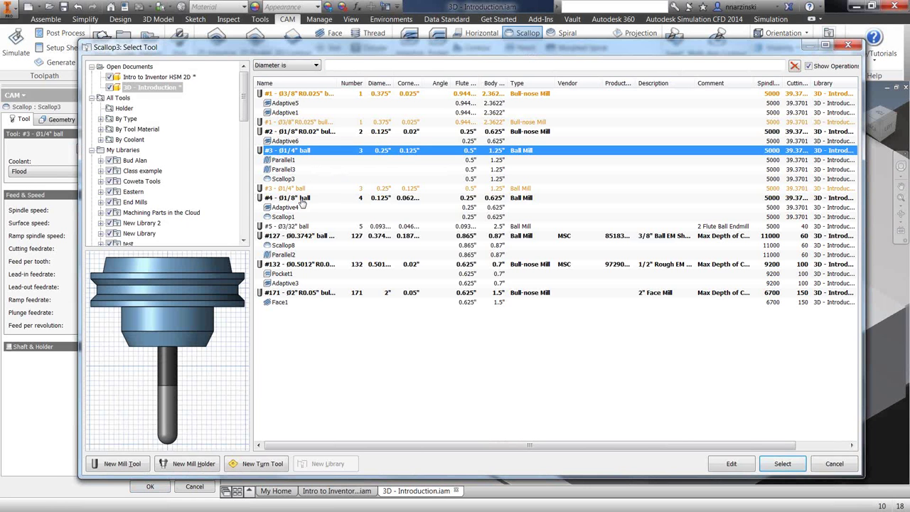
pyautogui.click(304, 199)
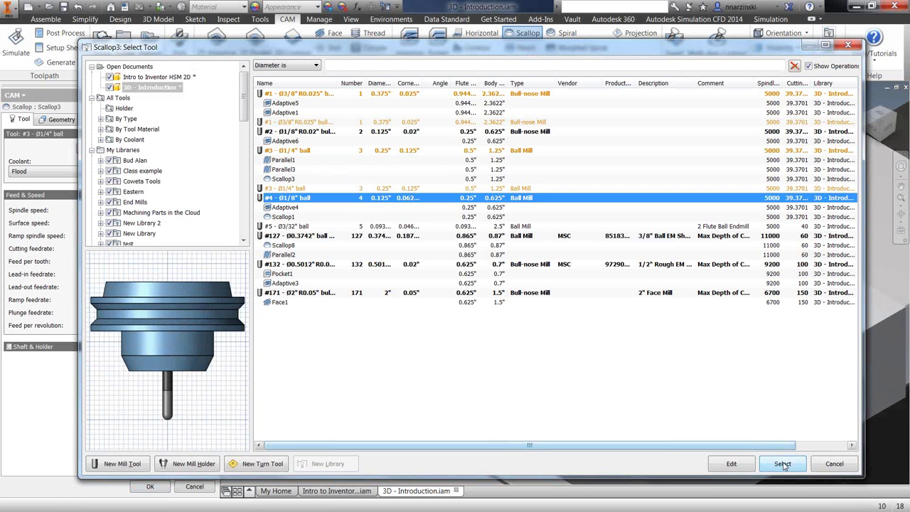
pyautogui.click(782, 463)
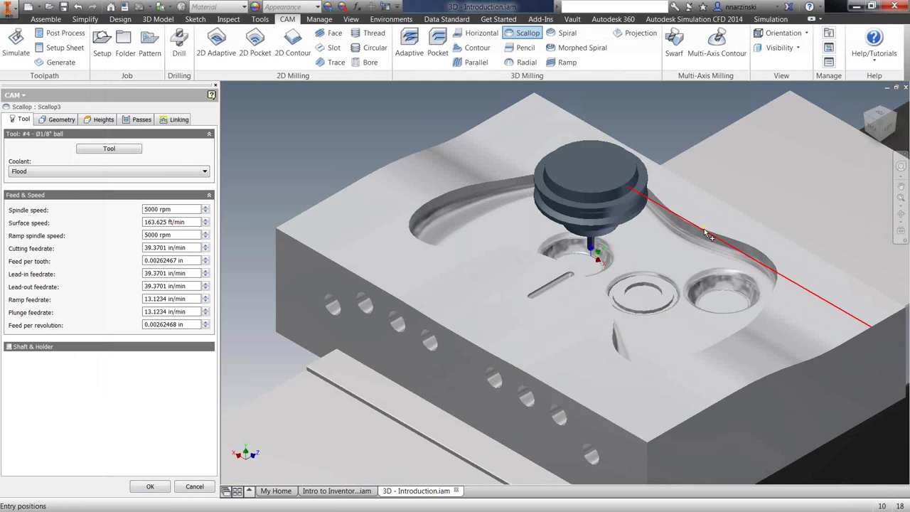
pyautogui.click(50, 119)
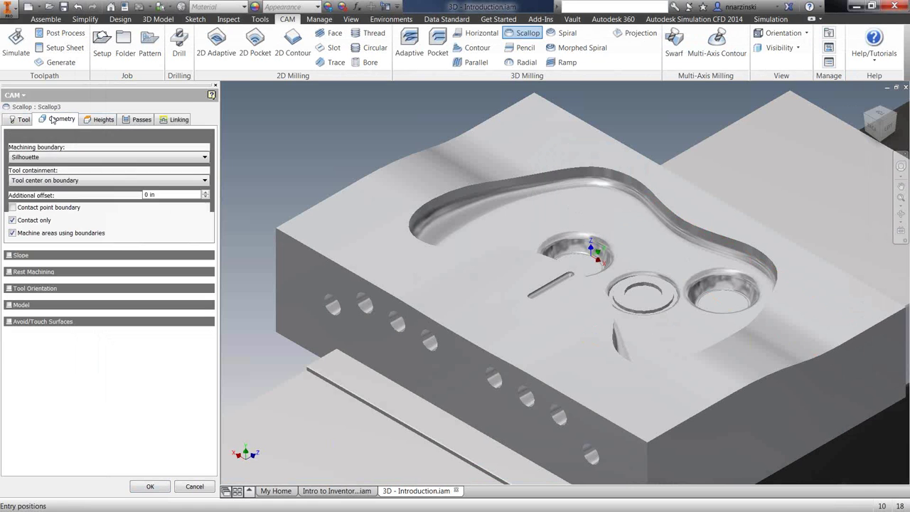
pyautogui.click(419, 210)
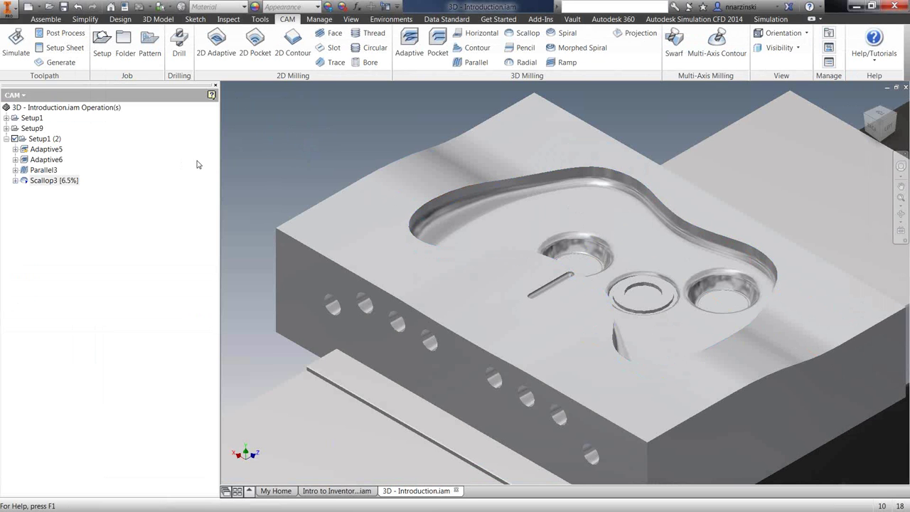
# Review the toolpaths of Setup1 (2) one after another, from Adaptive5 through Scallop3.
pyautogui.click(46, 150)
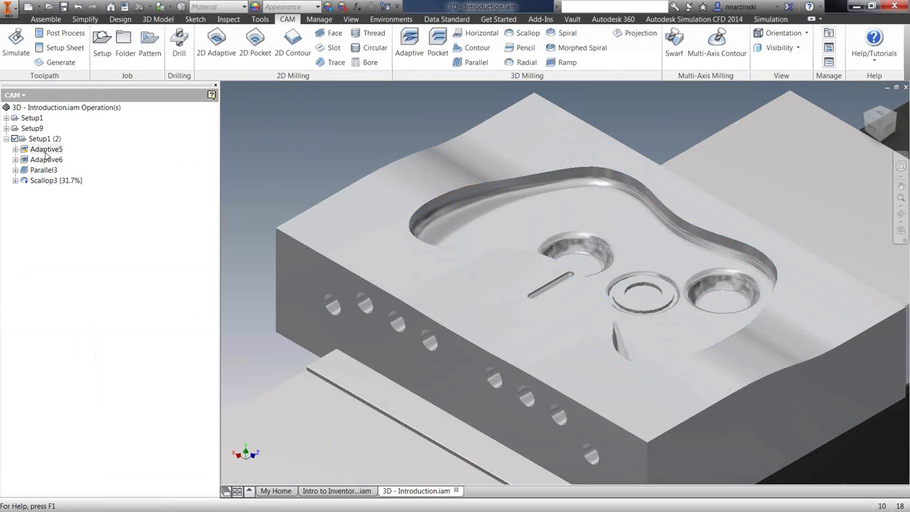
pyautogui.press('Down')
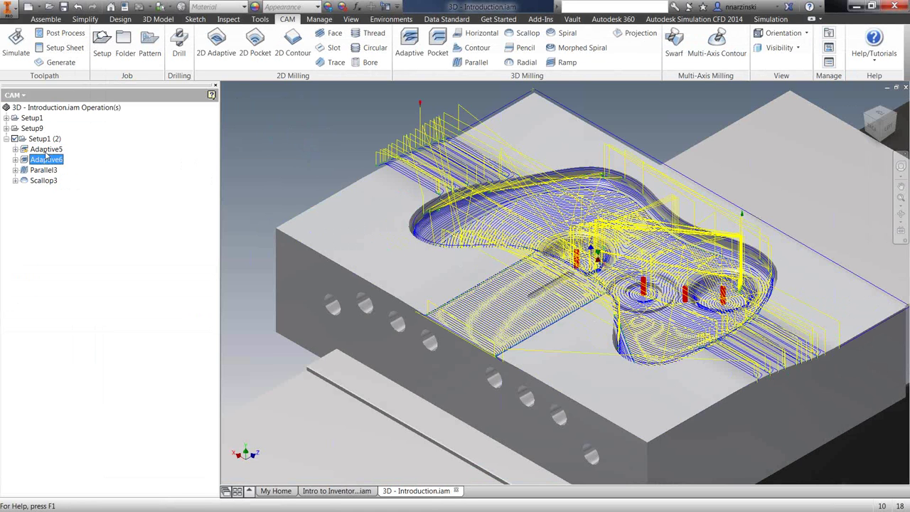
pyautogui.press('Down')
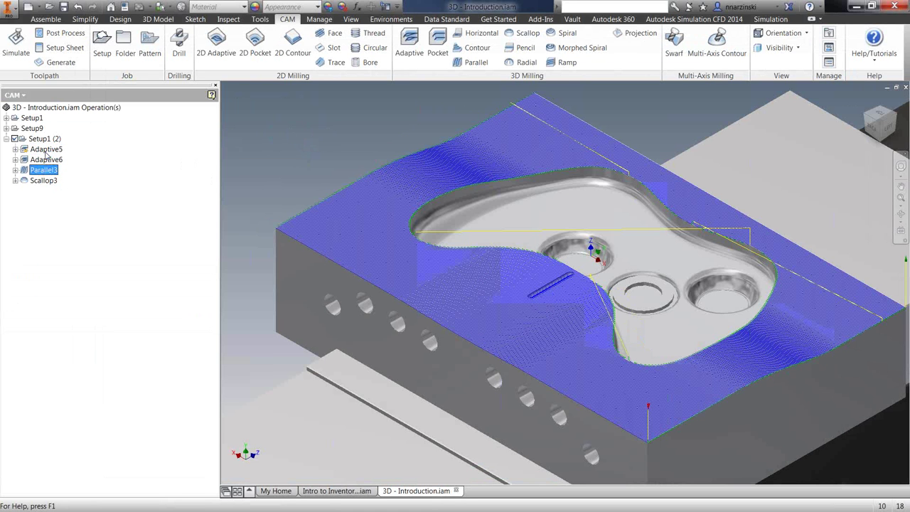
pyautogui.press('Down')
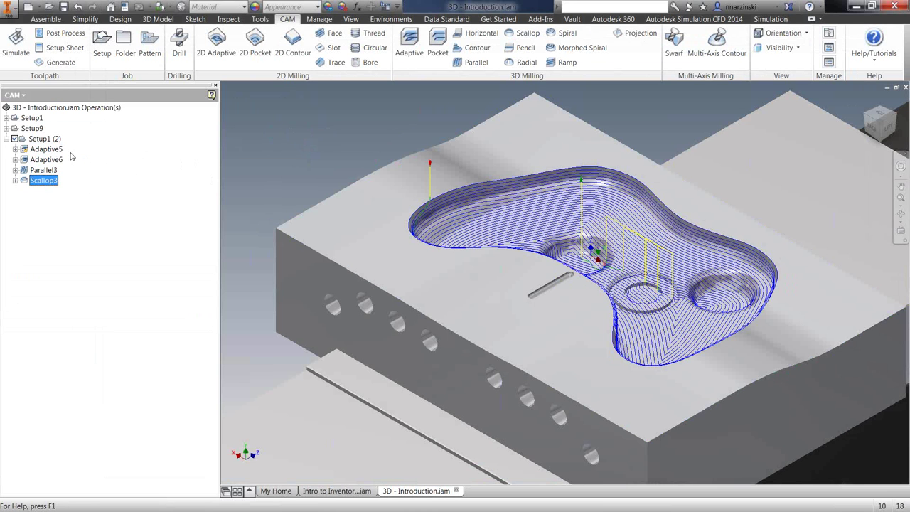
# Simulate the whole Setup1 (2) and check the verification info and timeline for collisions.
pyautogui.click(46, 139)
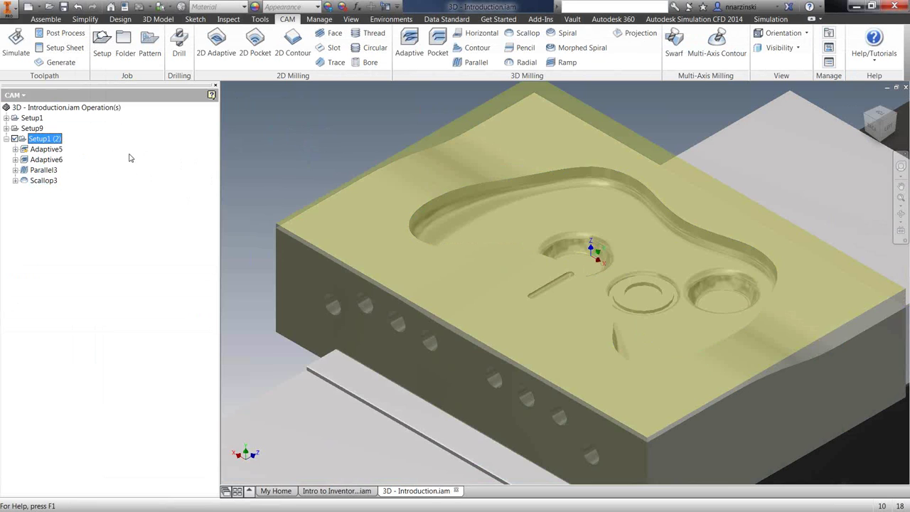
pyautogui.click(16, 50)
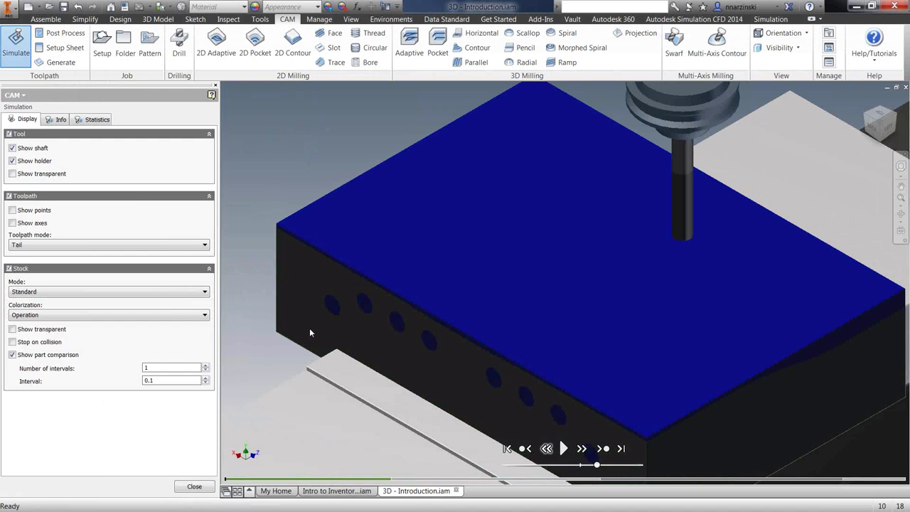
pyautogui.click(60, 121)
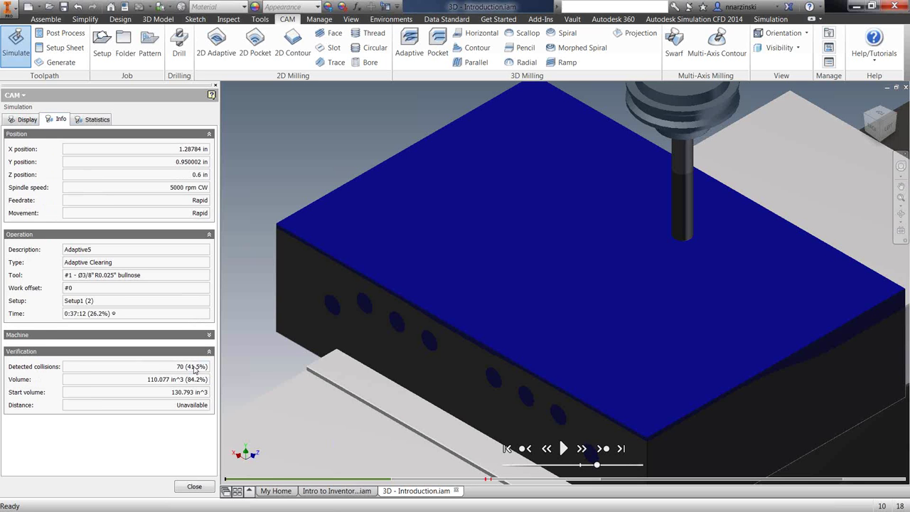
pyautogui.moveTo(193, 369)
pyautogui.moveTo(490, 482)
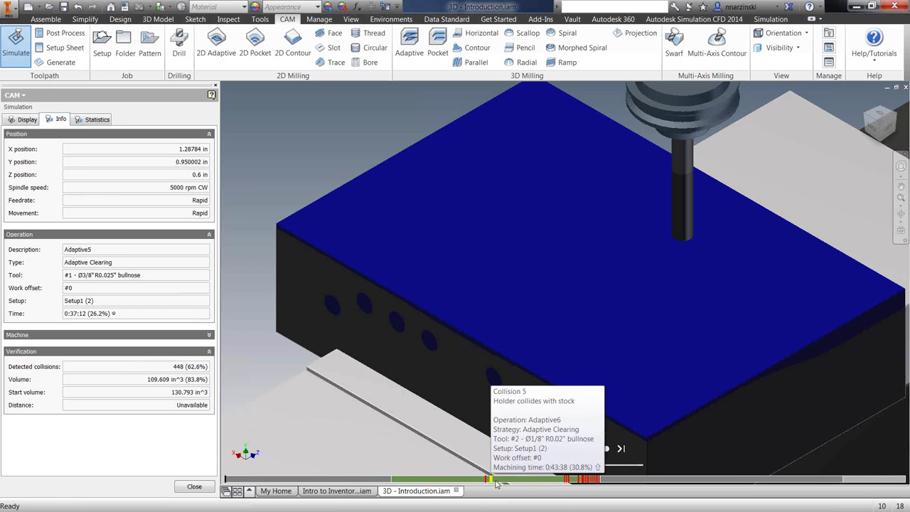
pyautogui.moveTo(566, 481)
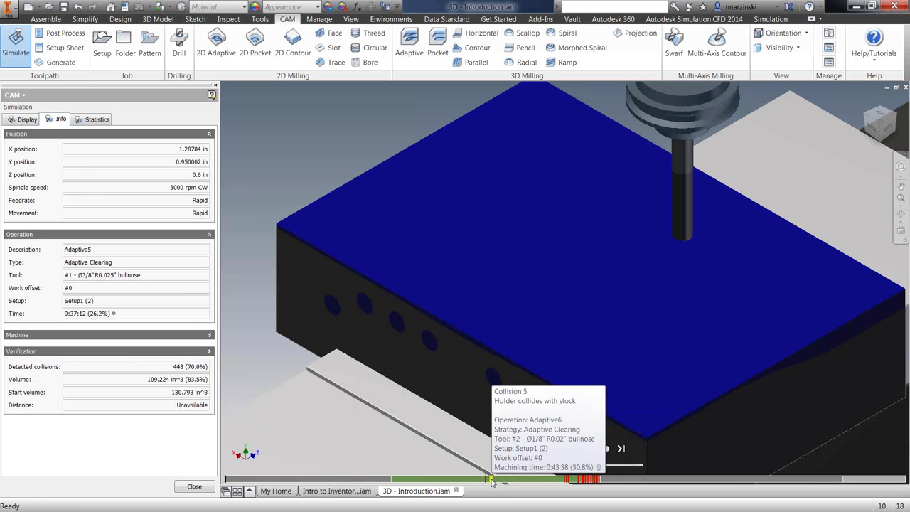
# Jump the simulation to Collision 5 in Adaptive6, examine the tool holder from several angles, and close the simulation.
pyautogui.click(491, 480)
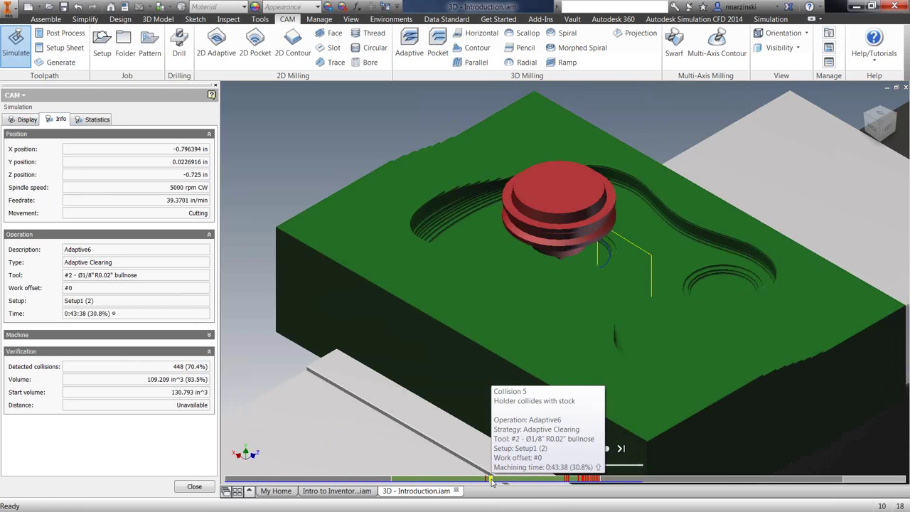
pyautogui.press('F2')
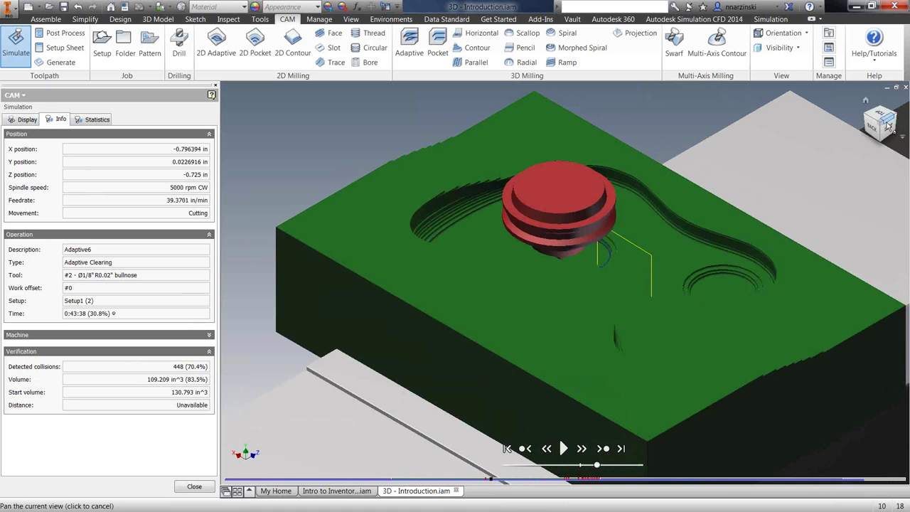
pyautogui.scroll(-1, 613, 253)
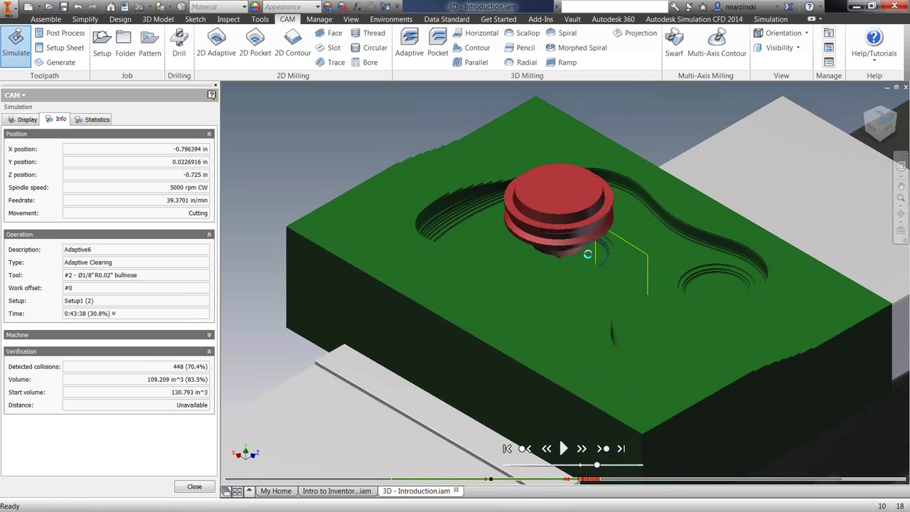
pyautogui.scroll(-1, 587, 251)
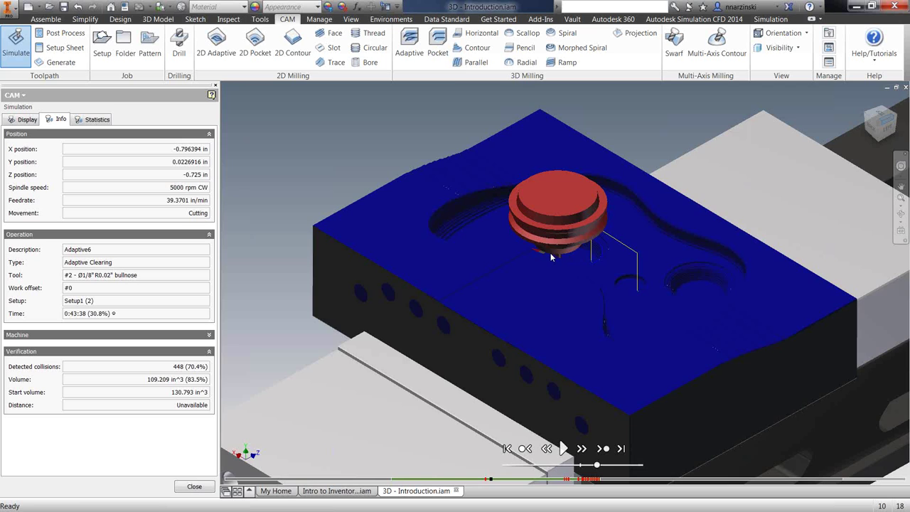
pyautogui.press('F5')
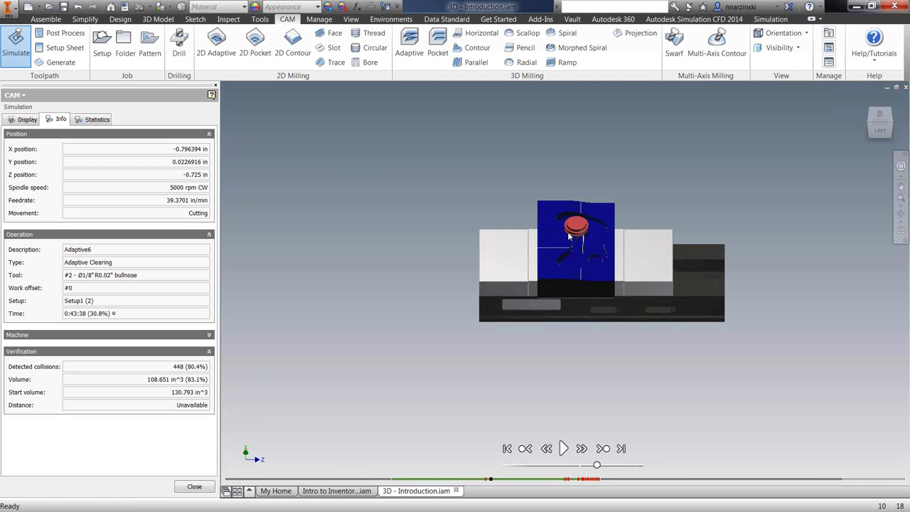
pyautogui.scroll(5, 572, 238)
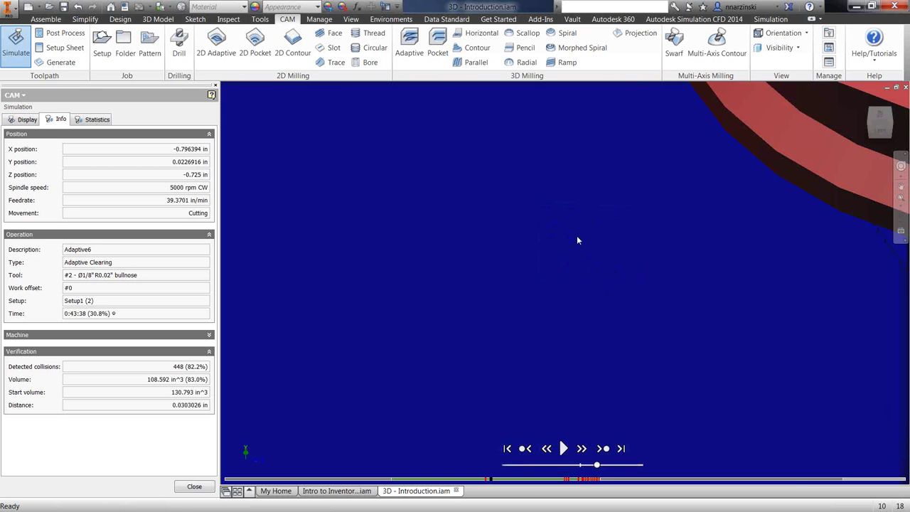
pyautogui.press('F5')
pyautogui.press('F4')
pyautogui.moveTo(649, 253)
pyautogui.mouseDown()
pyautogui.moveTo(646, 239)
pyautogui.moveTo(629, 235)
pyautogui.moveTo(647, 263)
pyautogui.mouseUp()
pyautogui.click(870, 121)
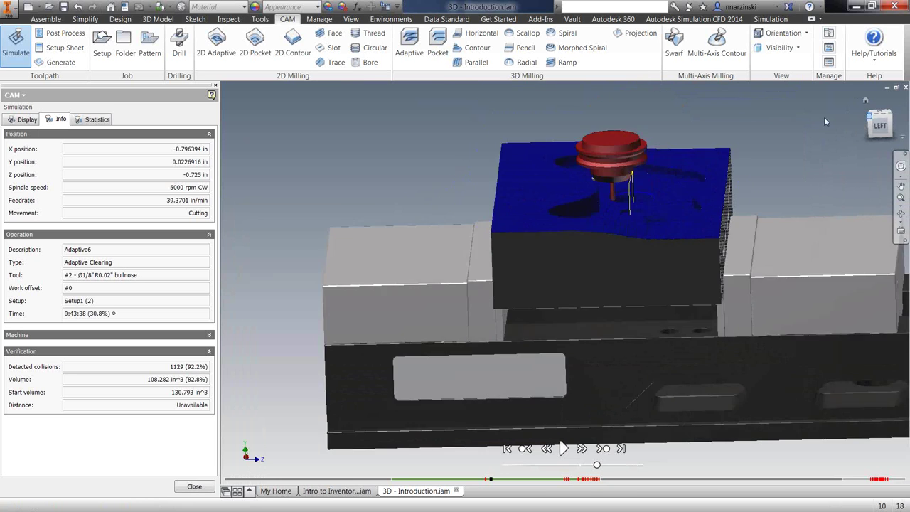
pyautogui.press('F6')
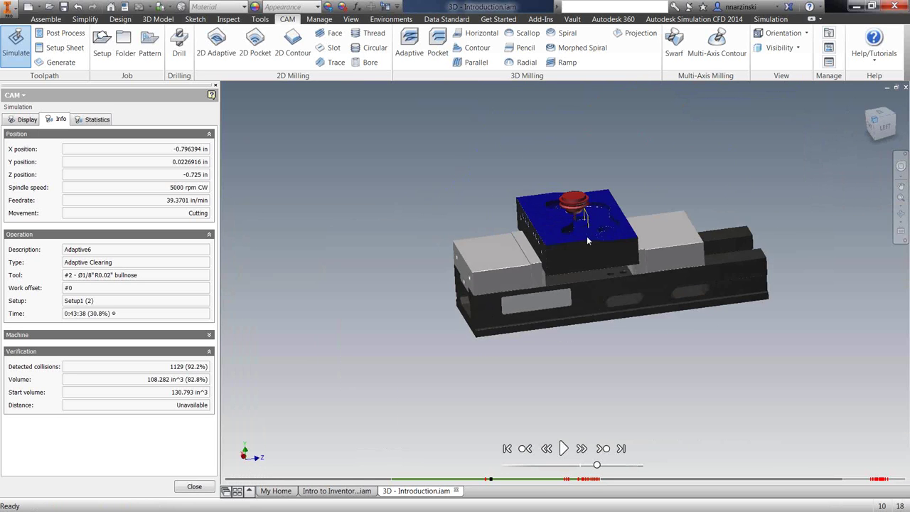
pyautogui.scroll(10, 563, 235)
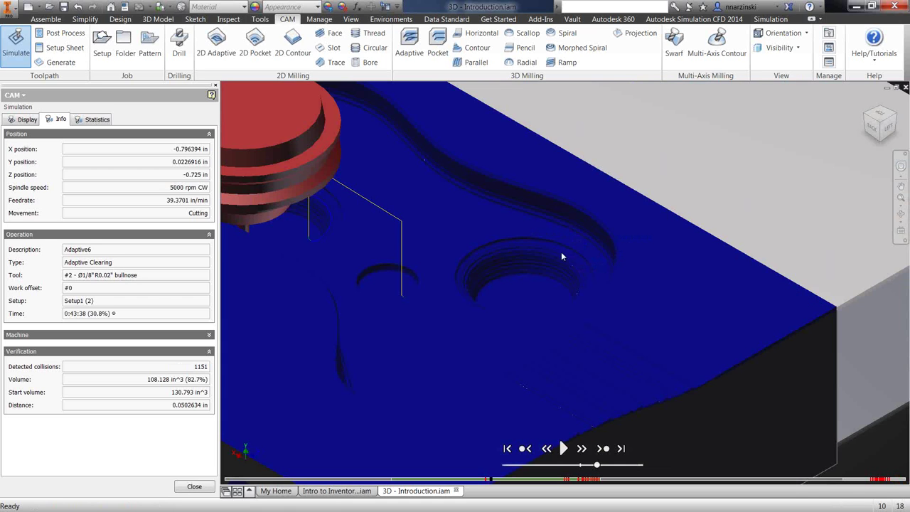
pyautogui.scroll(-3, 558, 267)
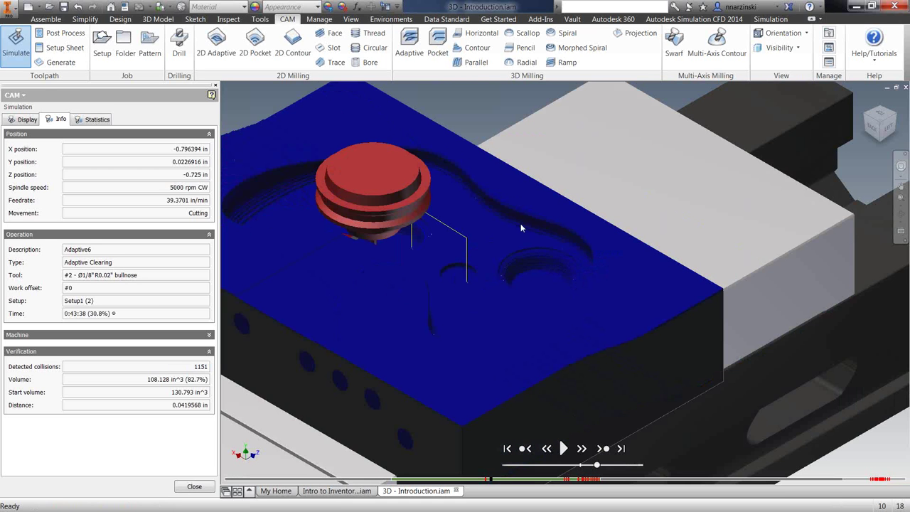
pyautogui.click(196, 487)
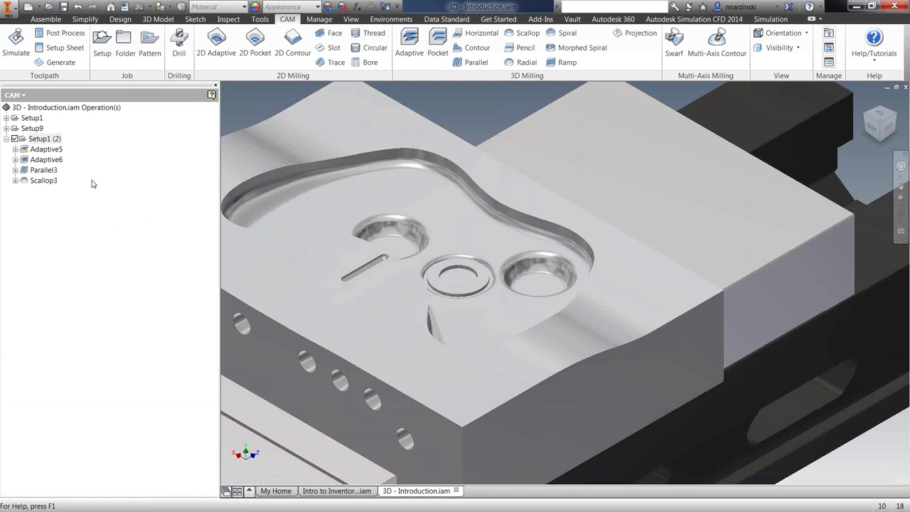
# Enable Shaft & Holder checking for Adaptive6 in Detect tool length mode with 0.2 in holder clearance, and regenerate the toolpath.
pyautogui.click(43, 181)
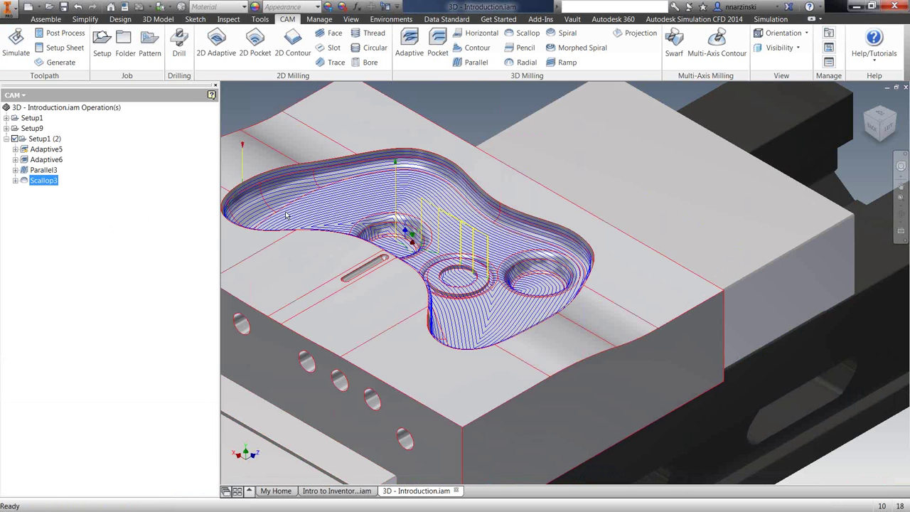
pyautogui.click(43, 161)
pyautogui.rightClick(48, 161)
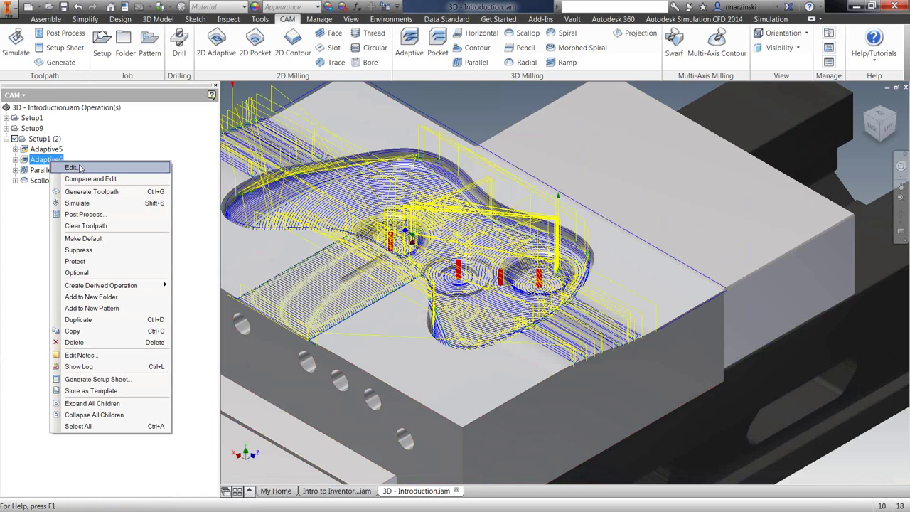
pyautogui.click(79, 168)
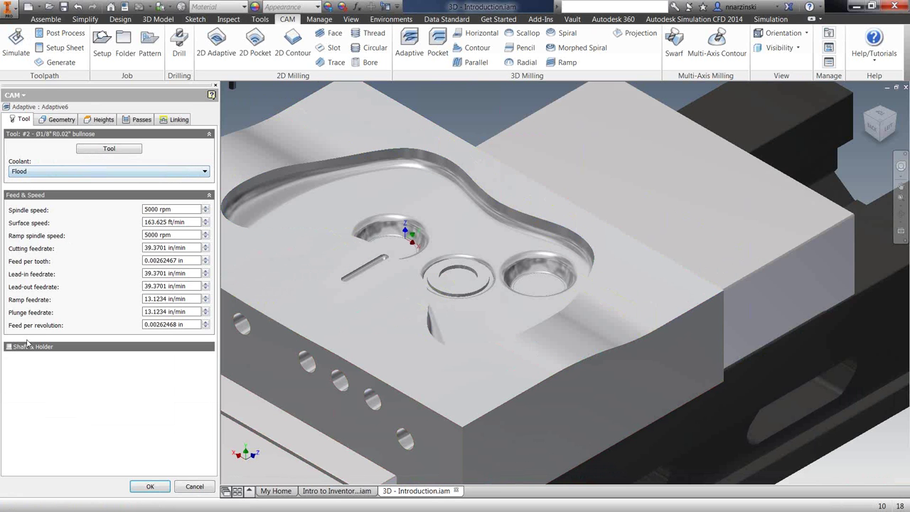
pyautogui.click(10, 347)
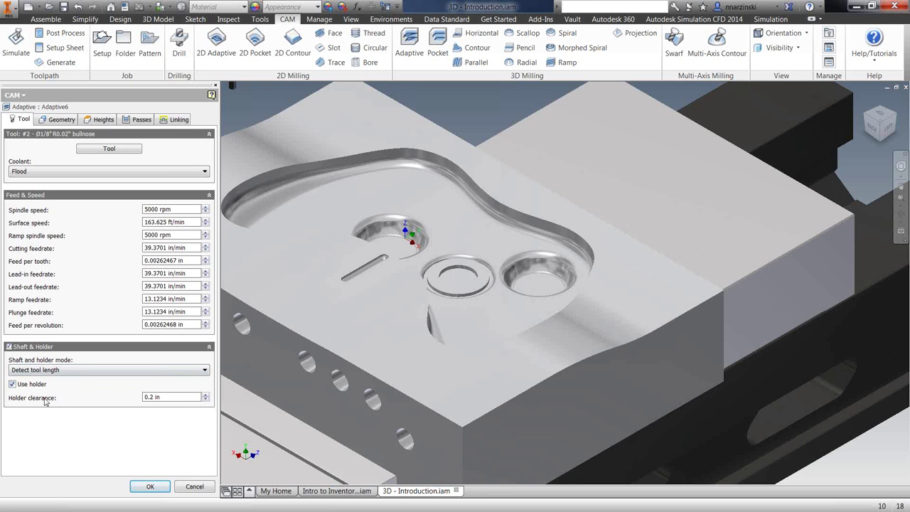
pyautogui.moveTo(153, 401)
pyautogui.click(152, 488)
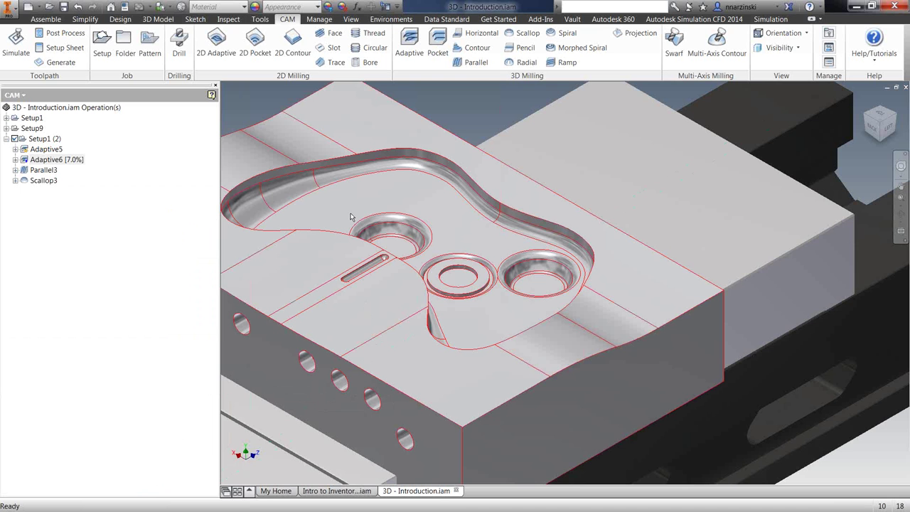
# Read the log messages of the regenerated Adaptive6 operation, highlight the tool length warning, and close the log.
pyautogui.scroll(-3, 417, 242)
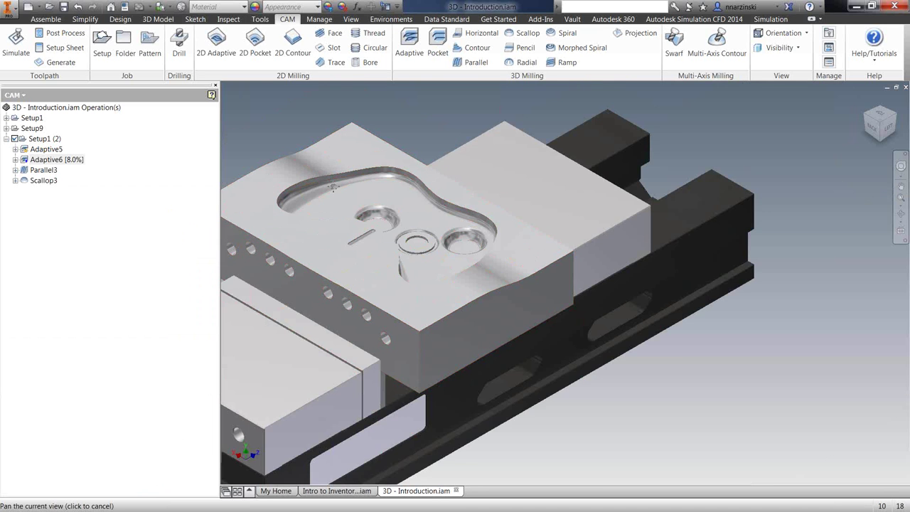
pyautogui.moveTo(434, 203); pyautogui.dragTo(557, 255, button='middle')
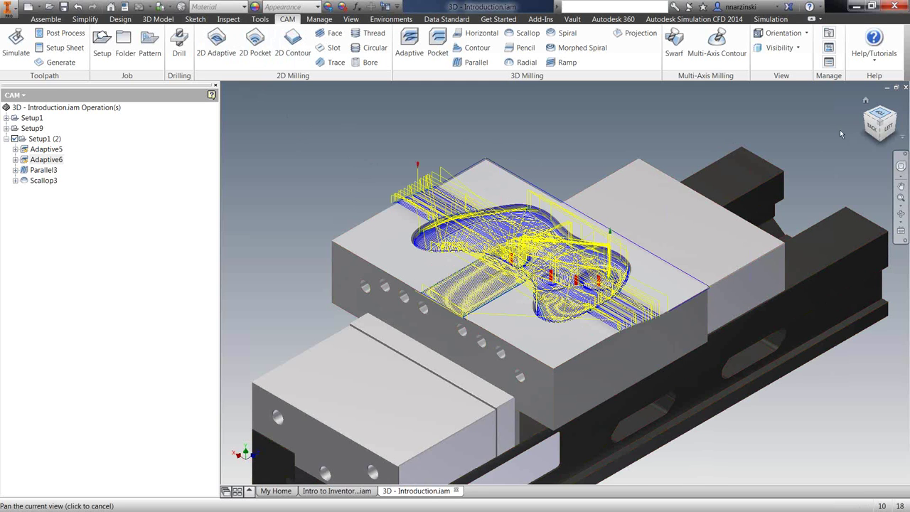
pyautogui.click(880, 113)
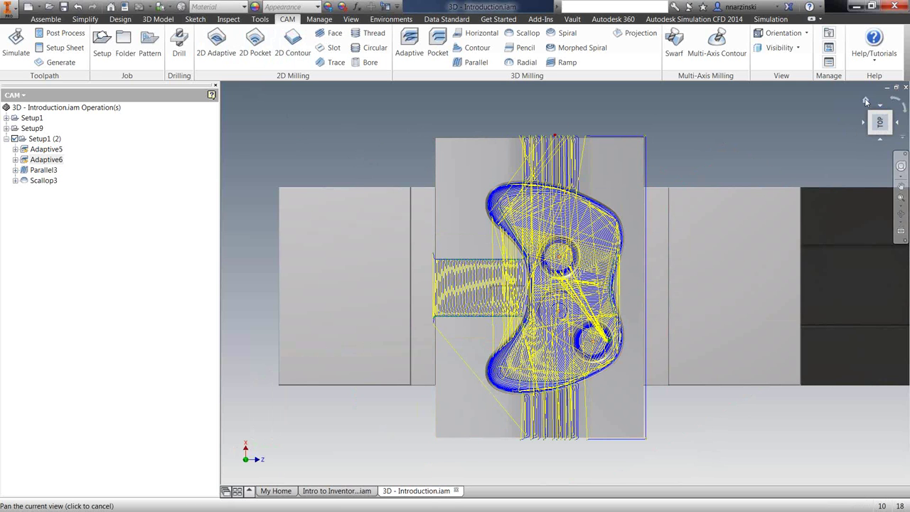
pyautogui.click(865, 101)
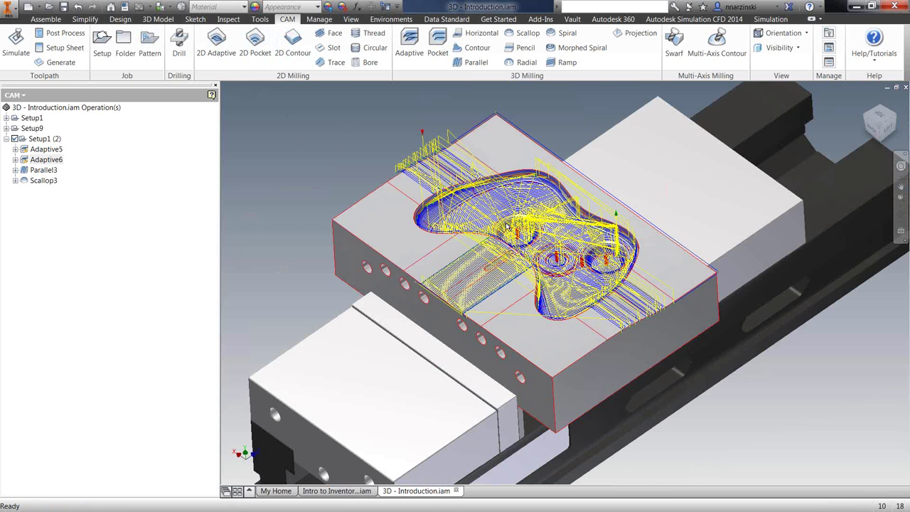
pyautogui.click(42, 163)
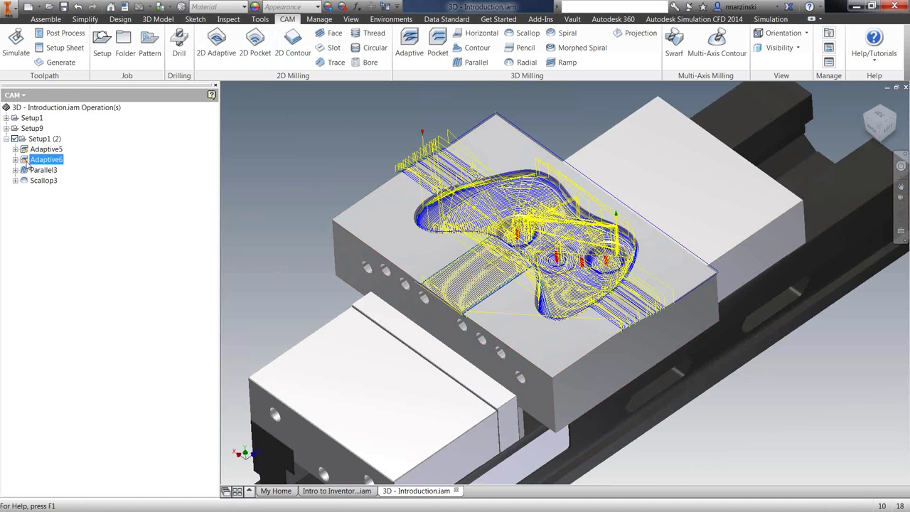
pyautogui.rightClick(27, 164)
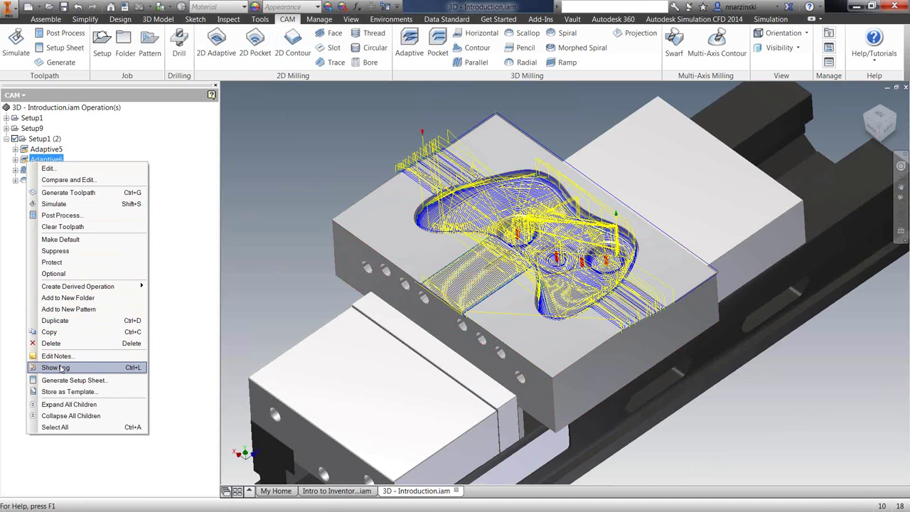
pyautogui.click(106, 366)
pyautogui.moveTo(359, 195); pyautogui.dragTo(485, 203)
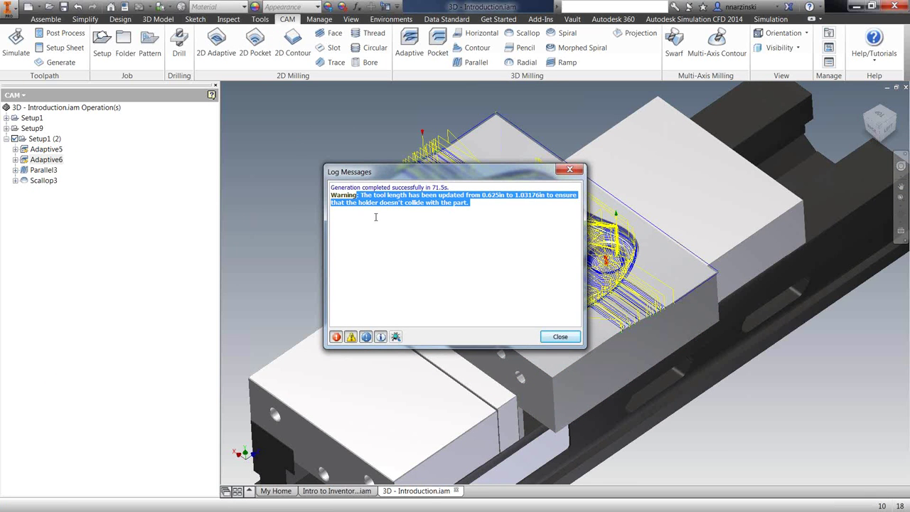
pyautogui.click(569, 170)
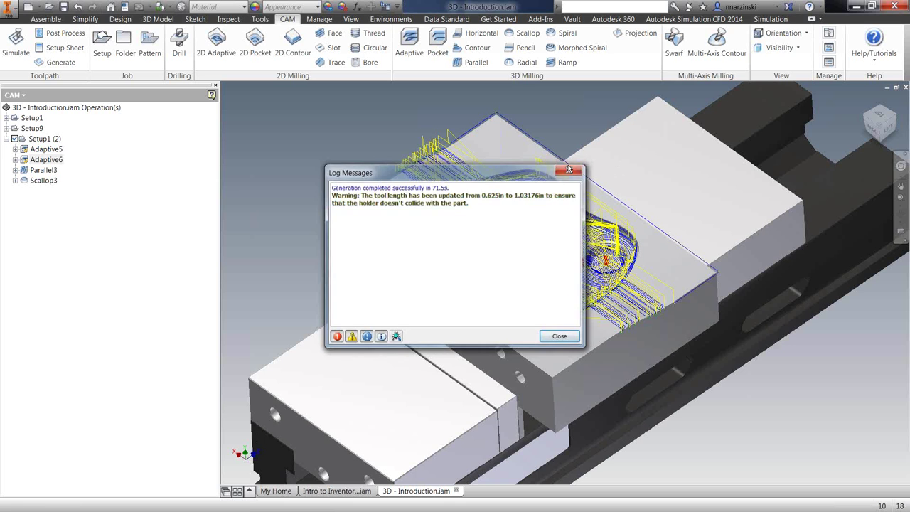
# Inspect the body length of Adaptive6's tool #2 in its cutter definition, and leave the tool and operation settings without changes.
pyautogui.doubleClick(45, 161)
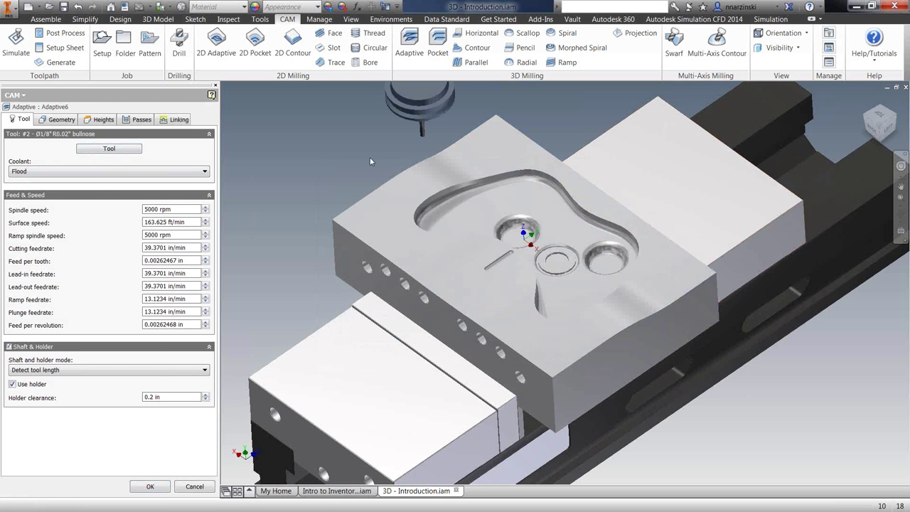
pyautogui.click(109, 148)
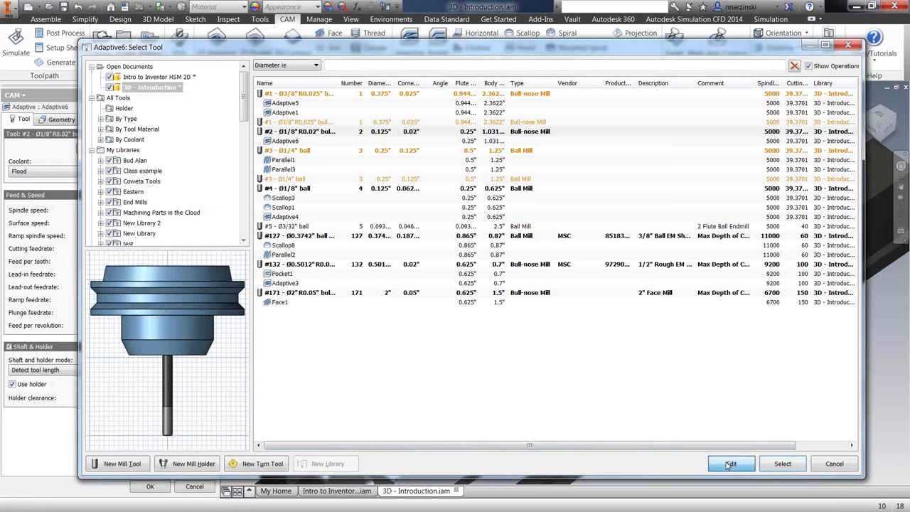
pyautogui.click(728, 464)
pyautogui.click(420, 312)
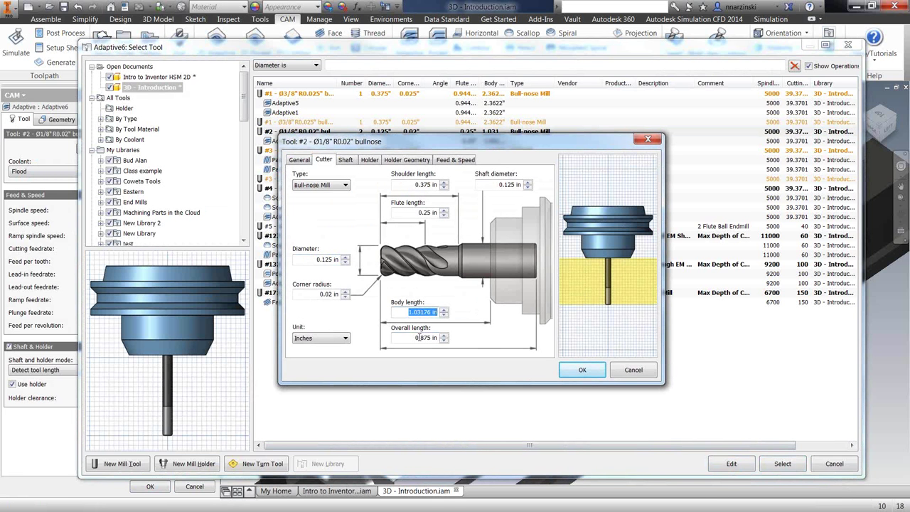
pyautogui.click(633, 370)
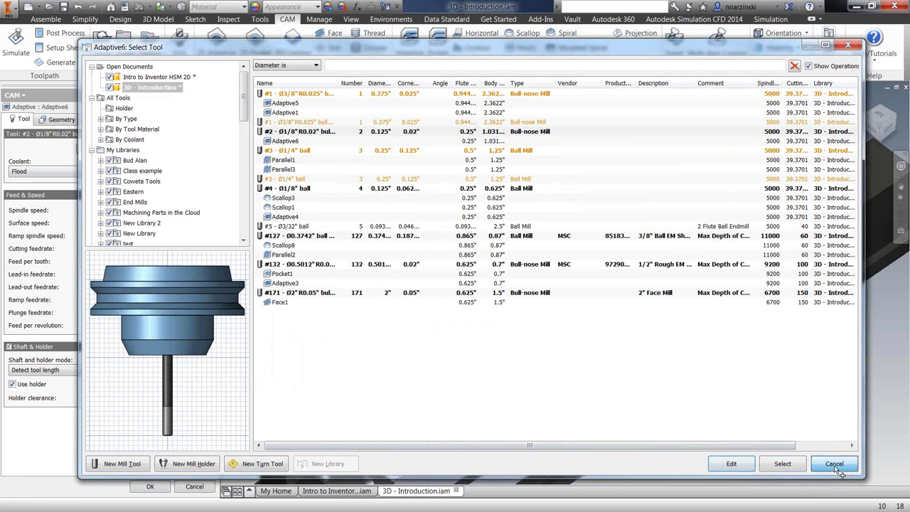
pyautogui.click(835, 467)
pyautogui.click(194, 486)
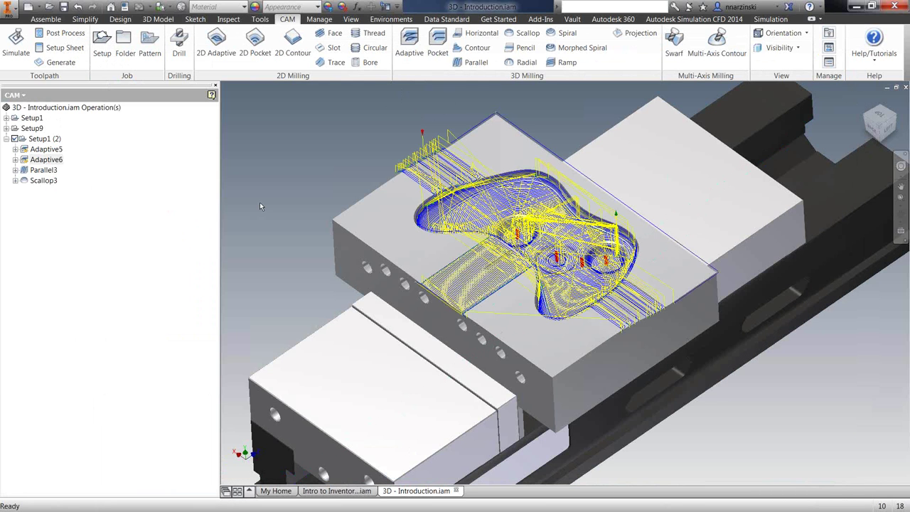